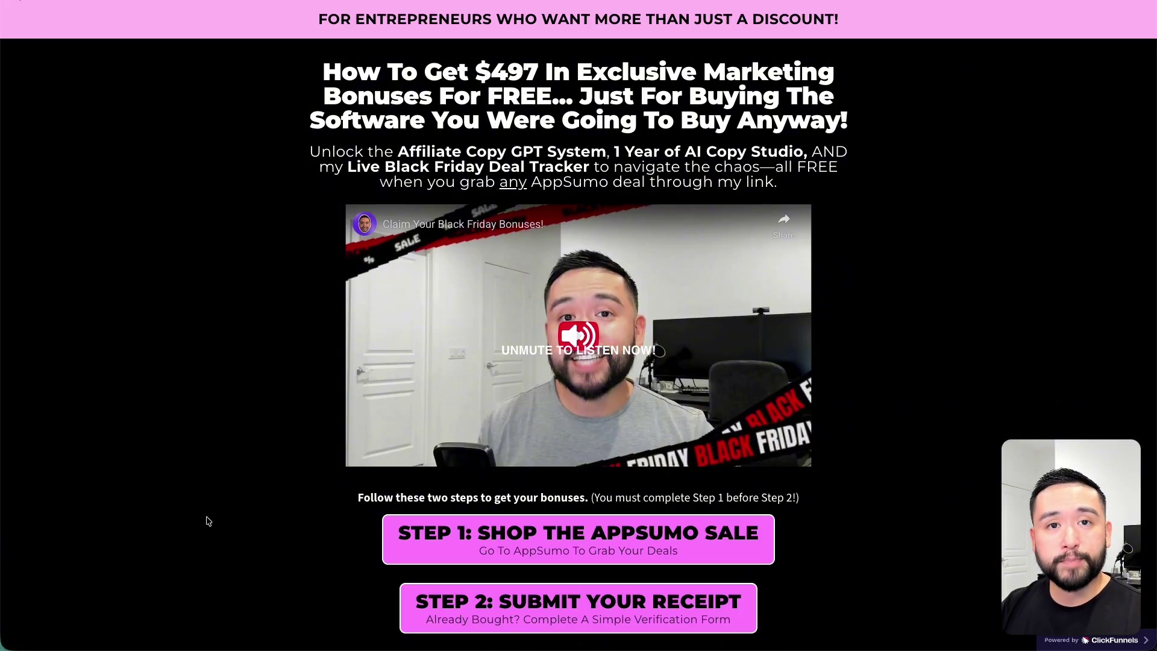
pyautogui.scroll(-2, 375, 462)
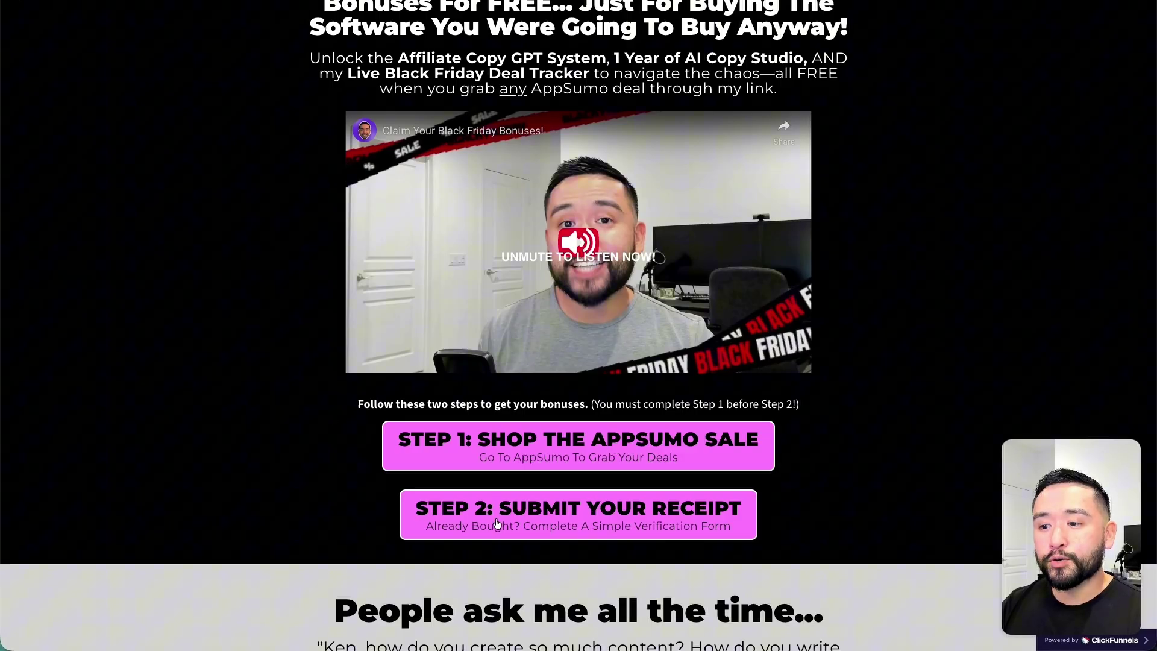
# - Bring up the receipt verification form via the bonus page's 'STEP 2: Submit Your Receipt' button
pyautogui.click(706, 526)
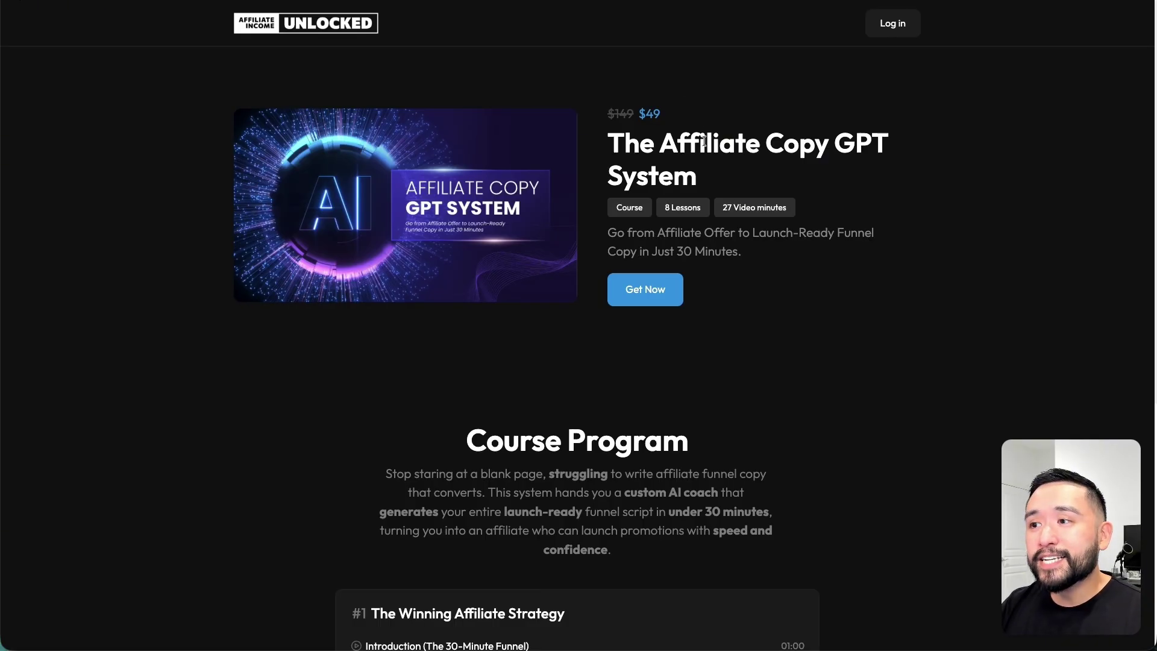
# - Highlight the course title and the original $149 price on the course page
pyautogui.moveTo(678, 145); pyautogui.dragTo(841, 168)
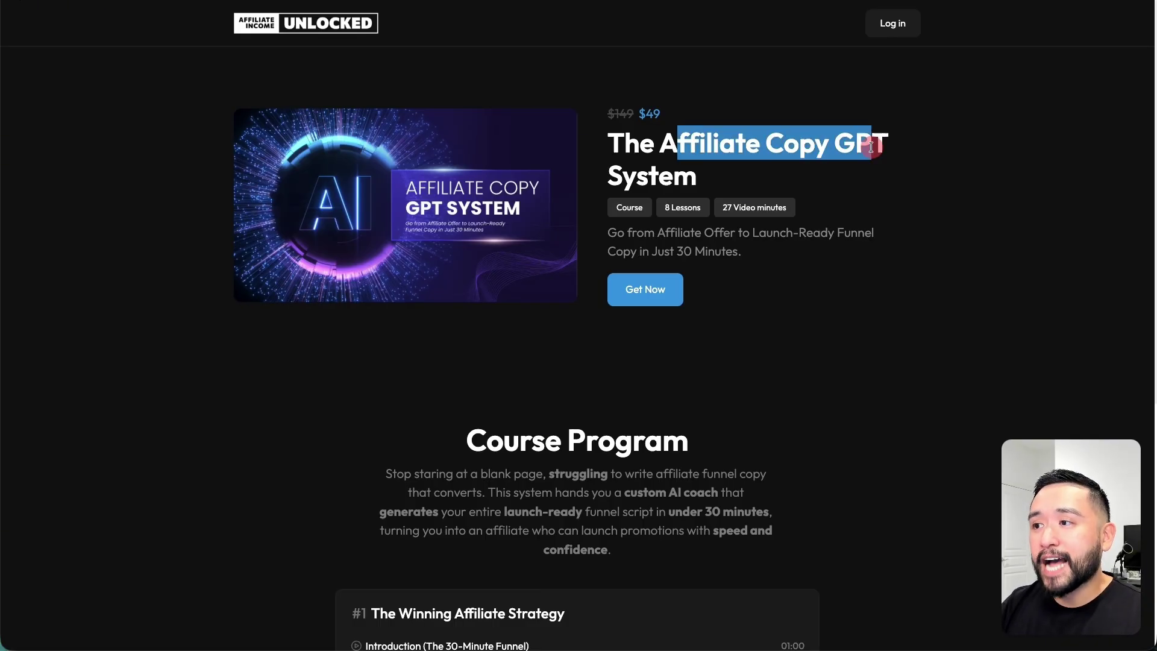
pyautogui.click(837, 168)
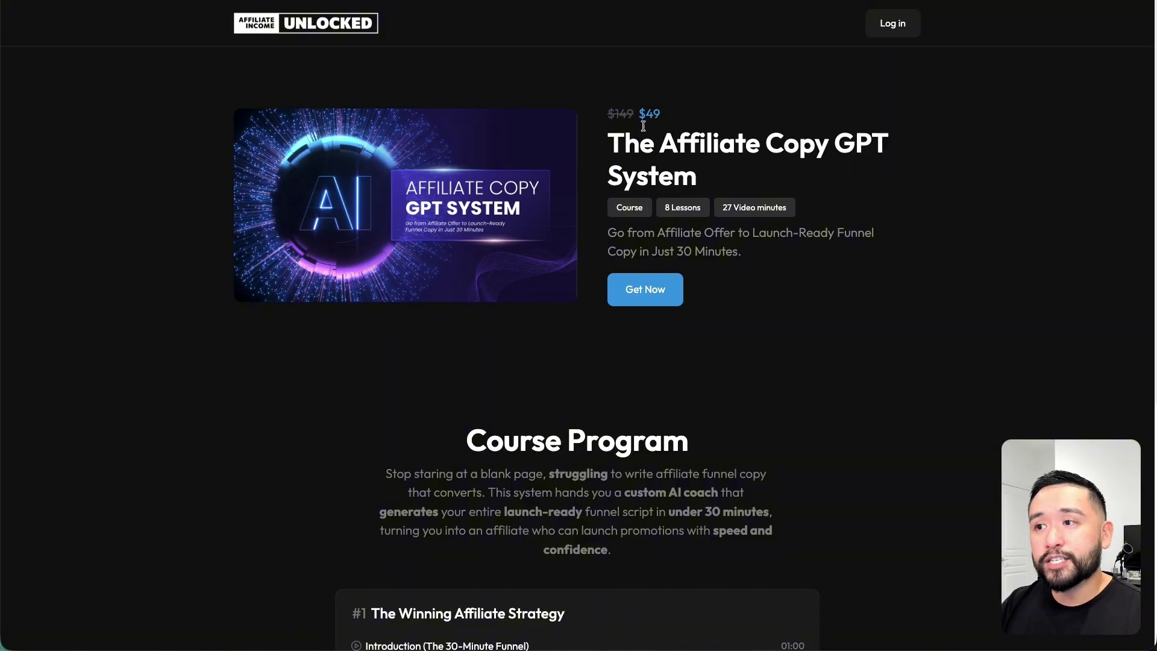
pyautogui.moveTo(607, 114); pyautogui.dragTo(635, 114)
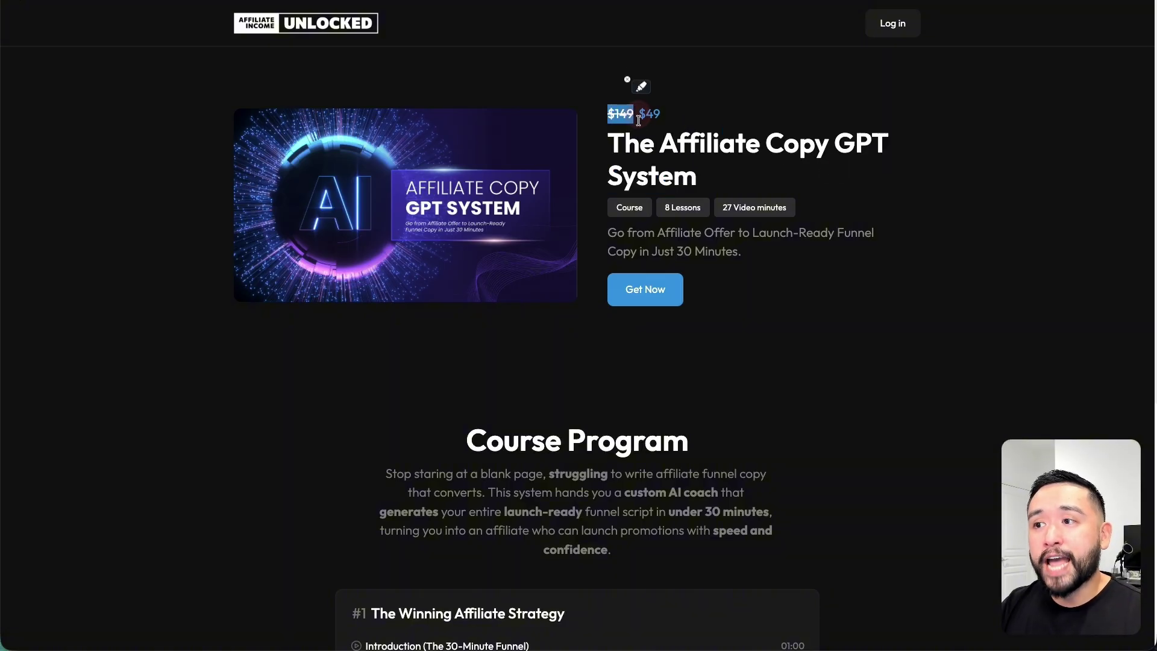
pyautogui.click(648, 150)
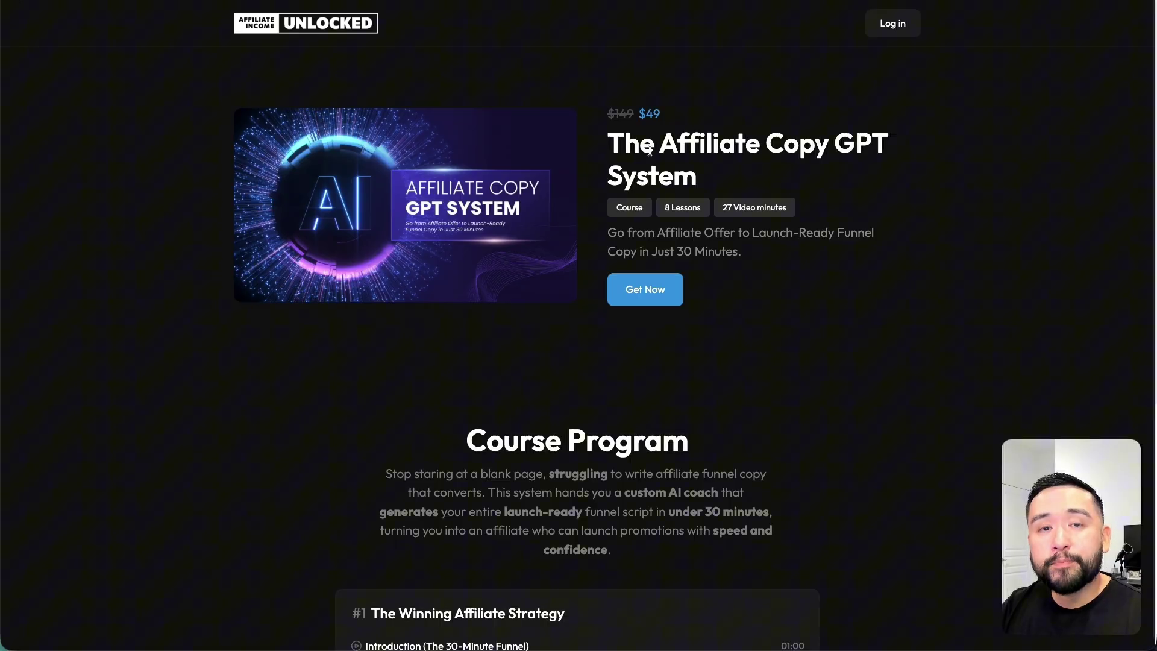
pyautogui.scroll(-3, 649, 151)
pyautogui.scroll(-2, 648, 152)
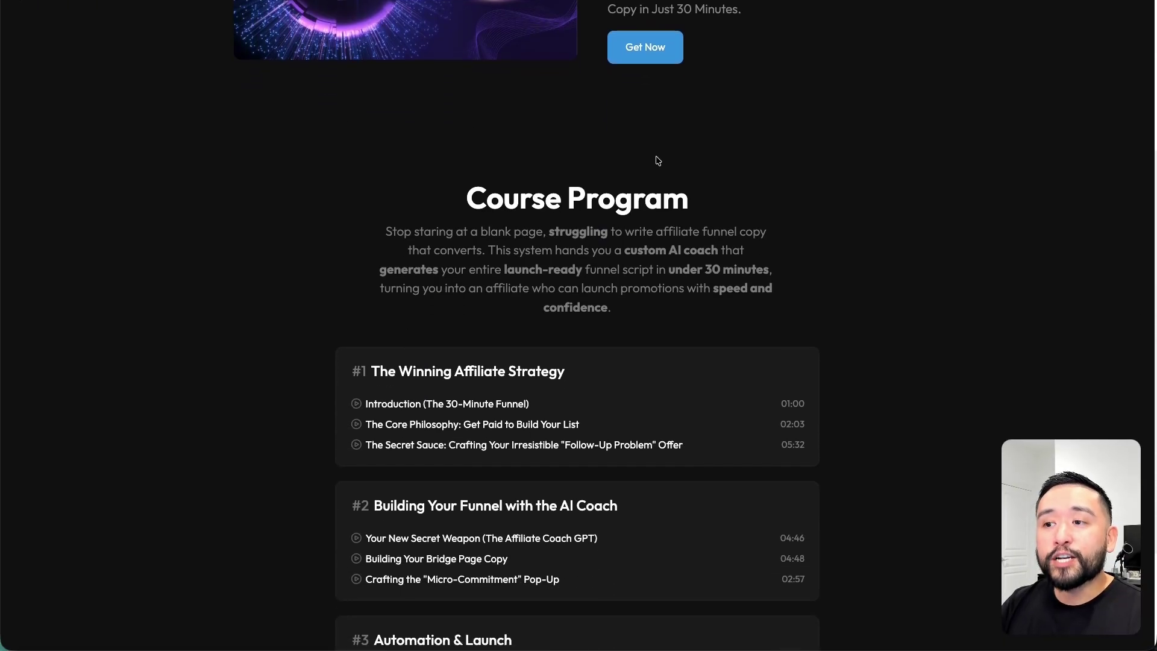
pyautogui.scroll(-2, 633, 158)
pyautogui.scroll(-2, 624, 169)
pyautogui.scroll(2, 625, 169)
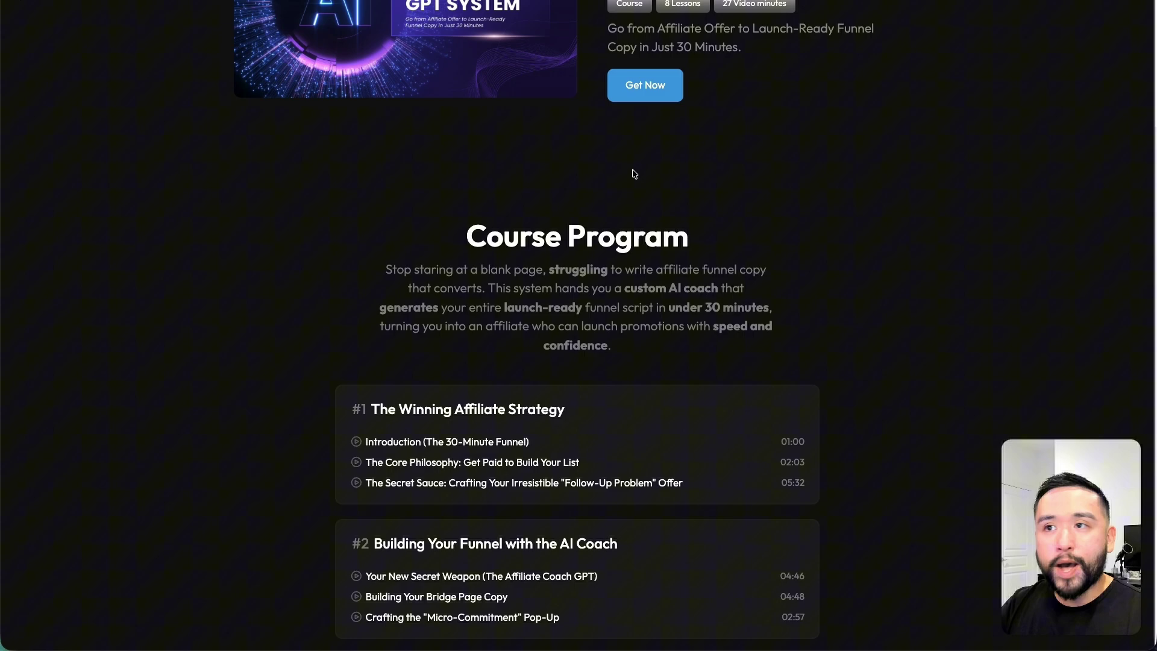
pyautogui.scroll(2, 633, 172)
pyautogui.scroll(3, 634, 176)
pyautogui.scroll(2, 636, 177)
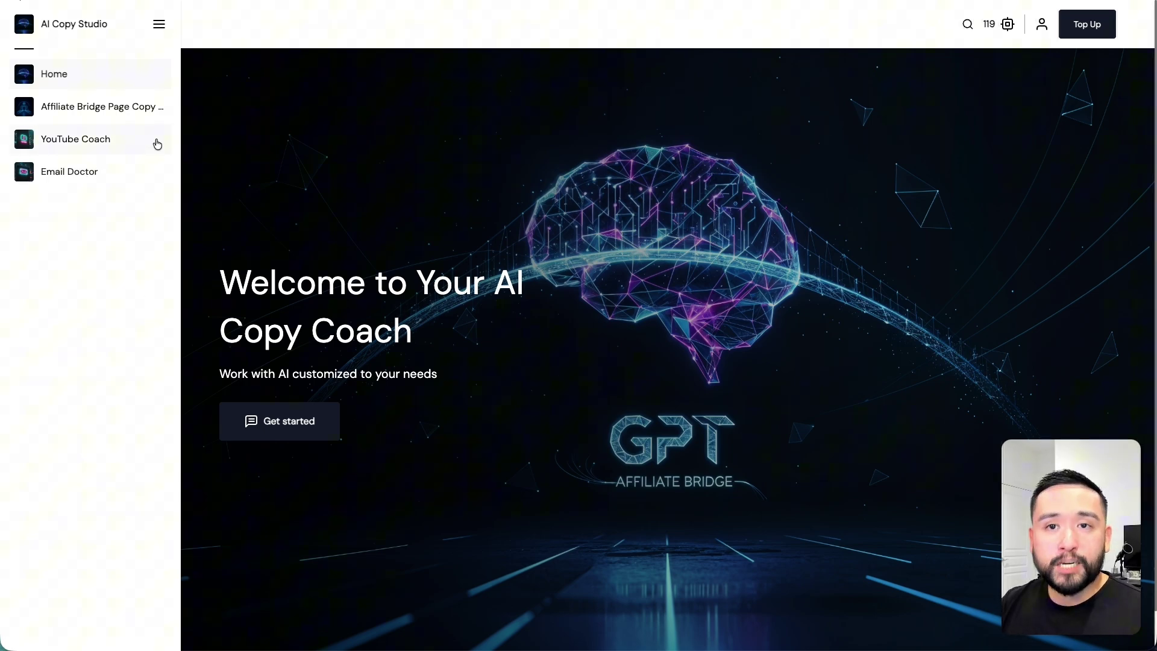
# - Visit the Affiliate Bridge Page Copy Generator, YouTube Coach and Email Doctor tools
pyautogui.click(105, 114)
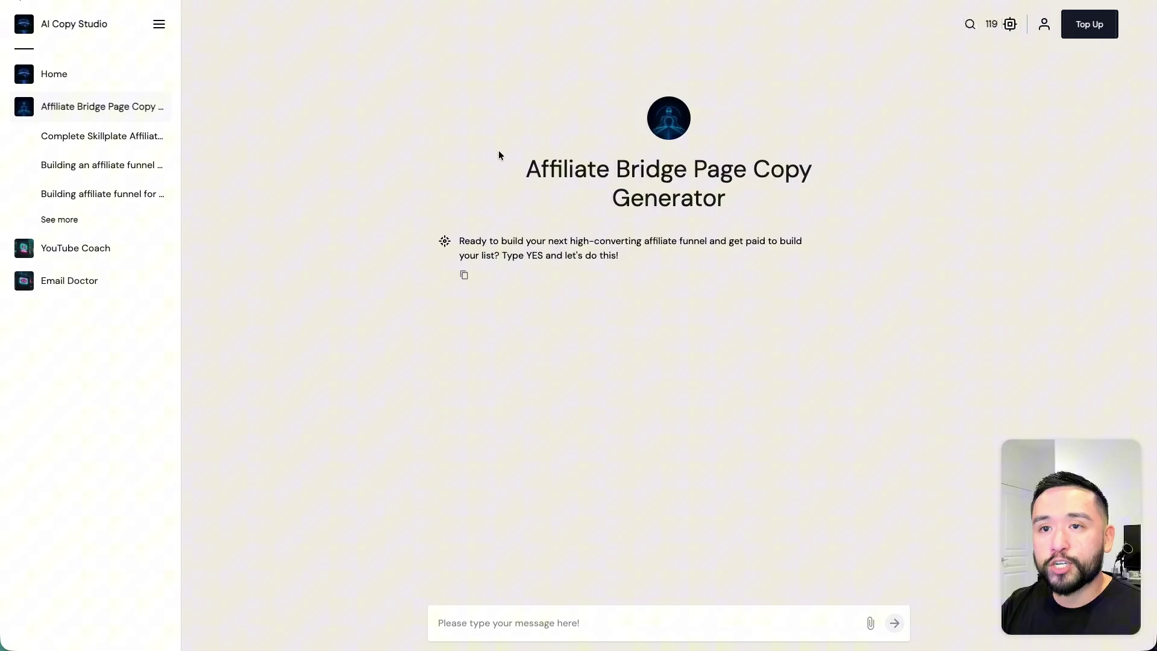
pyautogui.click(59, 247)
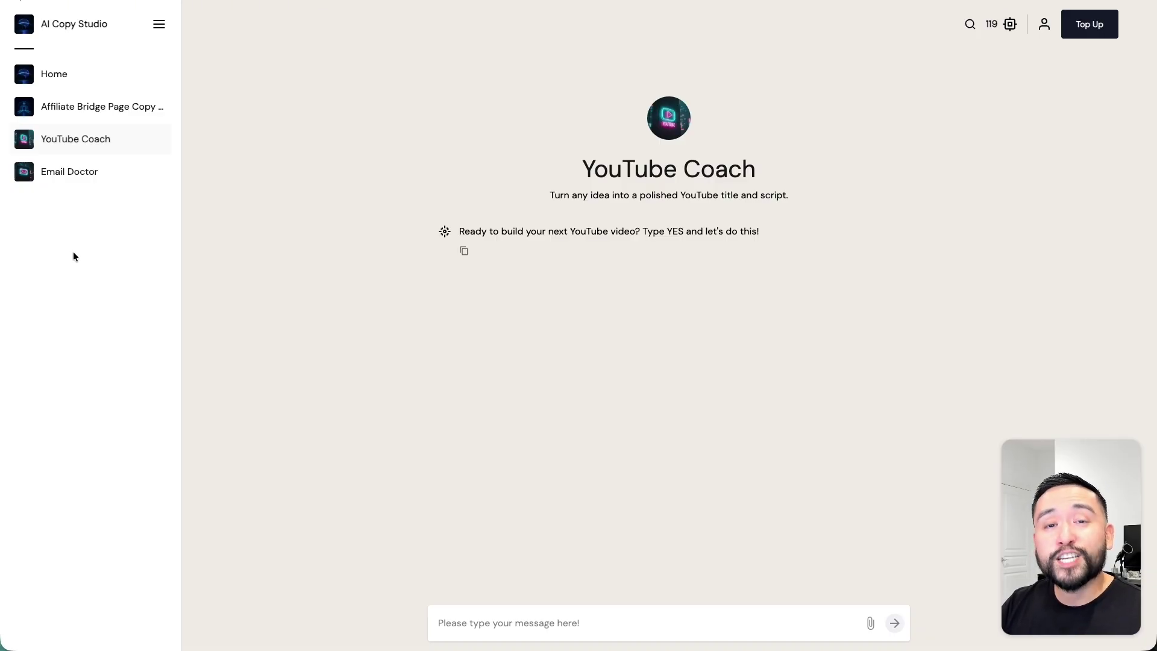
pyautogui.click(69, 171)
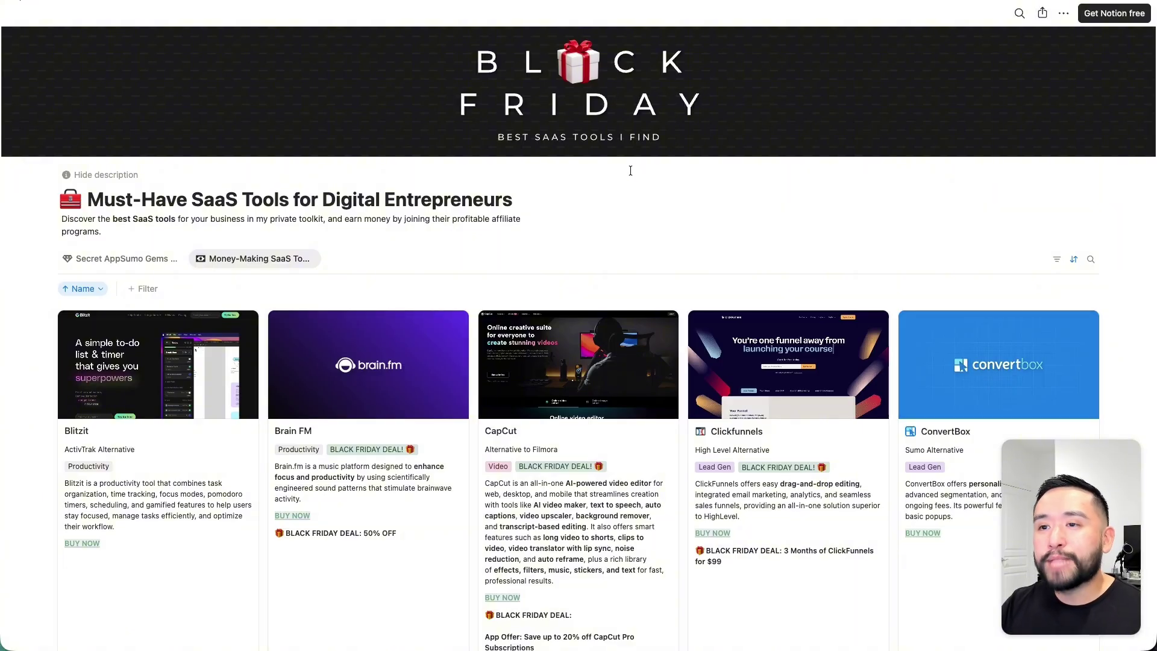
pyautogui.scroll(-1, 629, 169)
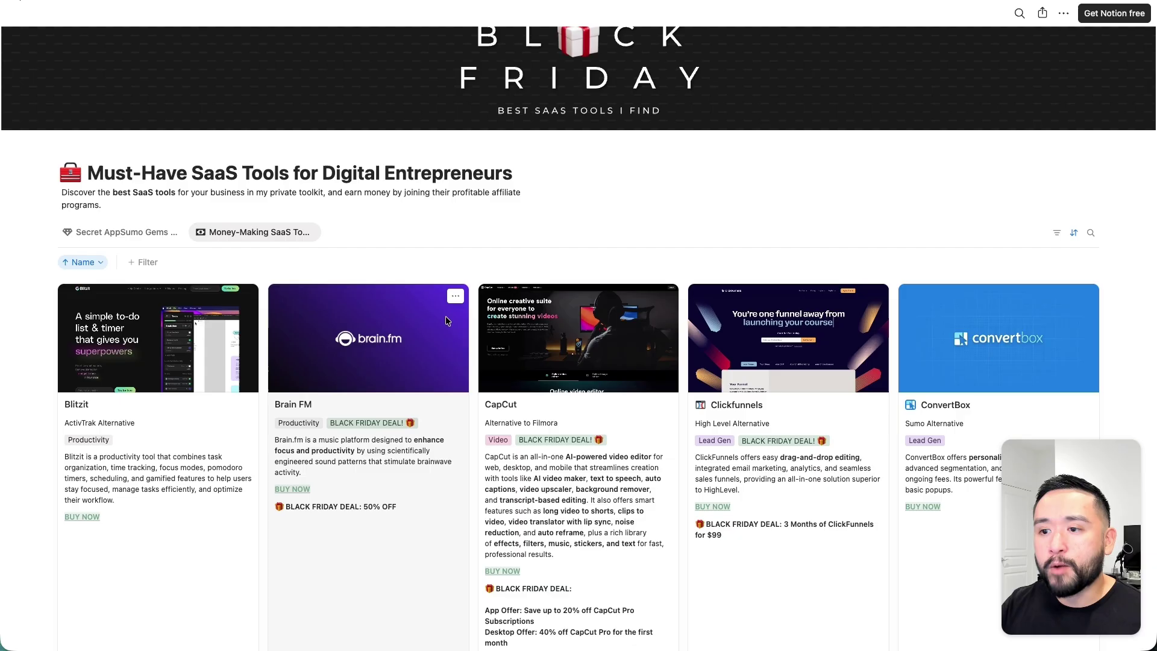
pyautogui.scroll(-2, 514, 332)
pyautogui.scroll(-3, 514, 332)
pyautogui.scroll(-3, 542, 344)
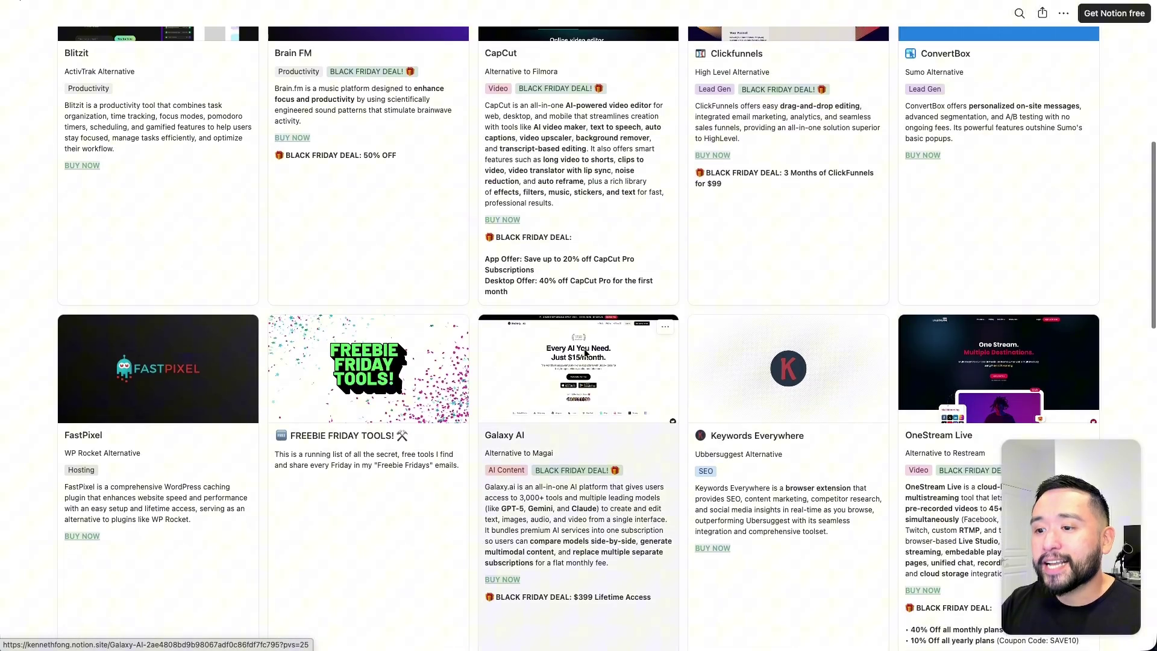
pyautogui.scroll(-2, 576, 356)
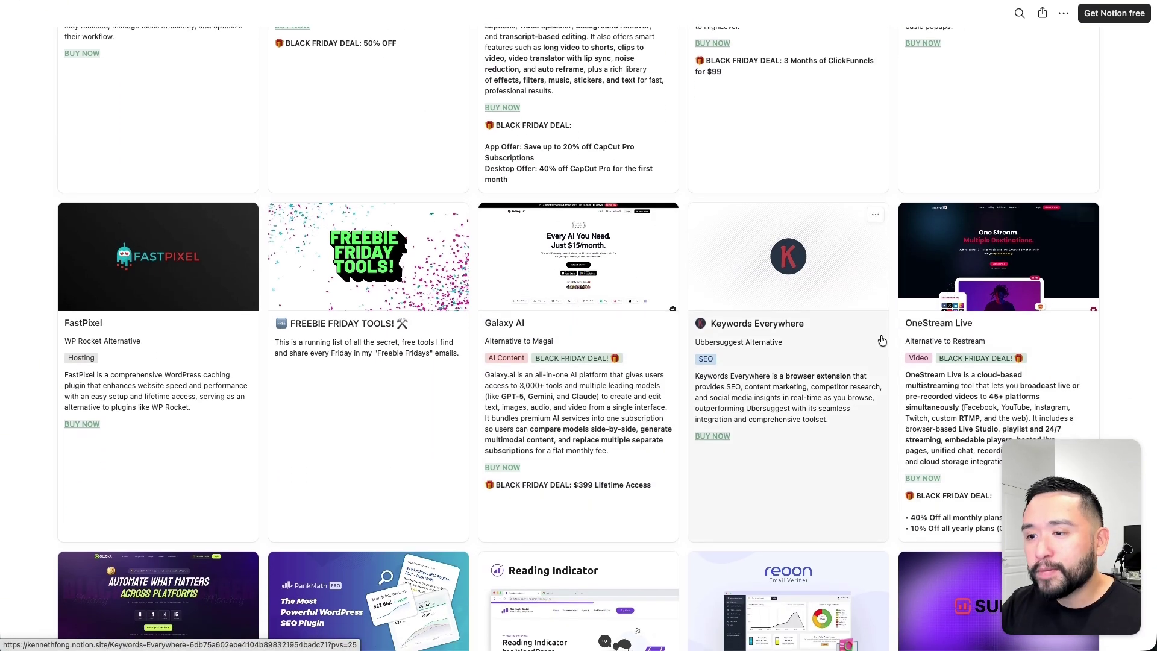
pyautogui.scroll(3, 880, 341)
pyautogui.scroll(4, 881, 341)
pyautogui.scroll(3, 859, 289)
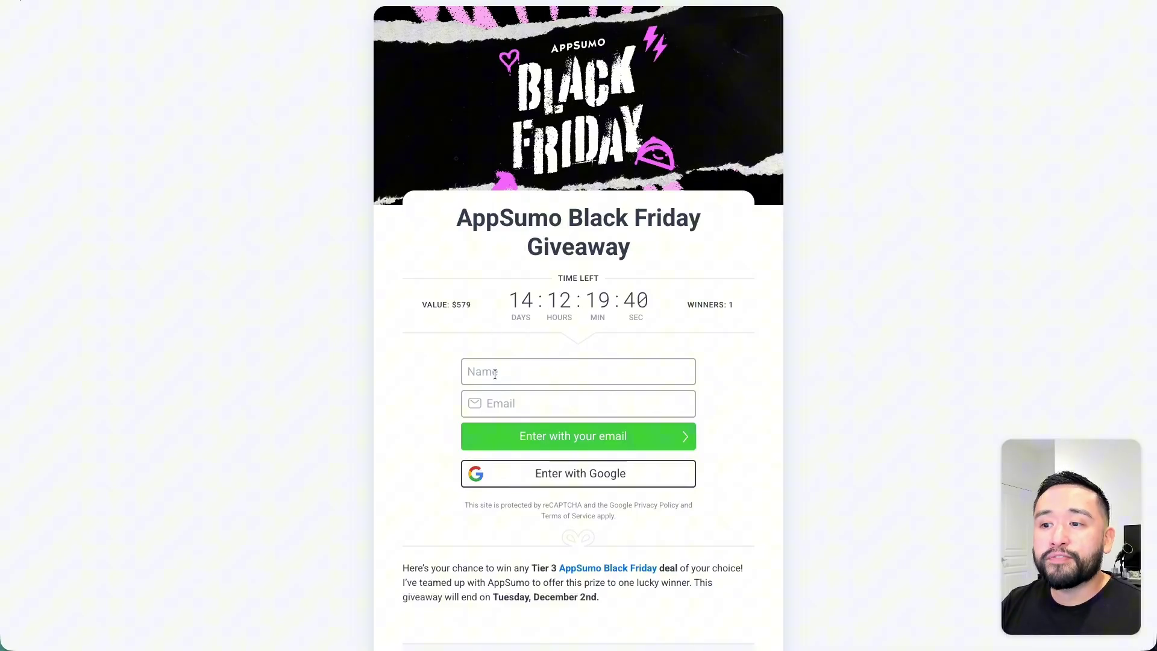
# - Focus the Email field on the KingSumo giveaway form
pyautogui.click(541, 408)
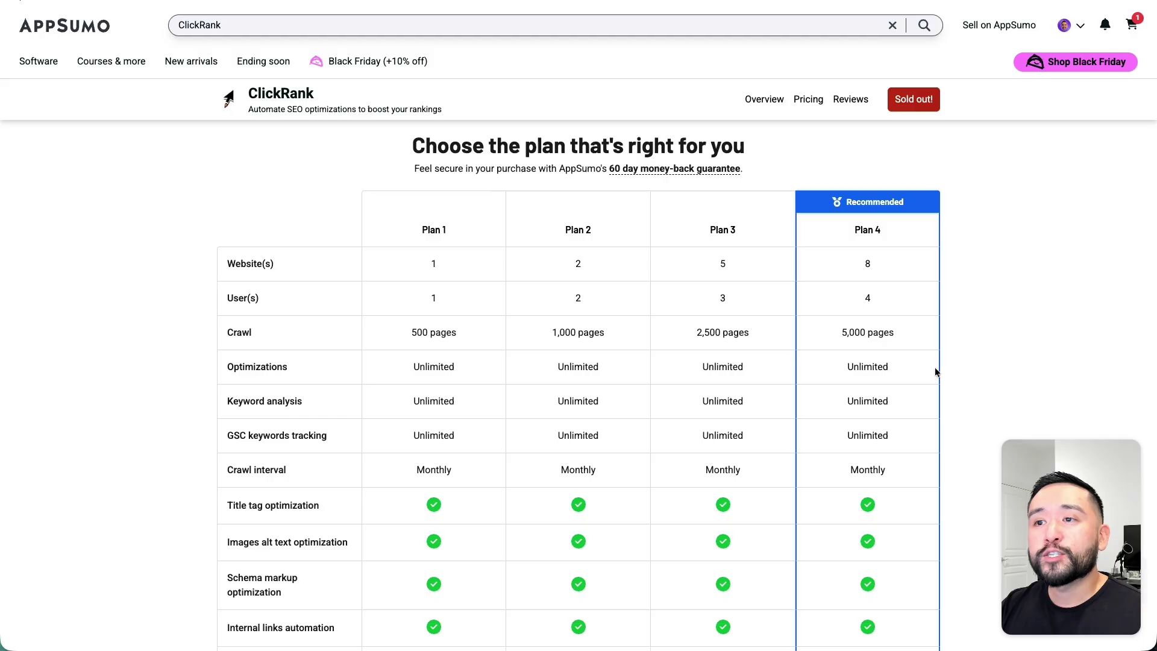
pyautogui.scroll(-3, 901, 366)
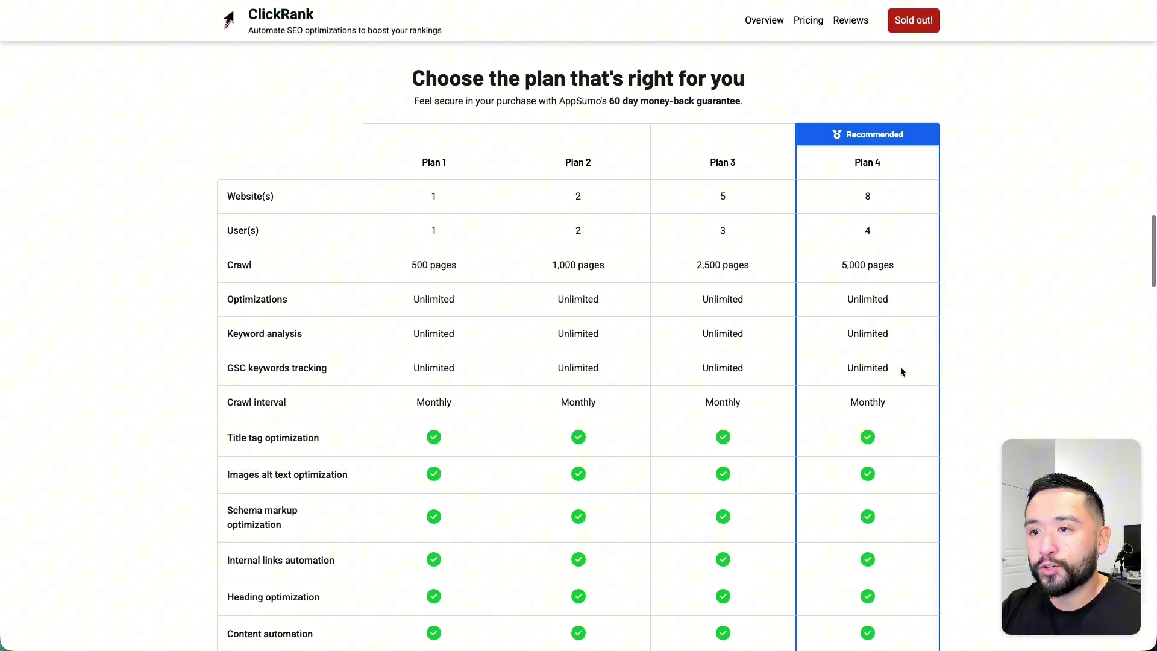
pyautogui.scroll(-2, 900, 366)
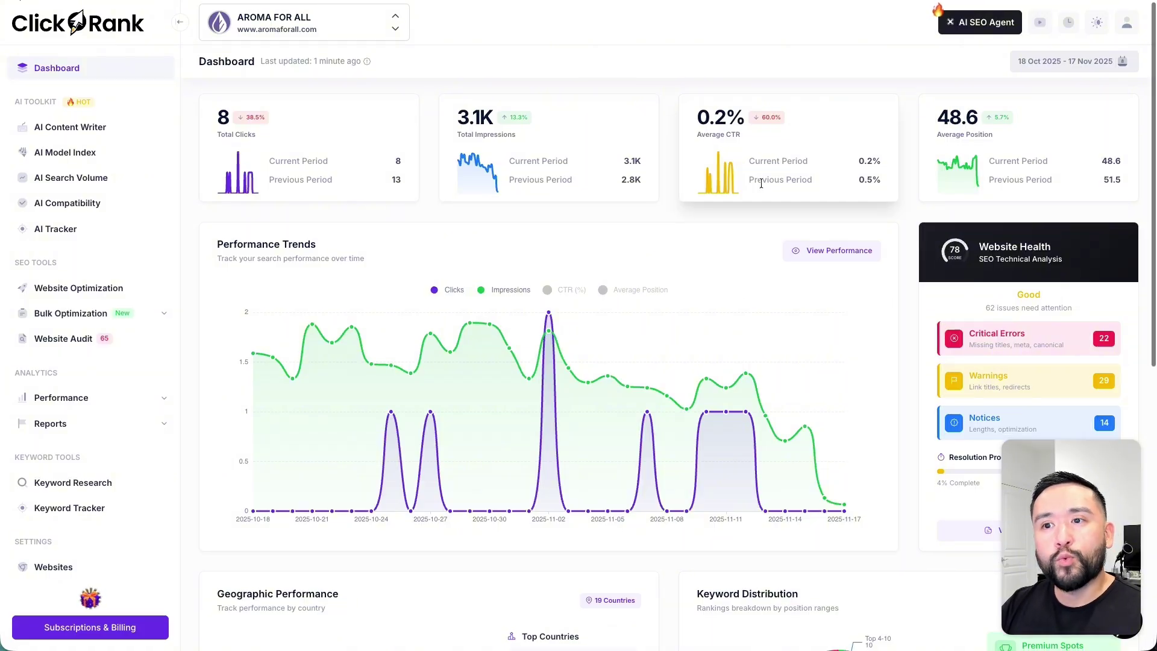
pyautogui.scroll(-3, 757, 185)
pyautogui.scroll(-3, 756, 184)
pyautogui.scroll(-2, 757, 186)
pyautogui.scroll(-3, 760, 195)
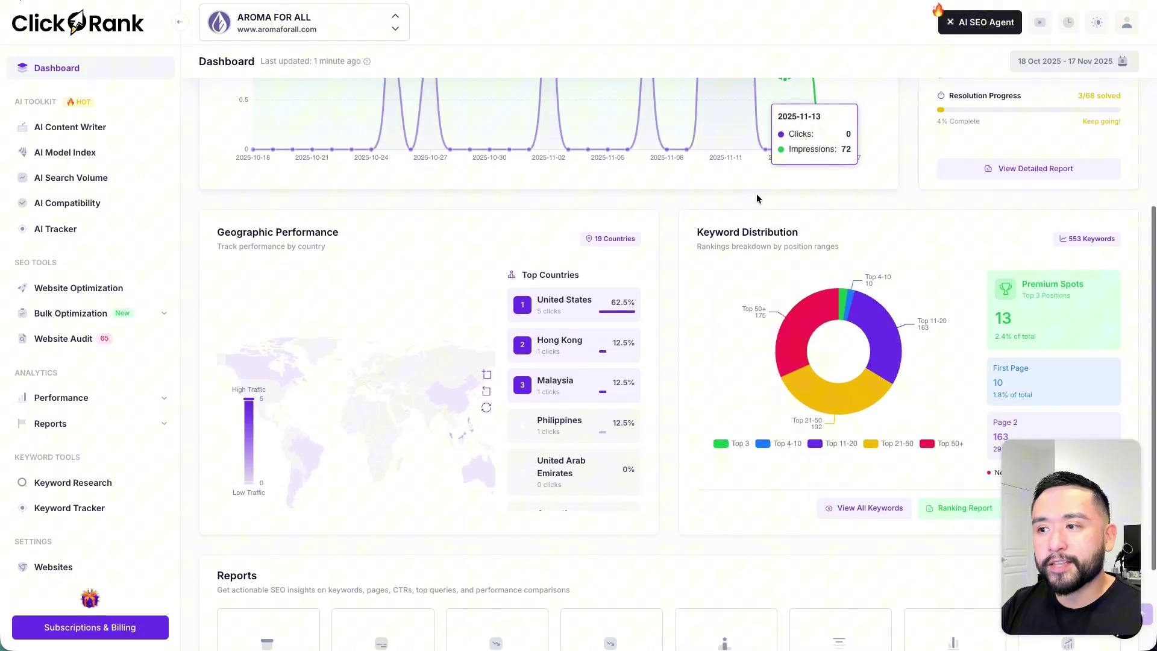
pyautogui.scroll(-2, 759, 194)
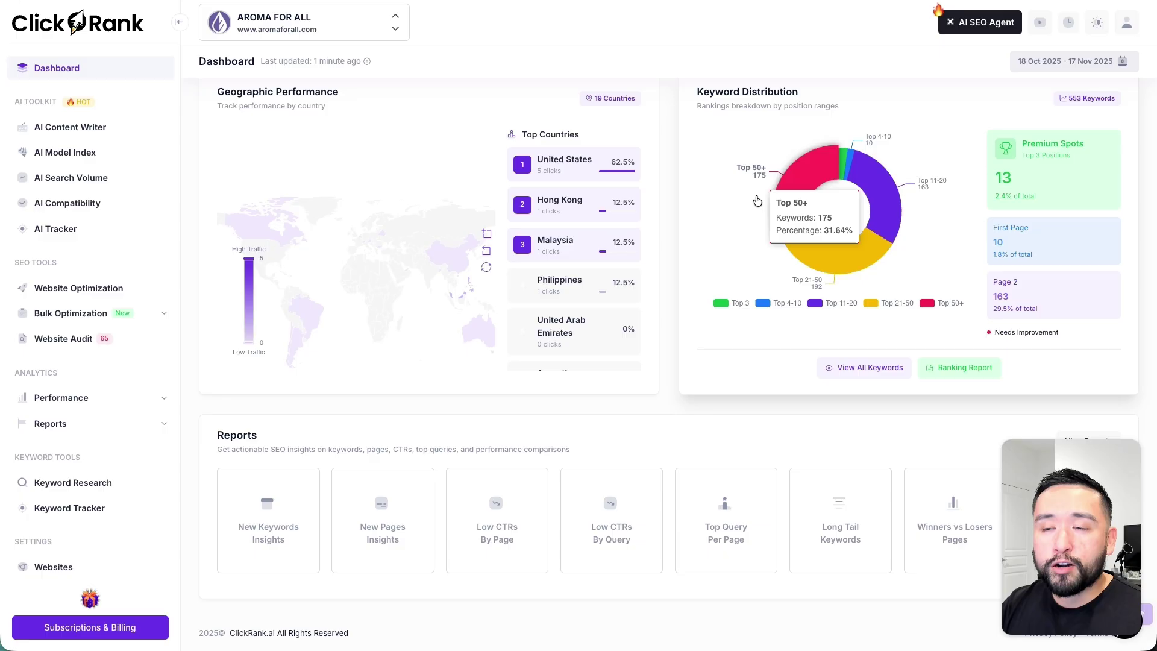
pyautogui.scroll(-1, 532, 255)
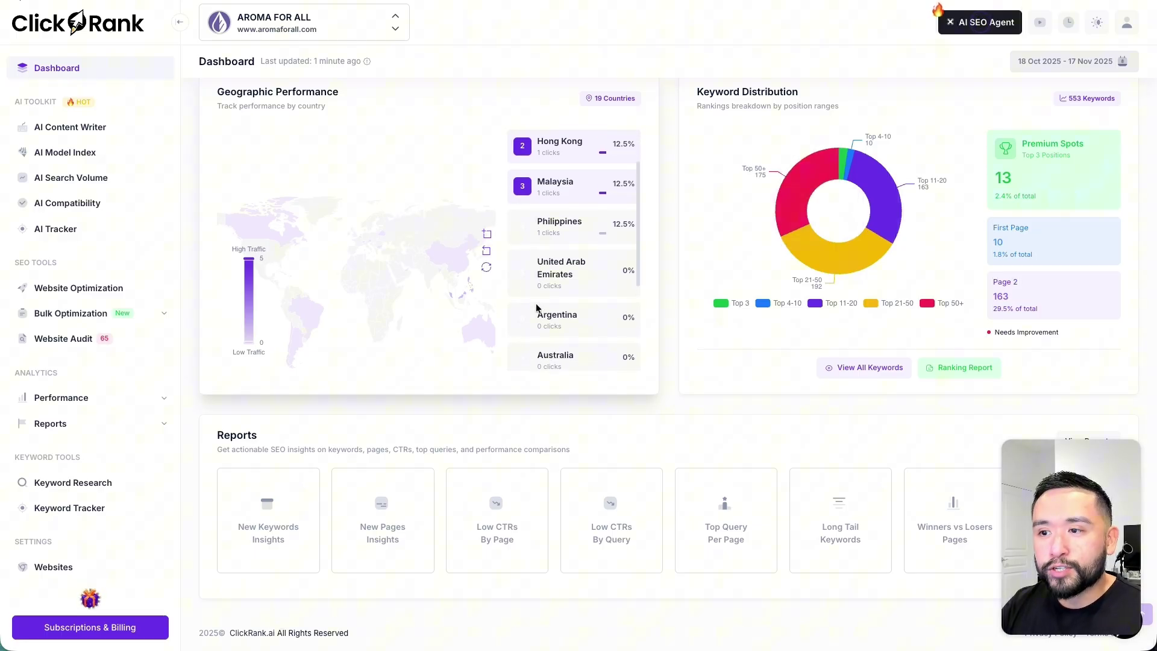
pyautogui.scroll(-1, 537, 308)
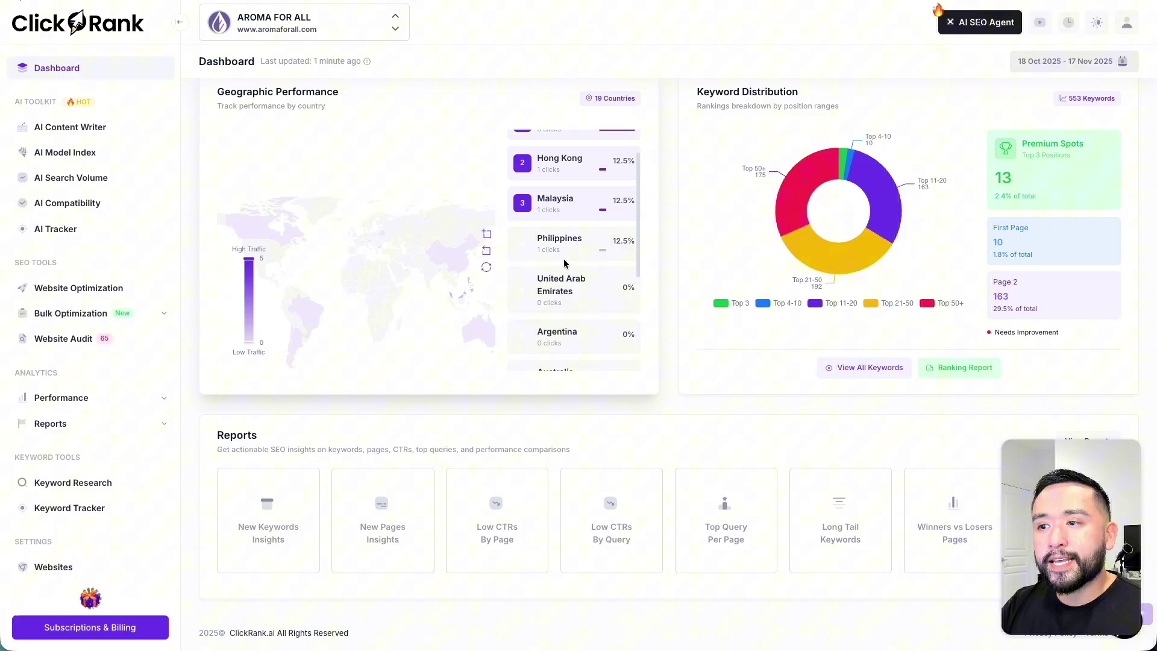
pyautogui.scroll(3, 572, 263)
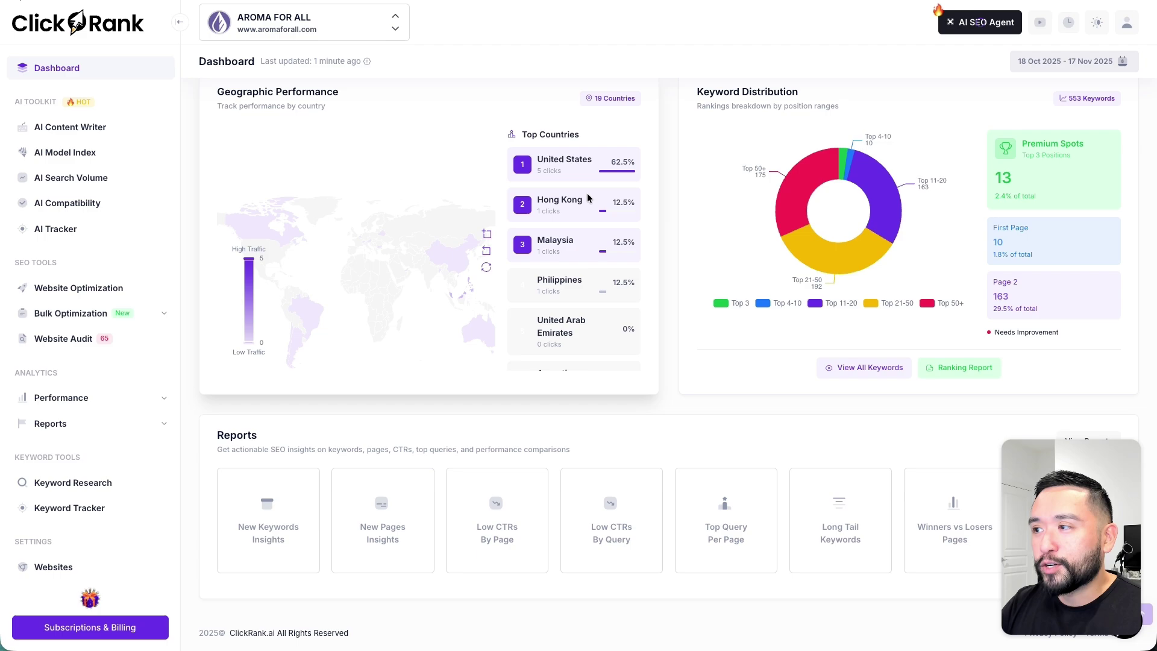
pyautogui.scroll(-1, 587, 193)
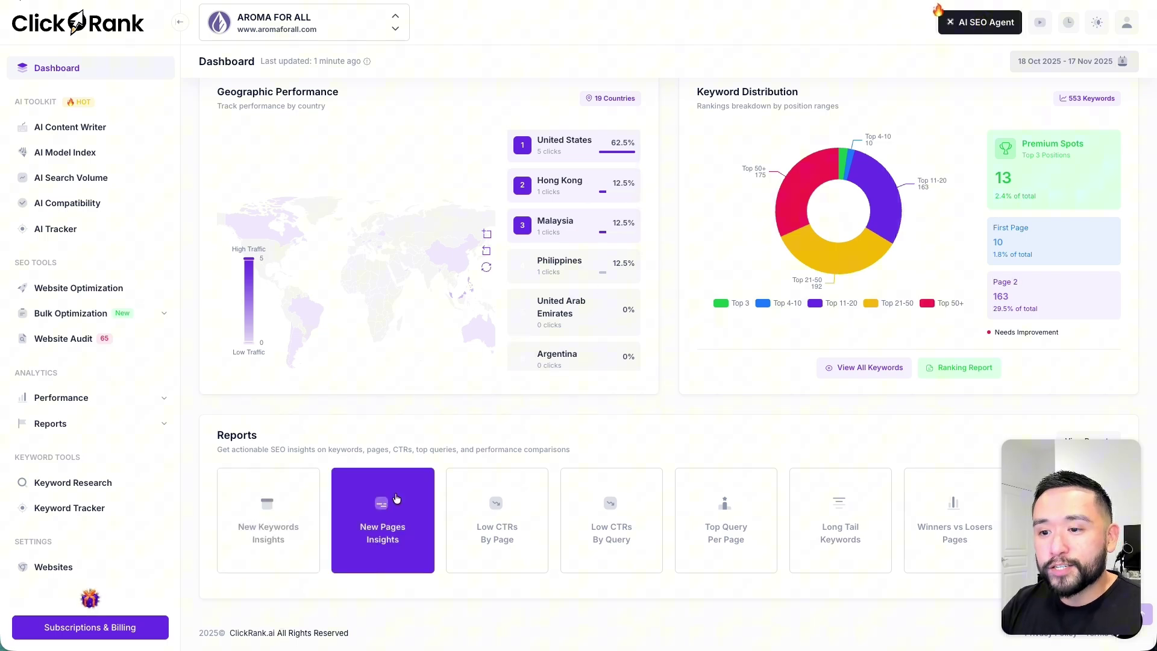
pyautogui.scroll(1, 831, 523)
pyautogui.scroll(3, 830, 524)
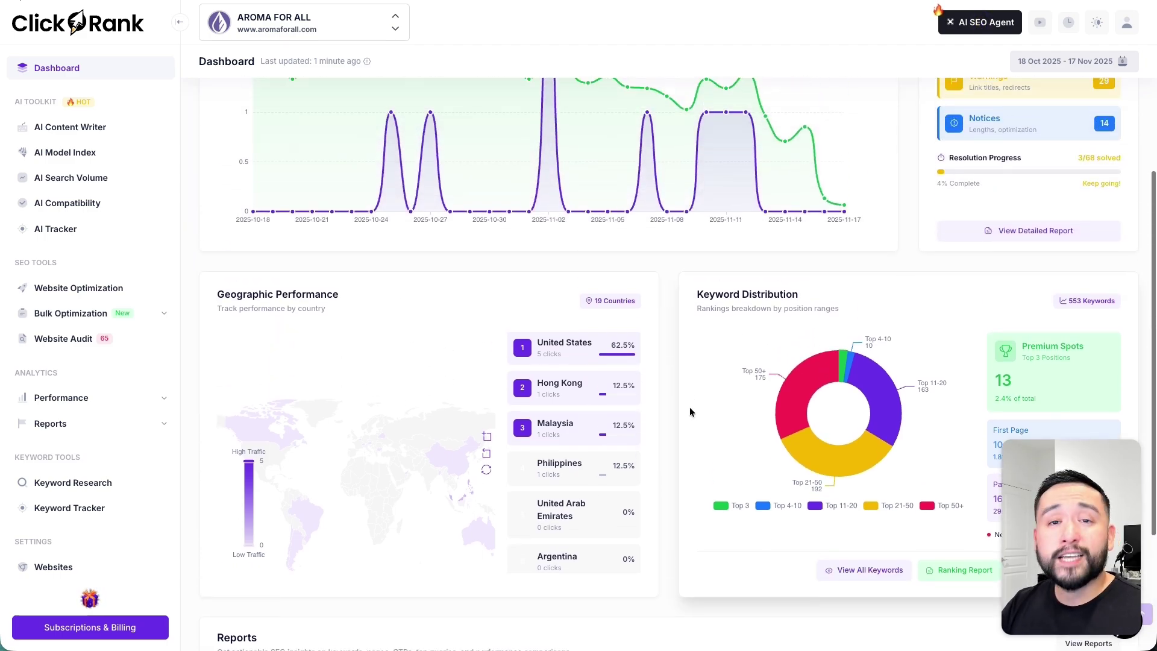
pyautogui.scroll(4, 769, 406)
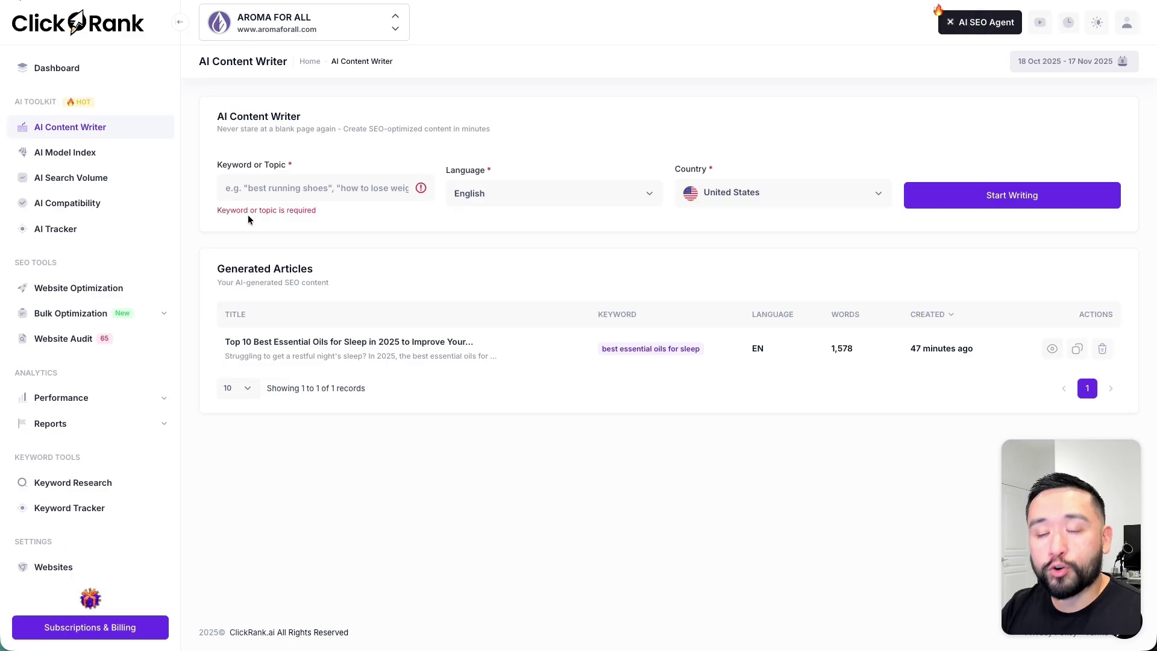
pyautogui.write('best essential oils for hair')
# - Keep English as the article language, start writing, and accept the first suggested title
pyautogui.click(551, 193)
pyautogui.scroll(-2, 521, 323)
pyautogui.scroll(-3, 521, 322)
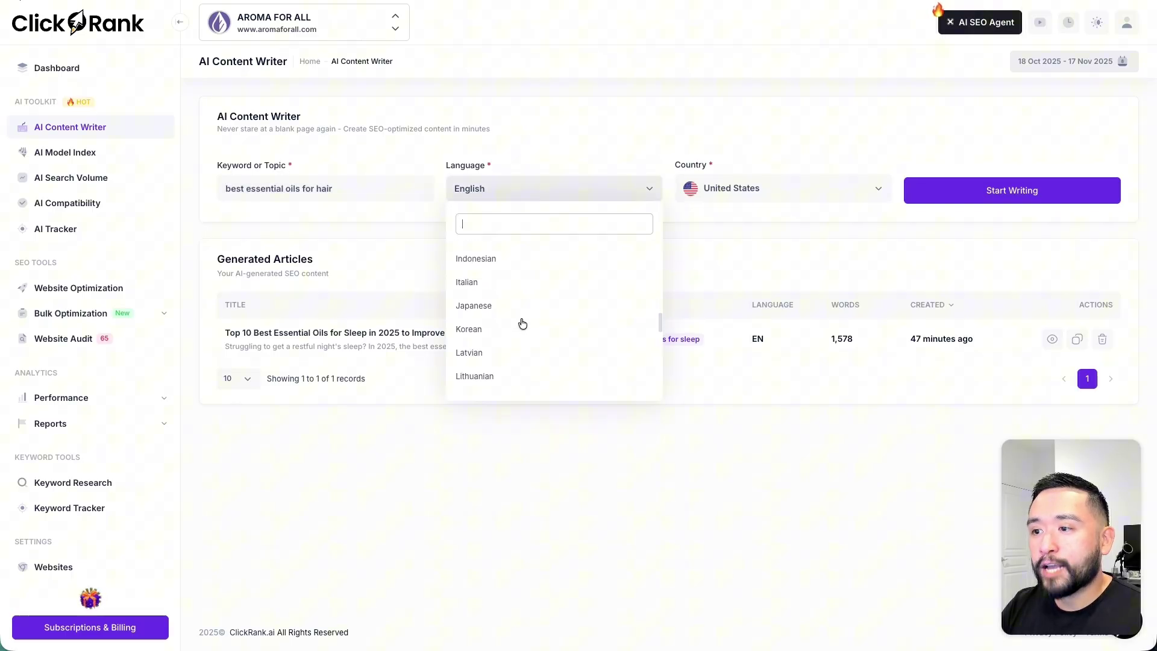
pyautogui.scroll(-3, 522, 322)
pyautogui.scroll(-3, 521, 322)
pyautogui.scroll(-3, 521, 324)
pyautogui.scroll(3, 520, 325)
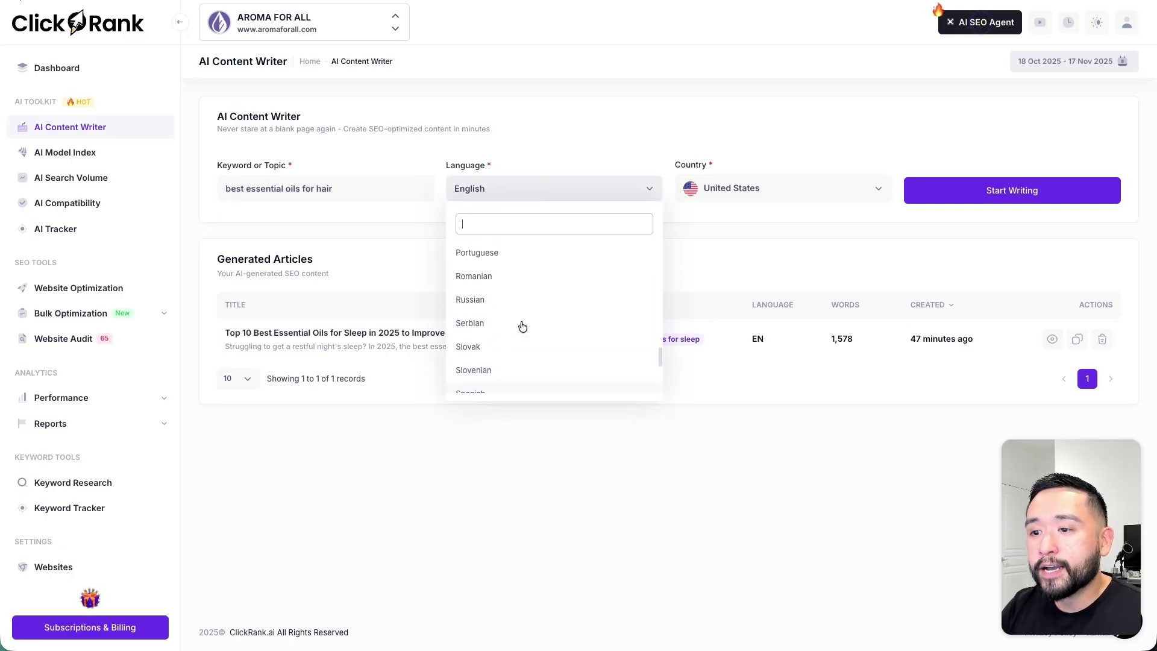
pyautogui.scroll(3, 560, 303)
pyautogui.click(724, 160)
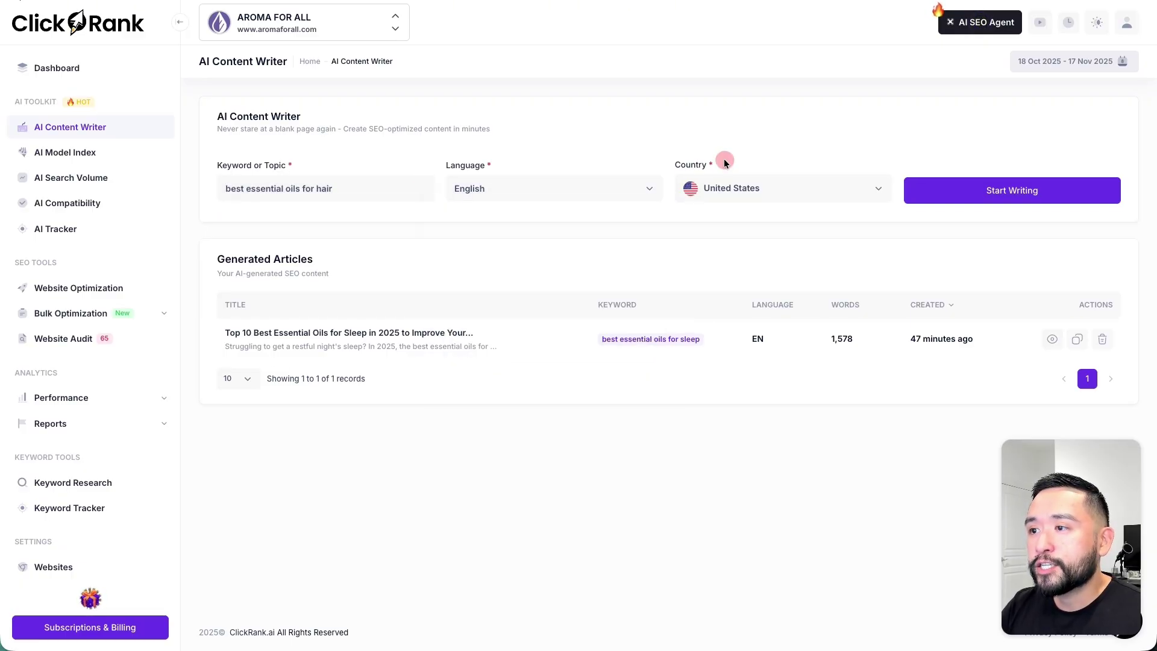
pyautogui.click(980, 187)
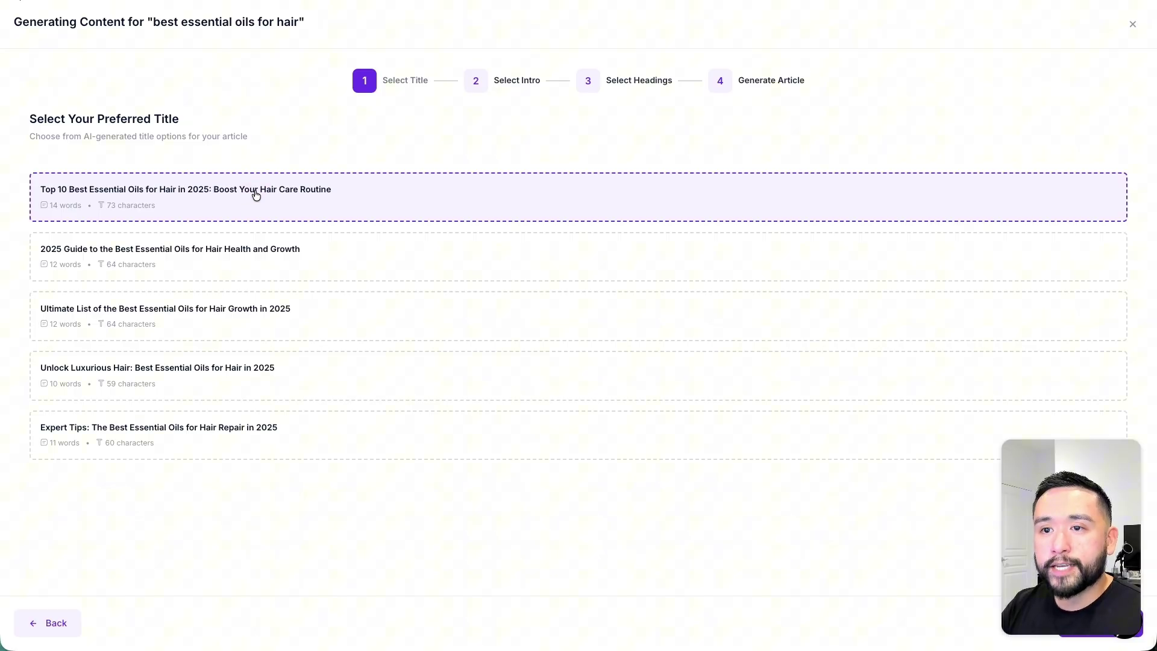
pyautogui.click(1080, 624)
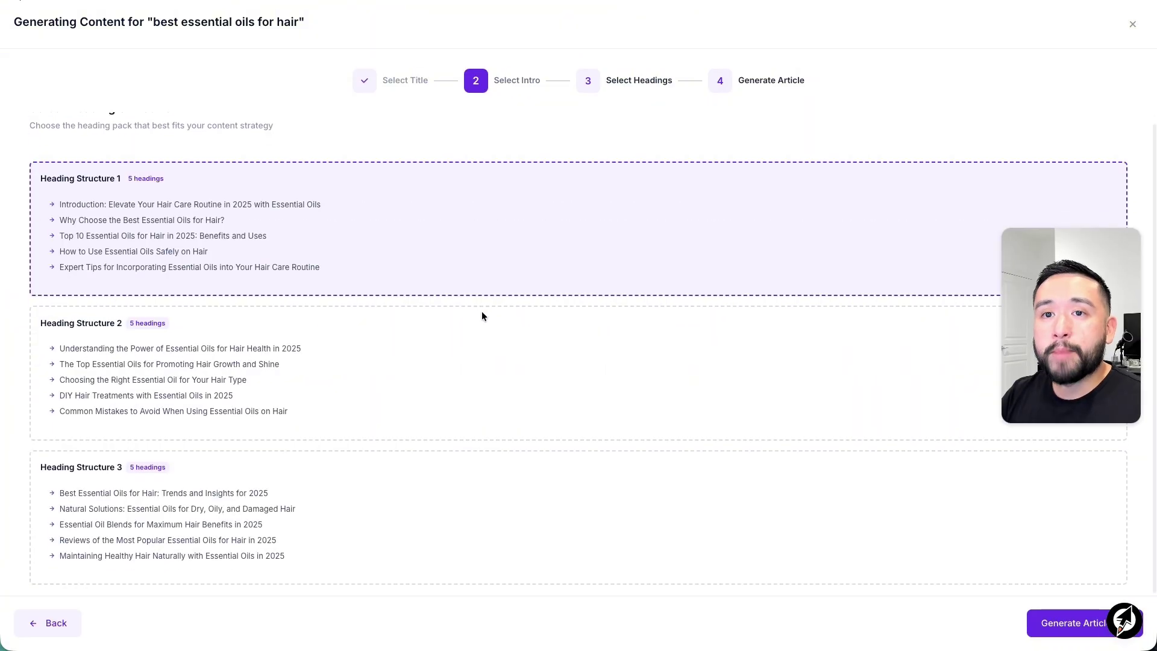
pyautogui.scroll(1, 482, 312)
pyautogui.scroll(-1, 422, 308)
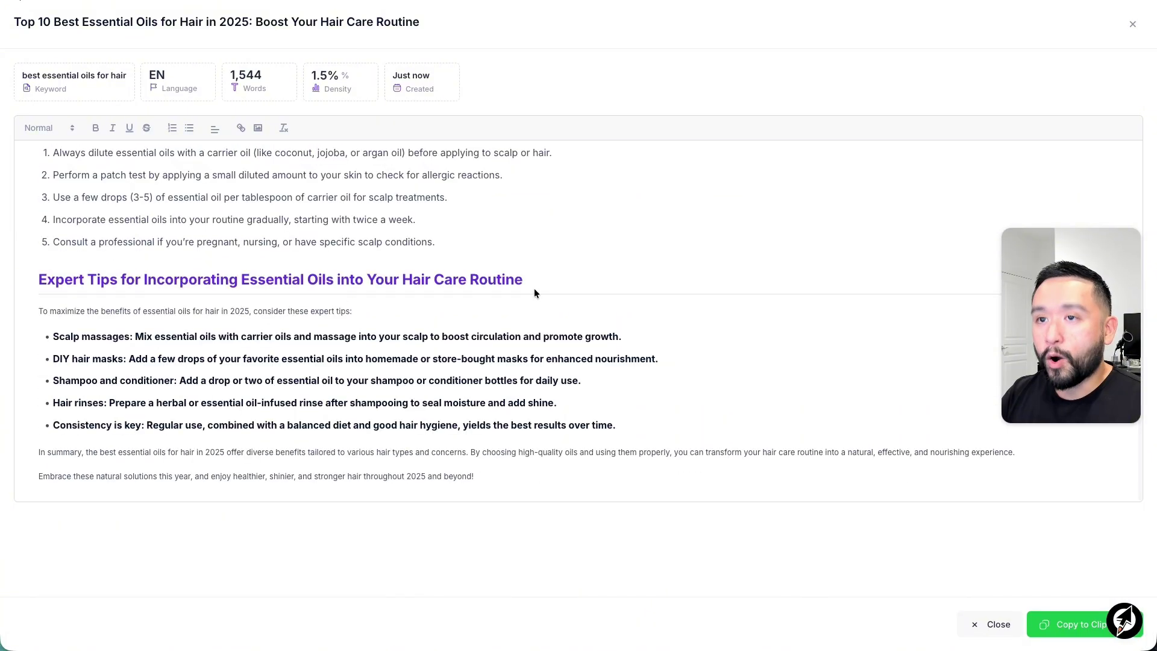
pyautogui.scroll(3, 534, 288)
pyautogui.scroll(3, 534, 288)
pyautogui.scroll(3, 534, 289)
pyautogui.scroll(3, 534, 288)
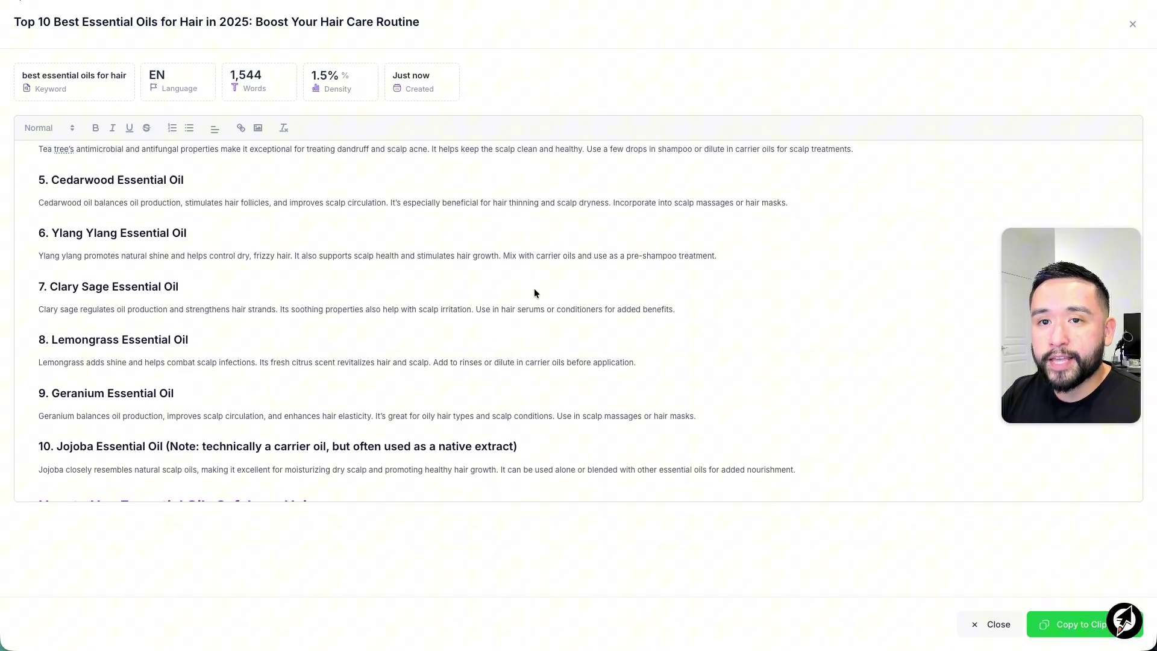
pyautogui.scroll(2, 534, 288)
pyautogui.scroll(2, 553, 286)
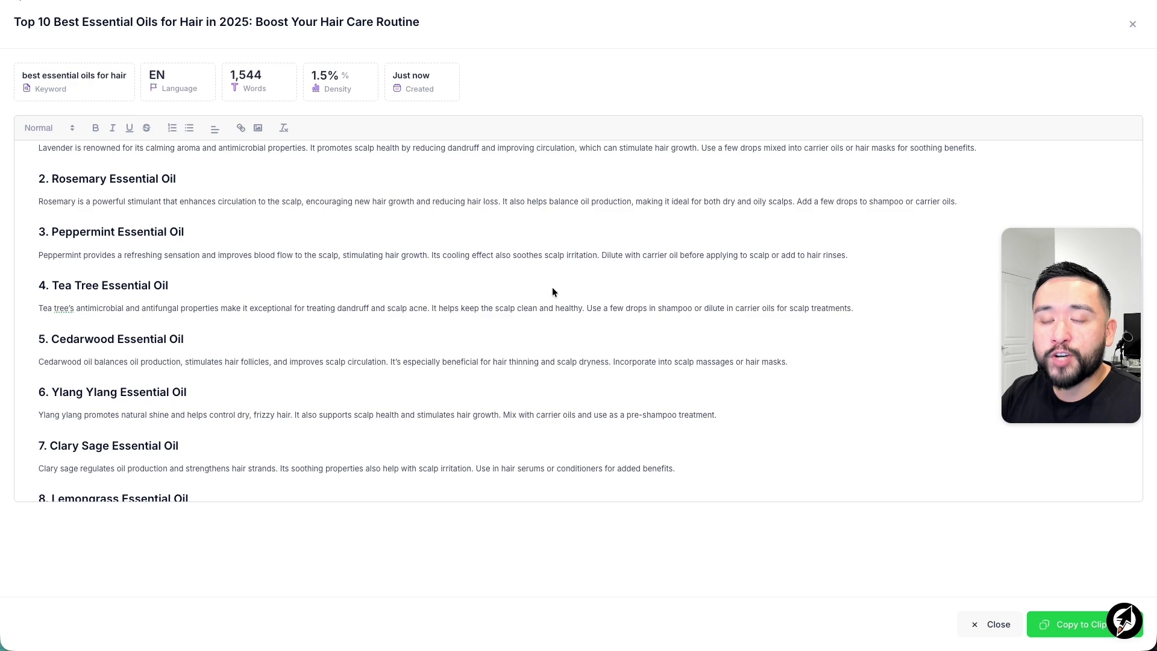
pyautogui.scroll(2, 552, 286)
pyautogui.scroll(2, 553, 287)
pyautogui.scroll(2, 553, 287)
pyautogui.scroll(3, 552, 286)
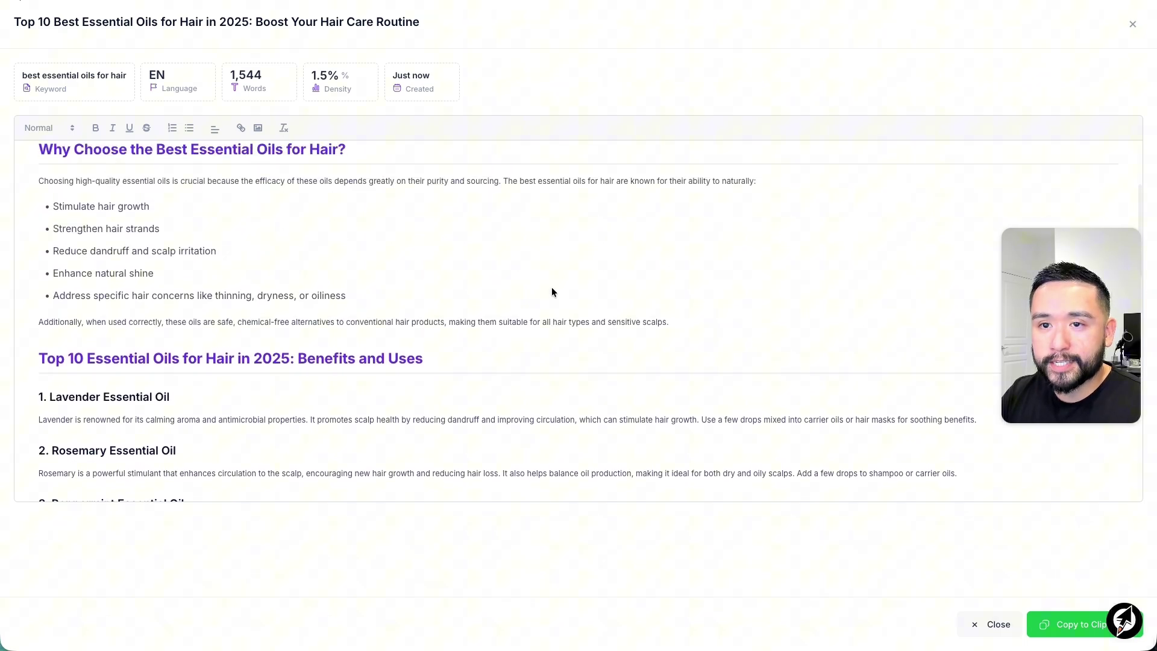
pyautogui.scroll(2, 553, 286)
pyautogui.scroll(2, 223, 210)
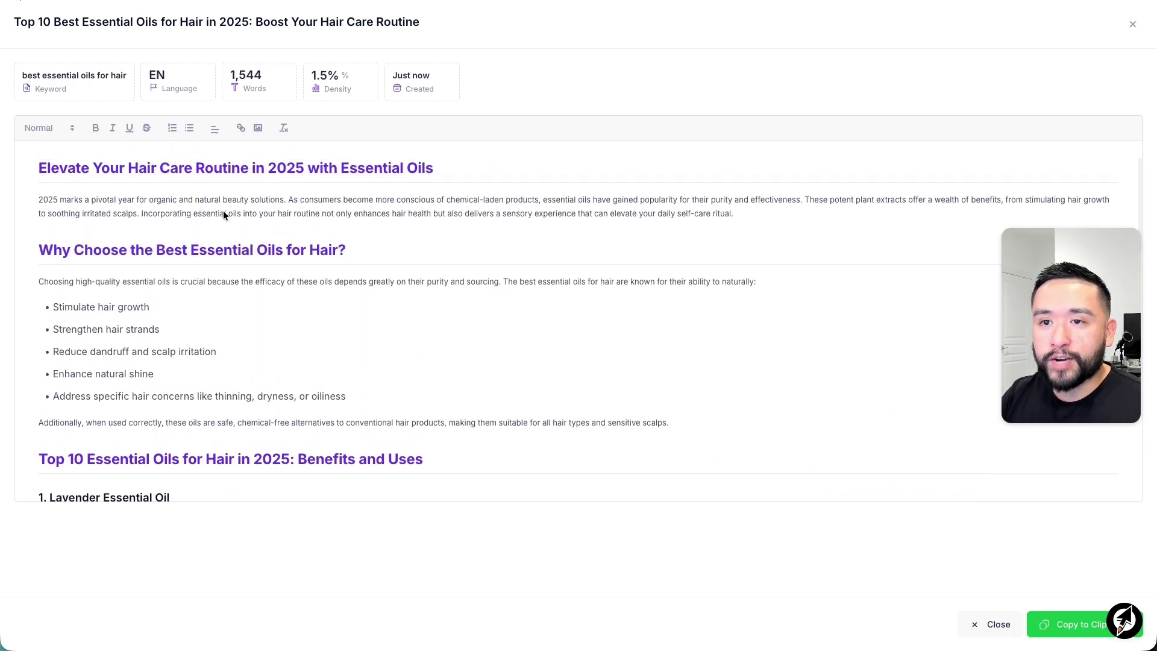
pyautogui.scroll(2, 224, 211)
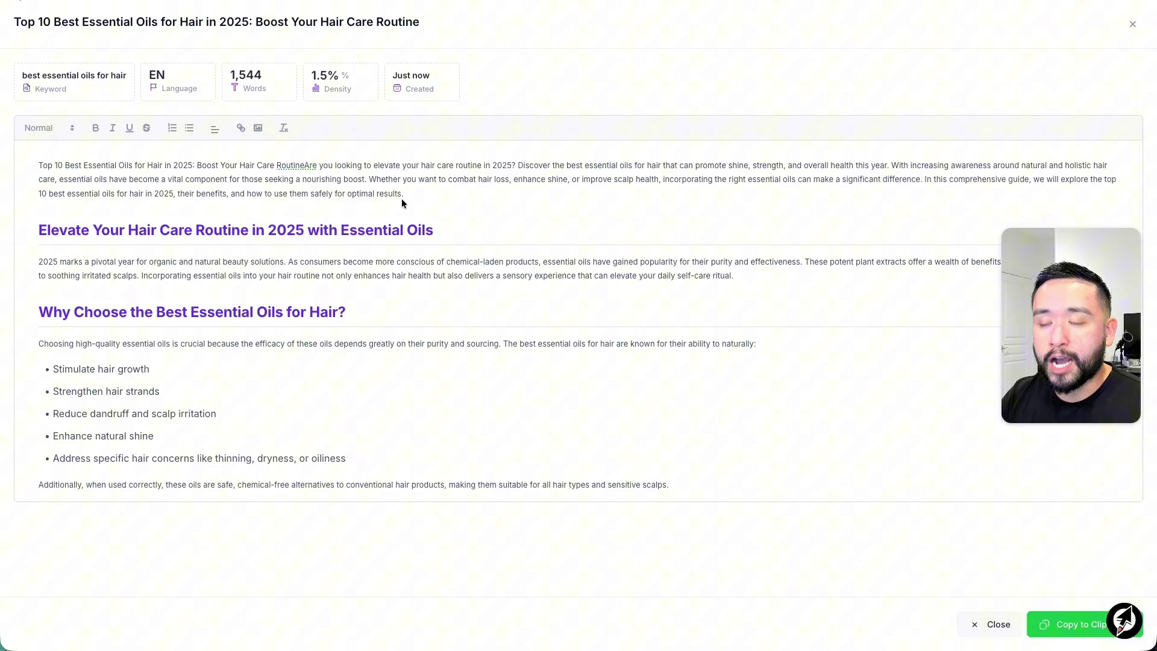
pyautogui.scroll(-1, 346, 266)
pyautogui.scroll(1, 346, 267)
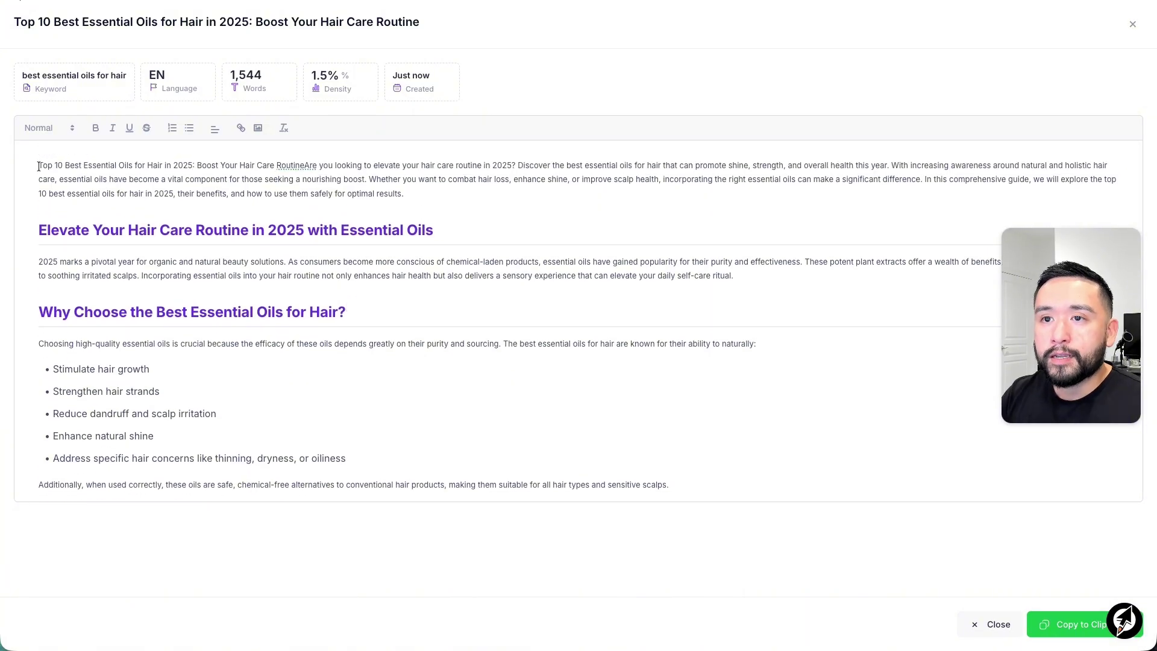
pyautogui.moveTo(39, 165); pyautogui.dragTo(161, 185)
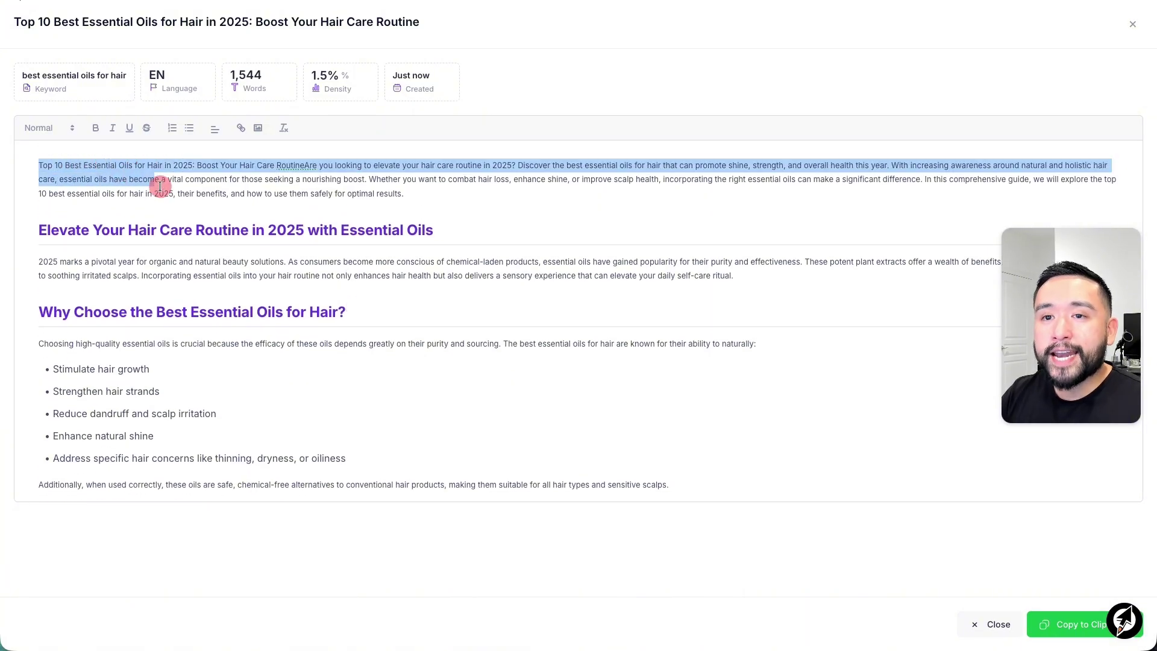
# - Check paragraph style options, select the first paragraph, and copy the article to the clipboard
pyautogui.click(50, 128)
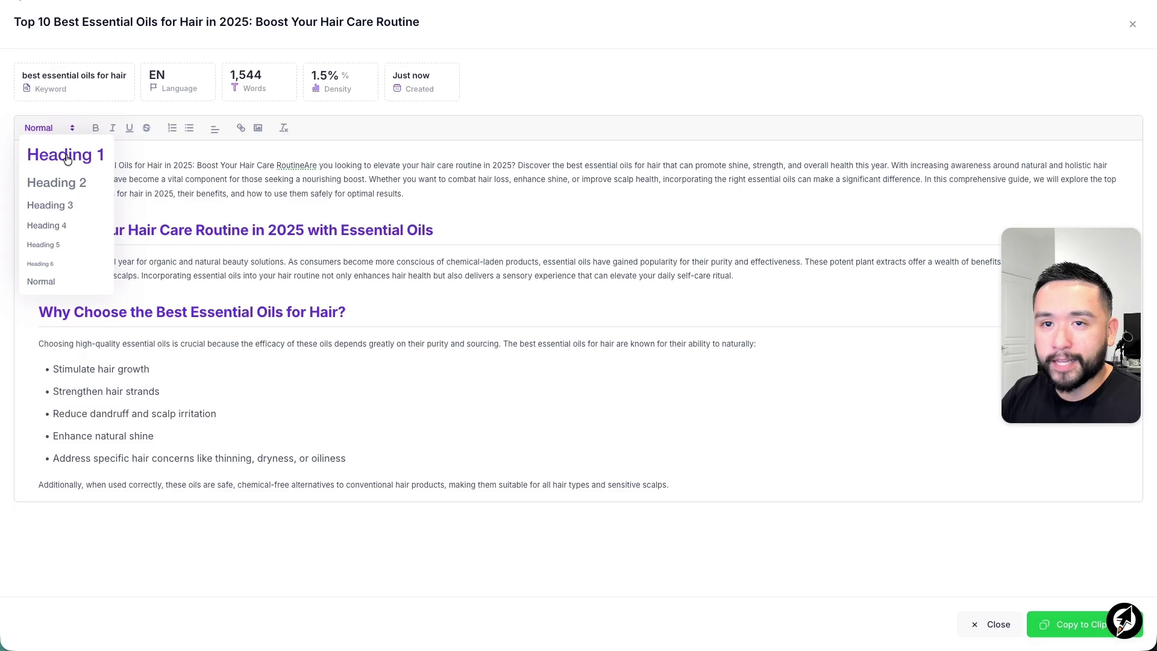
pyautogui.click(143, 180)
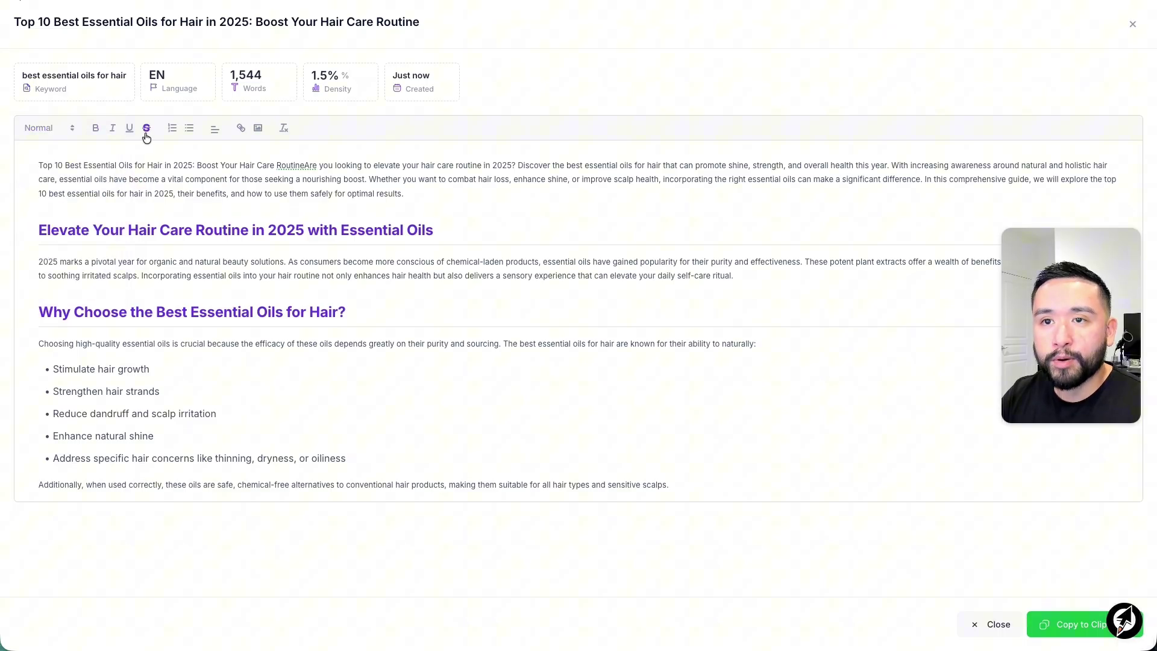
pyautogui.moveTo(38, 261); pyautogui.dragTo(732, 280)
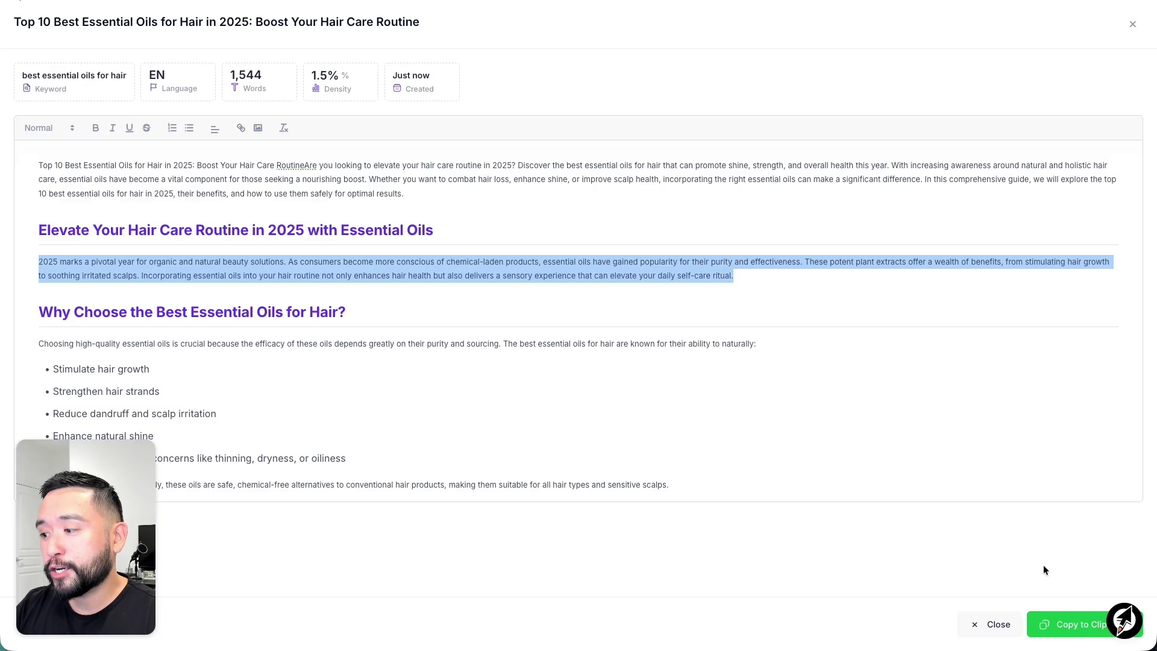
pyautogui.click(1081, 625)
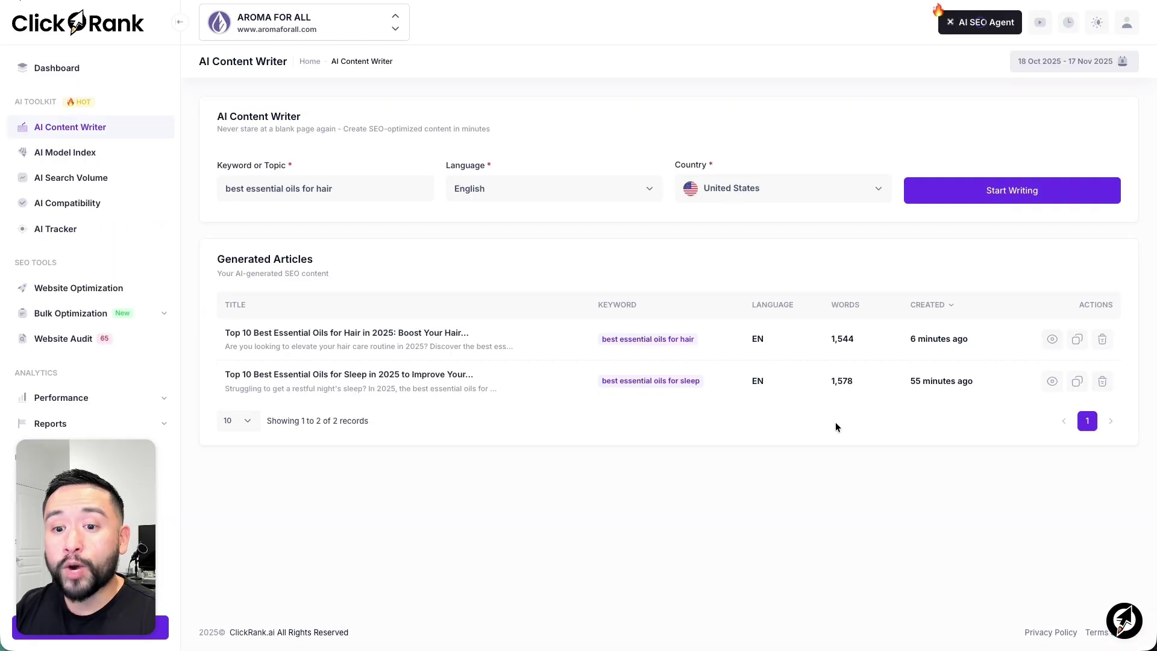
# - View the generated hair-oils article twice, closing the viewer each time
pyautogui.click(1052, 339)
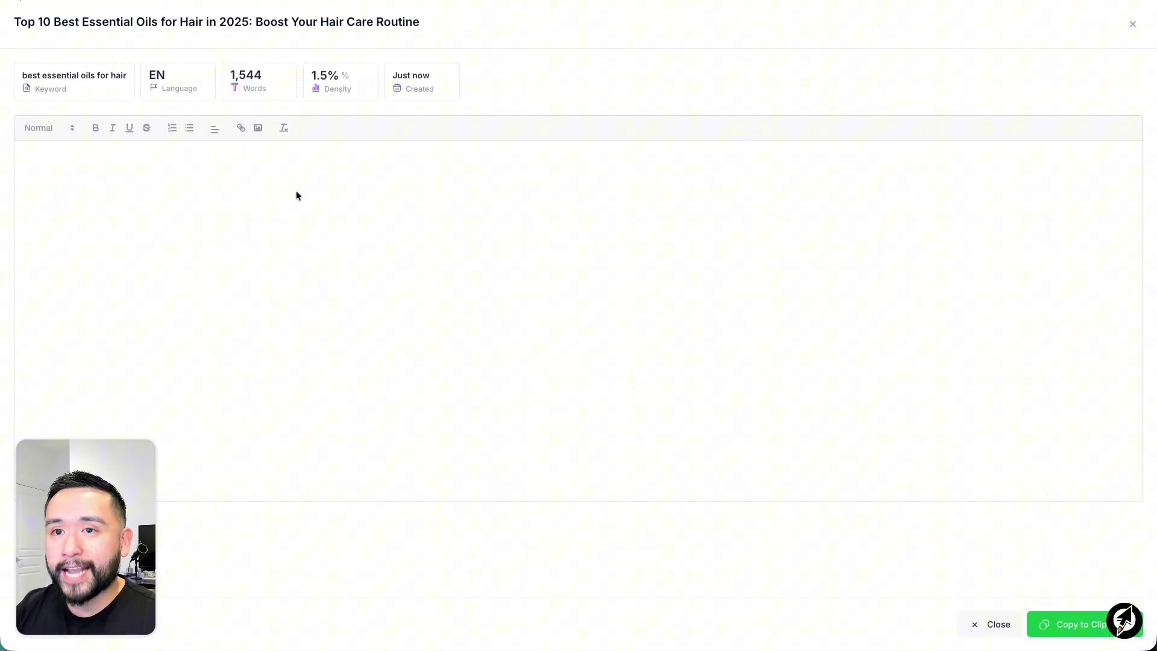
pyautogui.click(1135, 26)
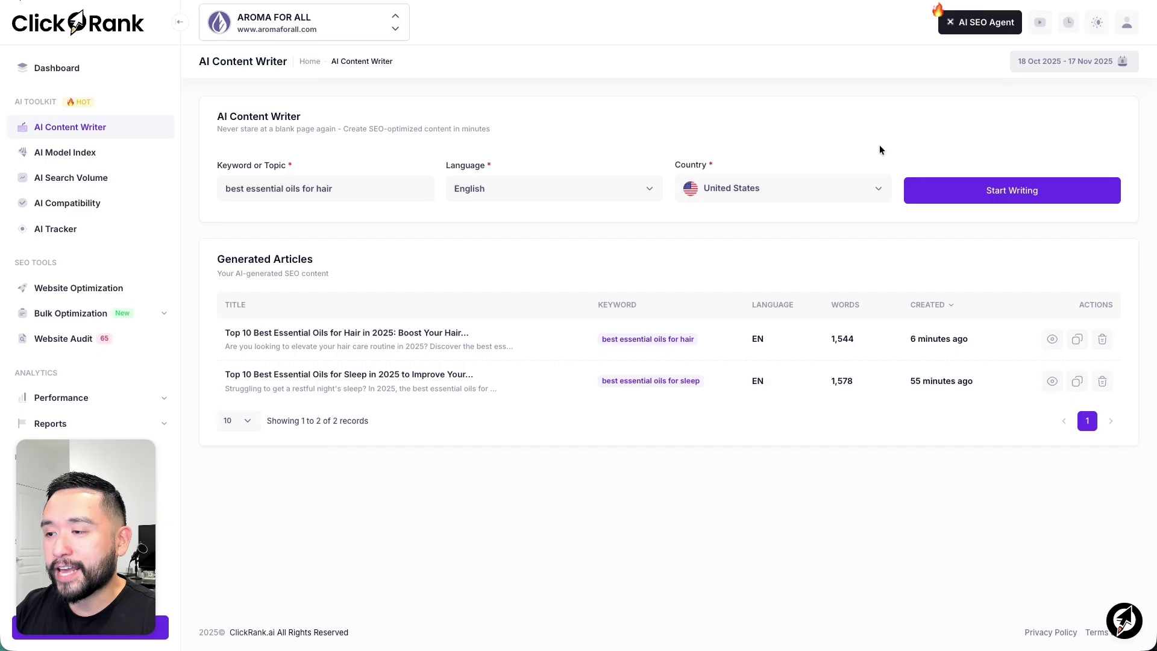
pyautogui.click(1053, 380)
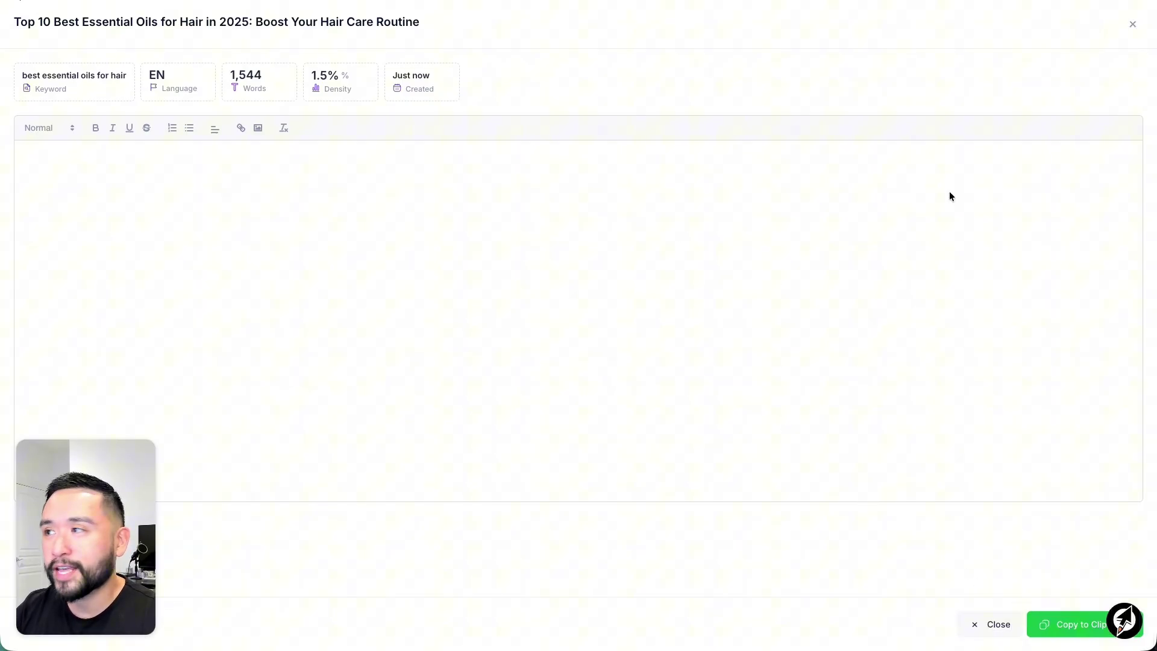
pyautogui.click(1130, 28)
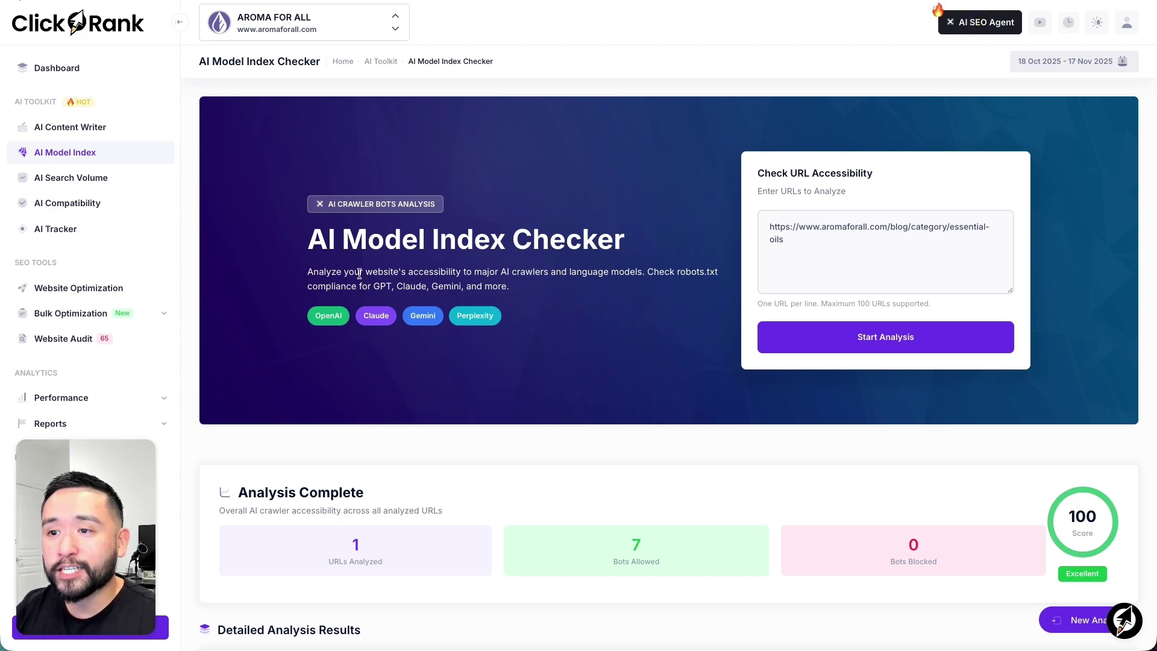
pyautogui.moveTo(364, 274); pyautogui.dragTo(554, 273)
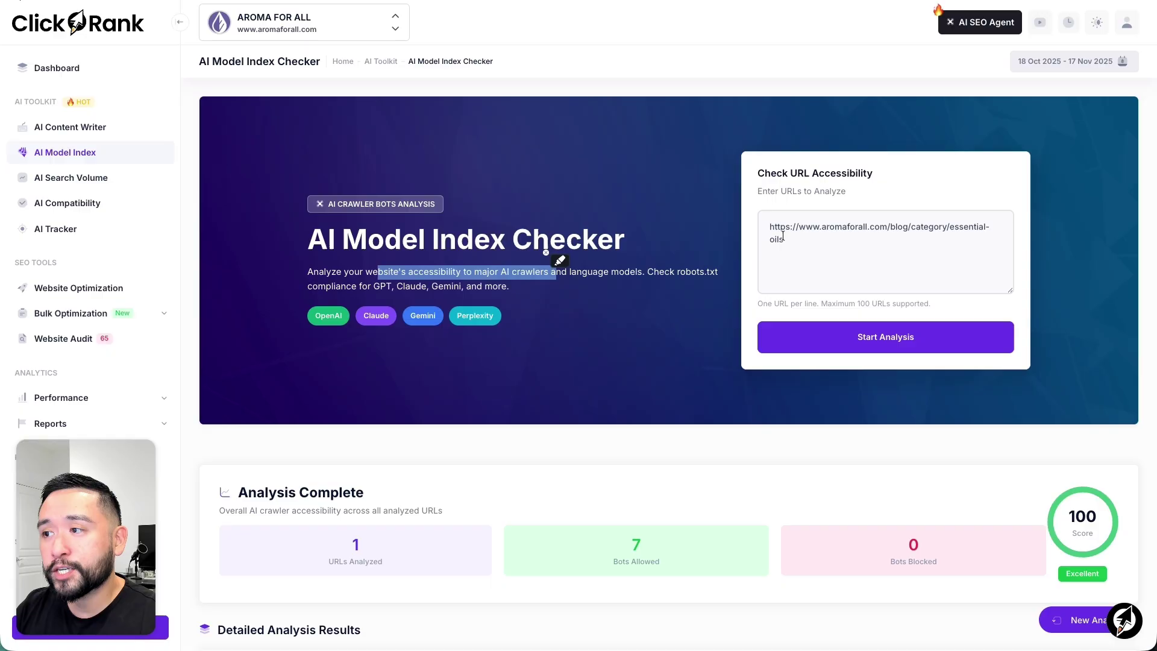
pyautogui.scroll(-3, 659, 260)
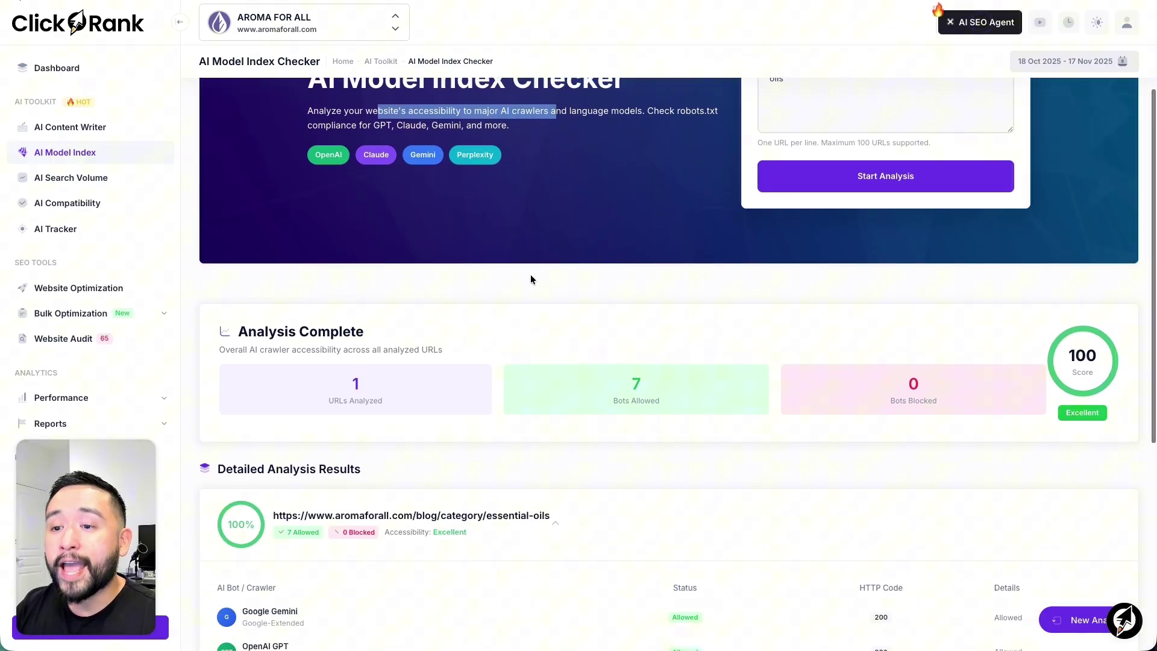
pyautogui.scroll(-3, 531, 274)
pyautogui.scroll(-3, 547, 276)
pyautogui.scroll(-2, 548, 275)
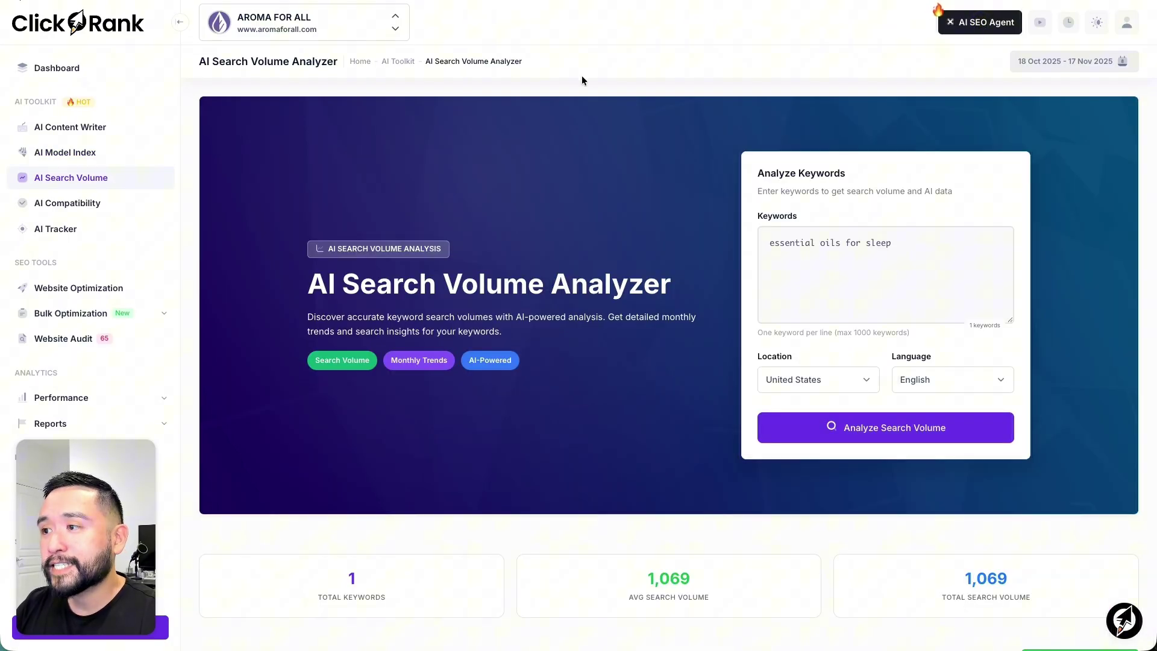
pyautogui.scroll(-3, 581, 82)
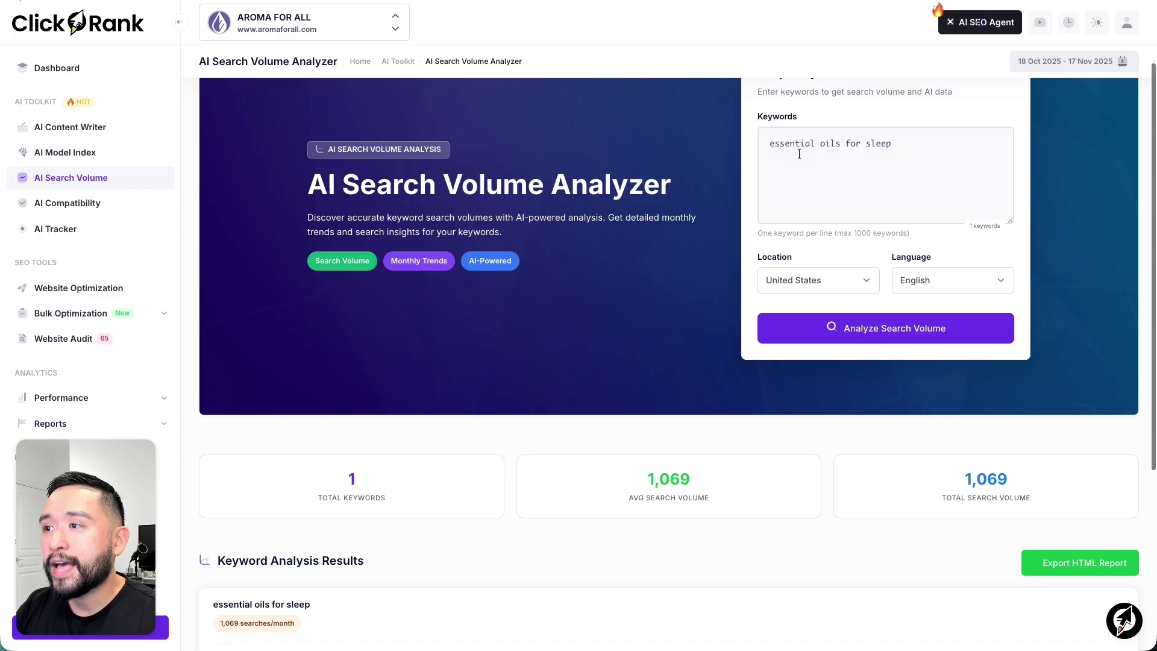
pyautogui.scroll(1, 694, 195)
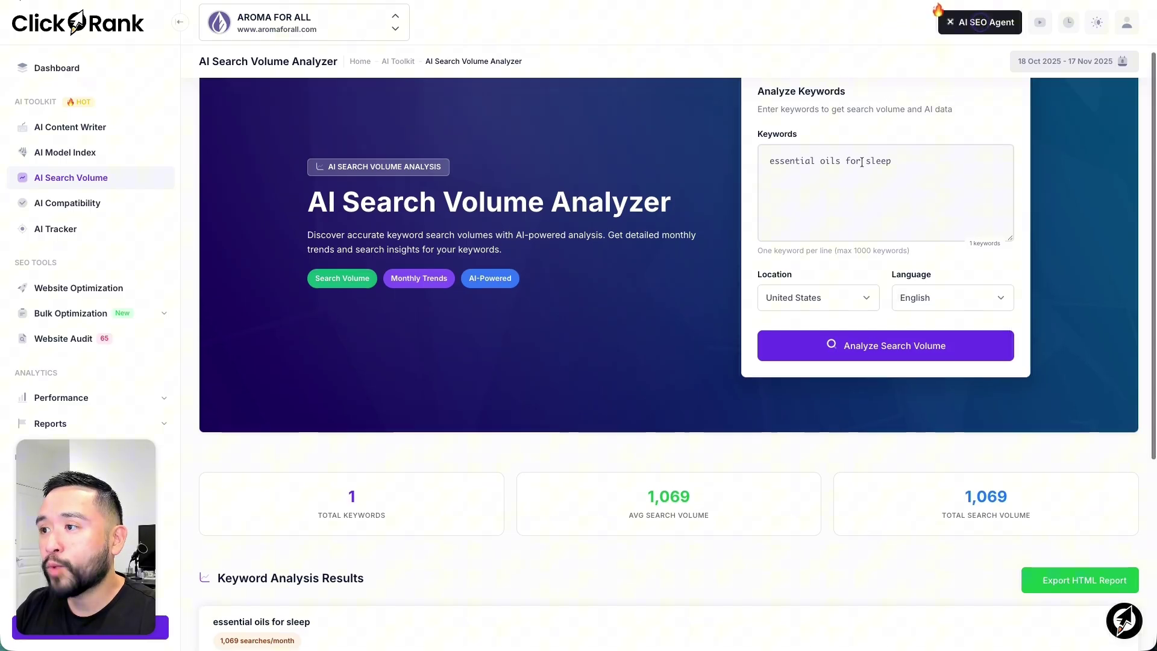
pyautogui.scroll(-5, 695, 187)
pyautogui.scroll(-3, 672, 193)
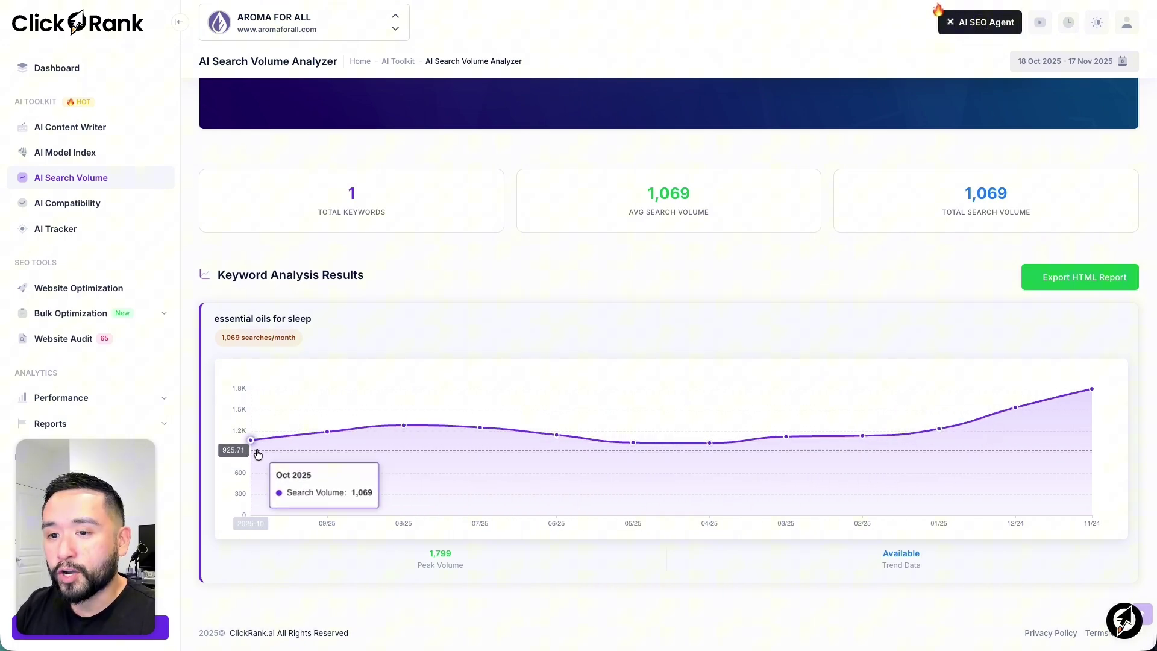
pyautogui.scroll(2, 326, 443)
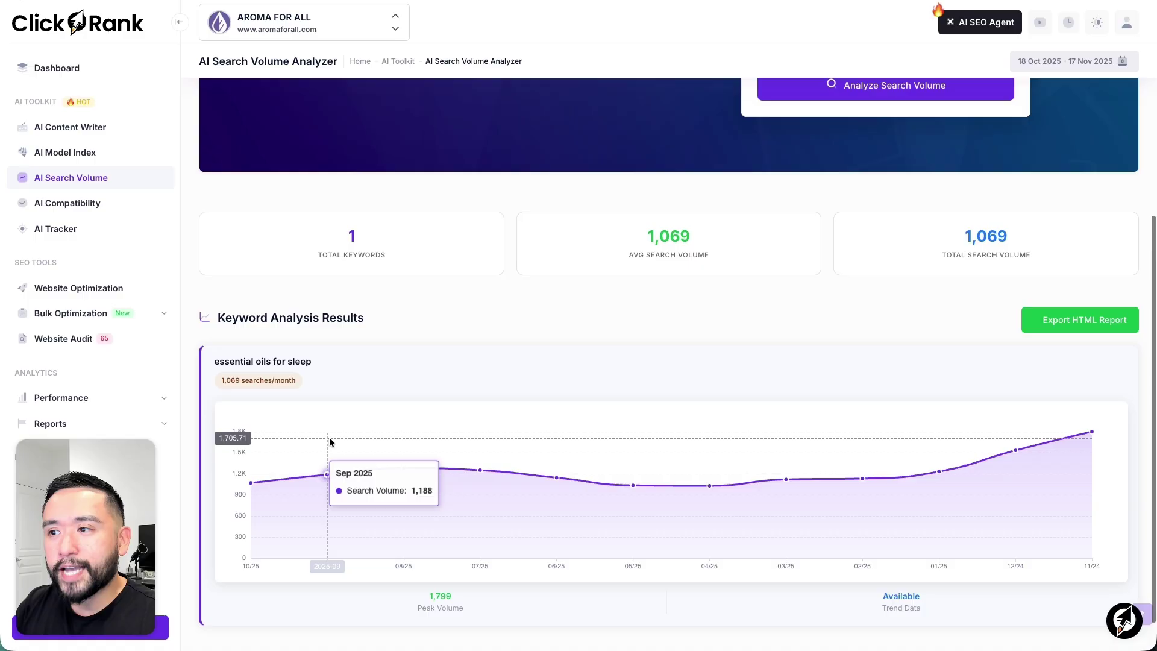
pyautogui.scroll(2, 333, 444)
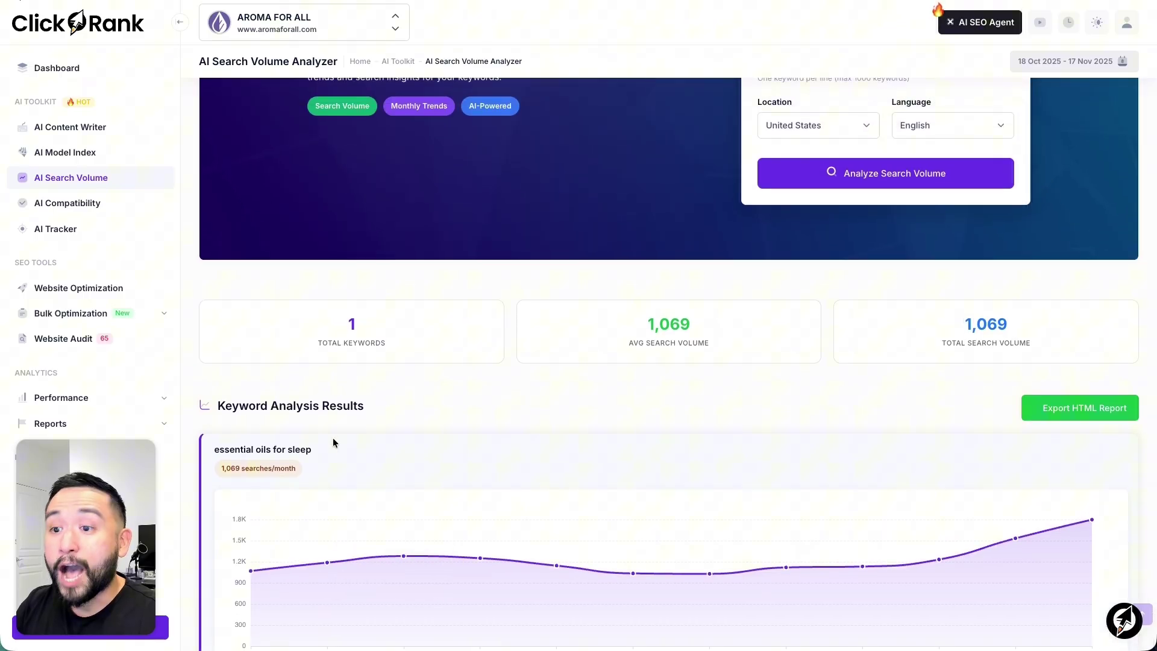
pyautogui.scroll(2, 333, 443)
pyautogui.scroll(1, 340, 443)
pyautogui.scroll(2, 340, 441)
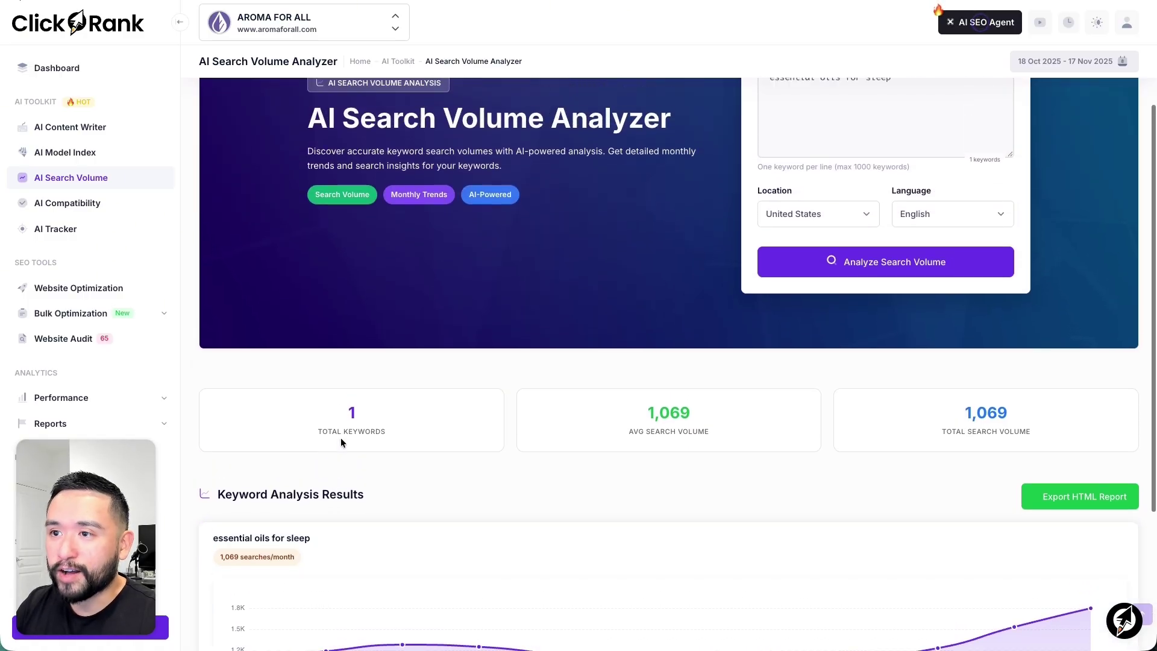
pyautogui.scroll(2, 451, 420)
pyautogui.scroll(-1, 451, 419)
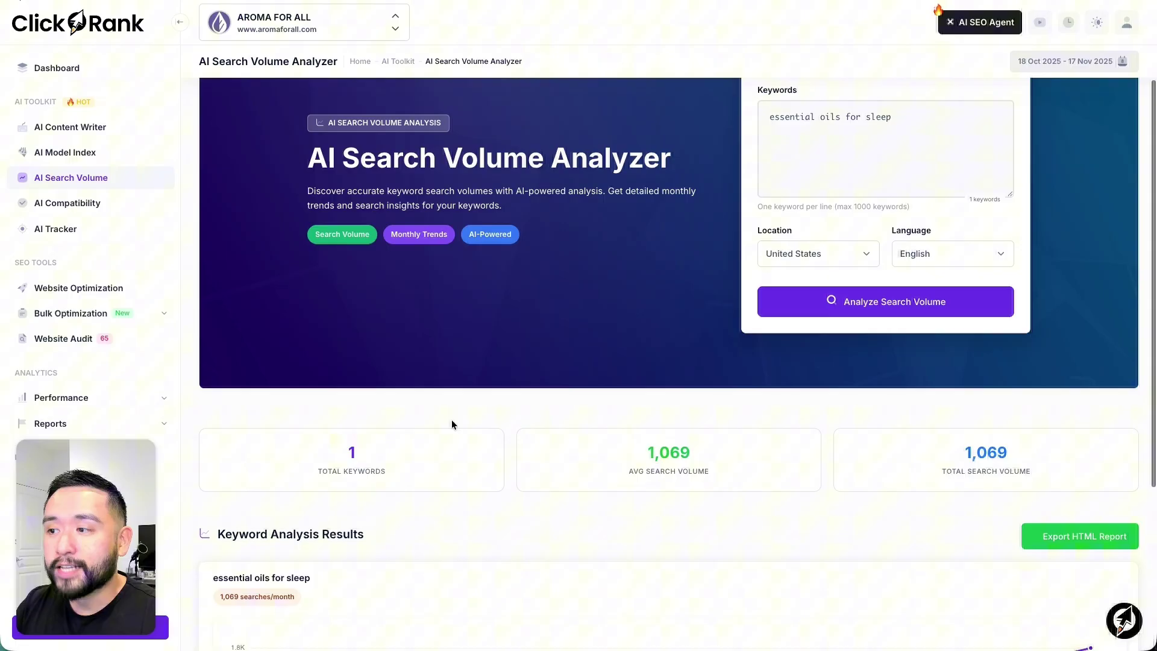
pyautogui.scroll(-2, 586, 381)
pyautogui.scroll(-2, 700, 356)
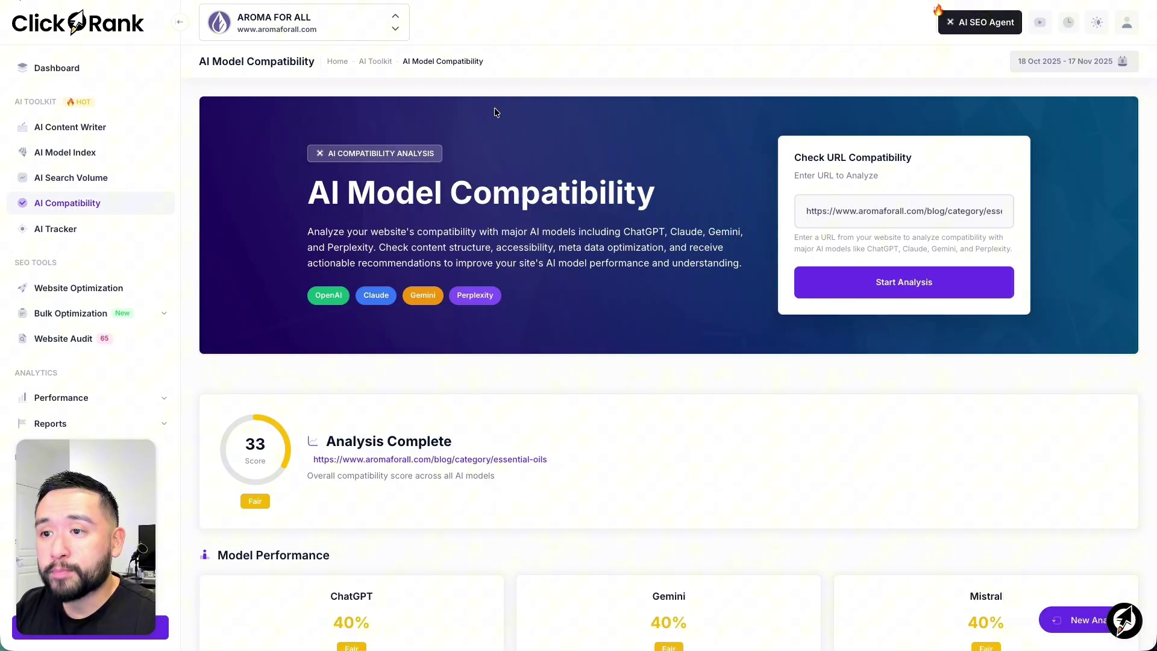
pyautogui.scroll(-2, 573, 158)
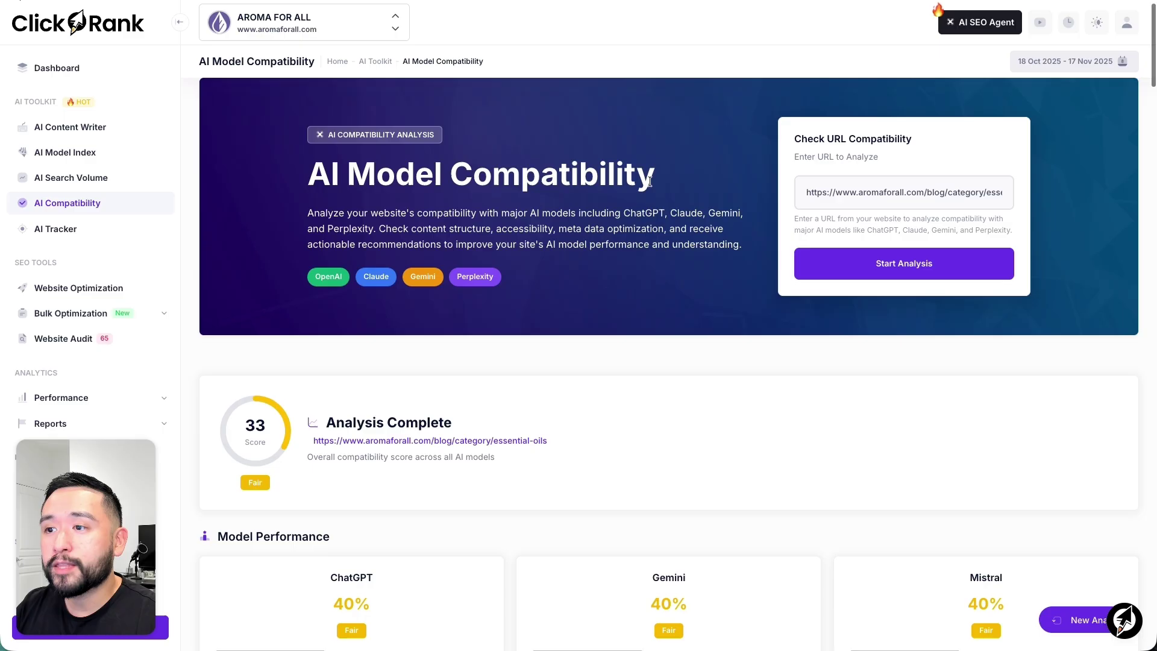
pyautogui.scroll(-2, 633, 172)
pyautogui.scroll(2, 662, 182)
pyautogui.scroll(1, 663, 182)
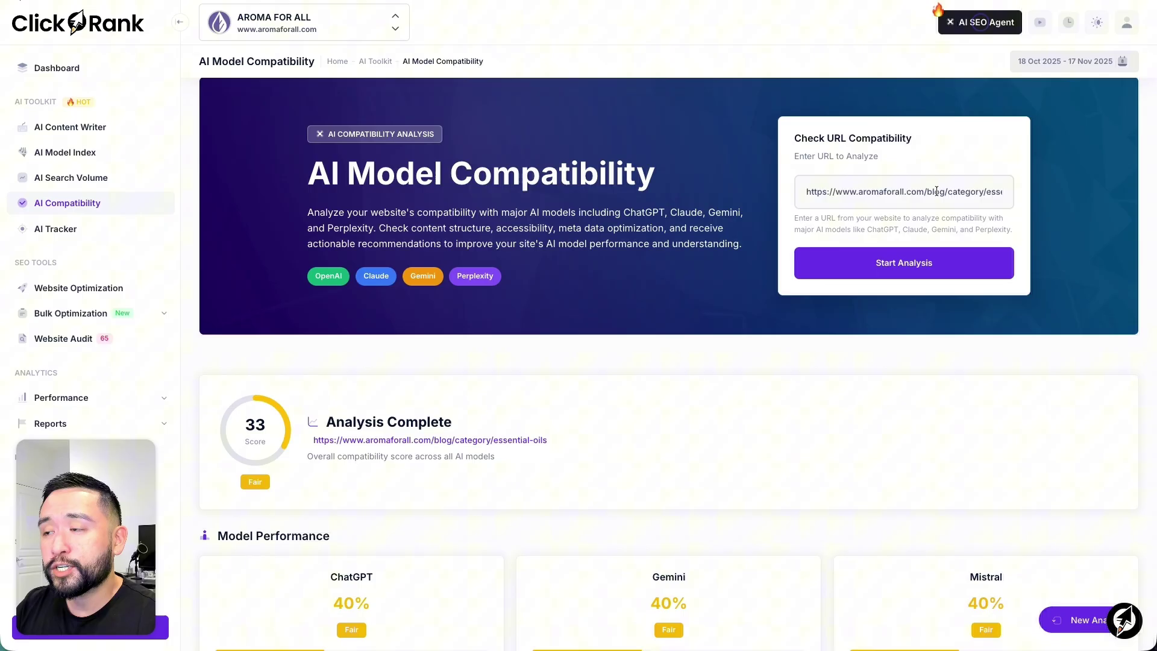
pyautogui.scroll(-2, 619, 236)
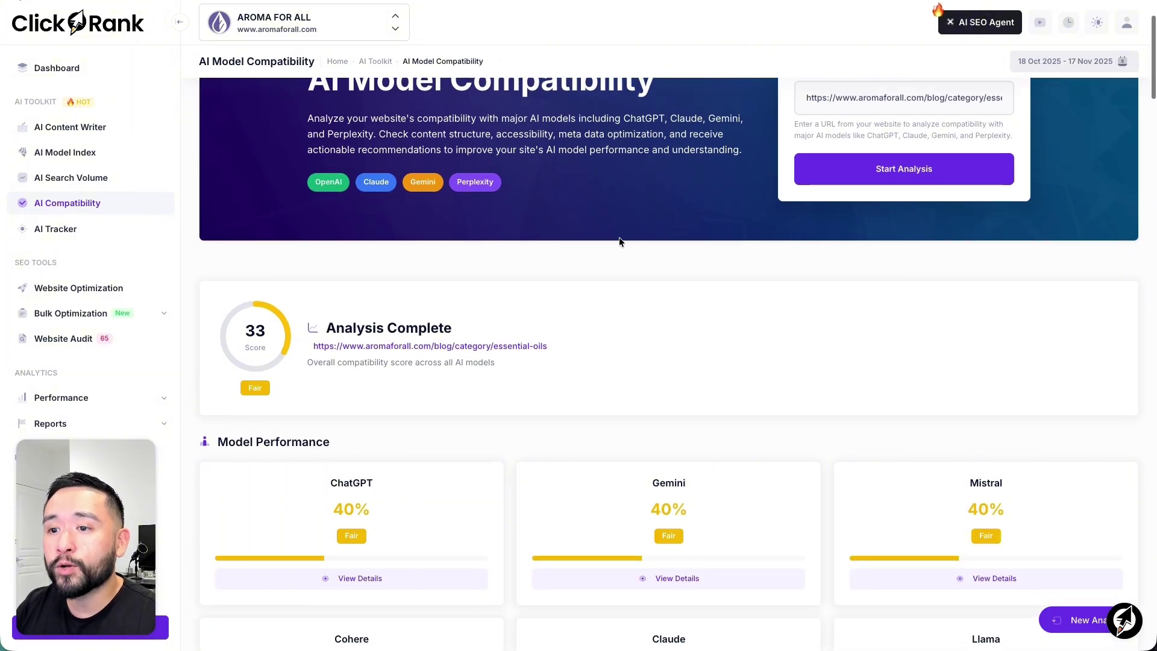
pyautogui.scroll(-2, 620, 238)
pyautogui.scroll(-1, 620, 237)
pyautogui.scroll(-1, 620, 237)
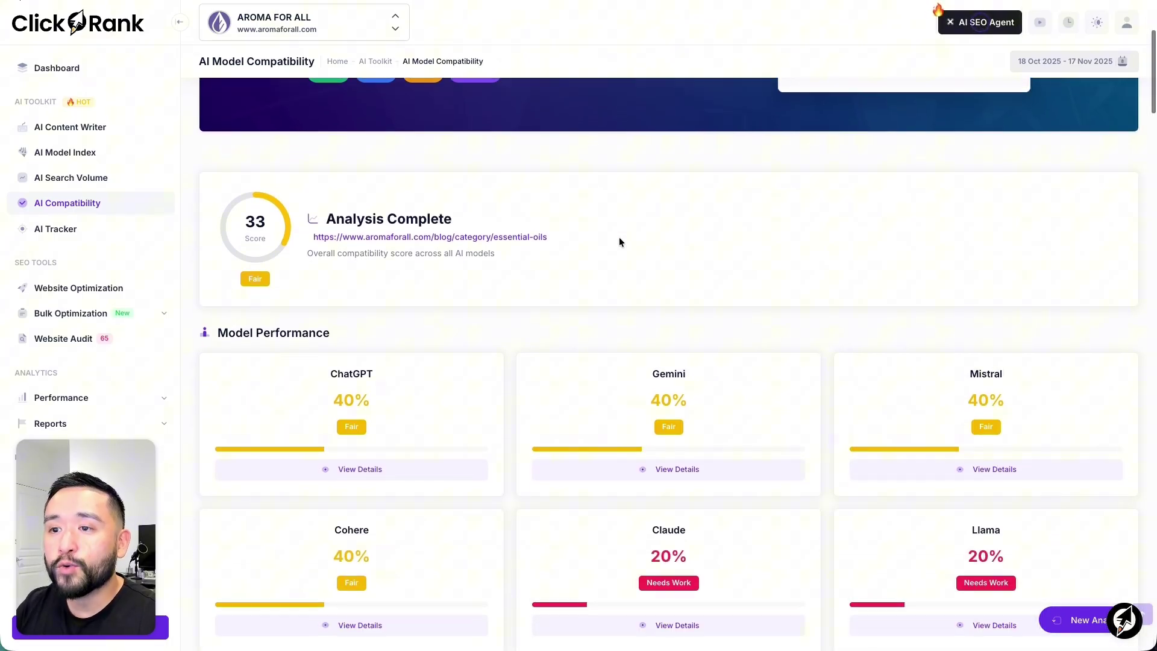
pyautogui.scroll(-1, 620, 238)
pyautogui.scroll(-1, 619, 237)
pyautogui.scroll(-1, 619, 241)
pyautogui.scroll(-1, 561, 363)
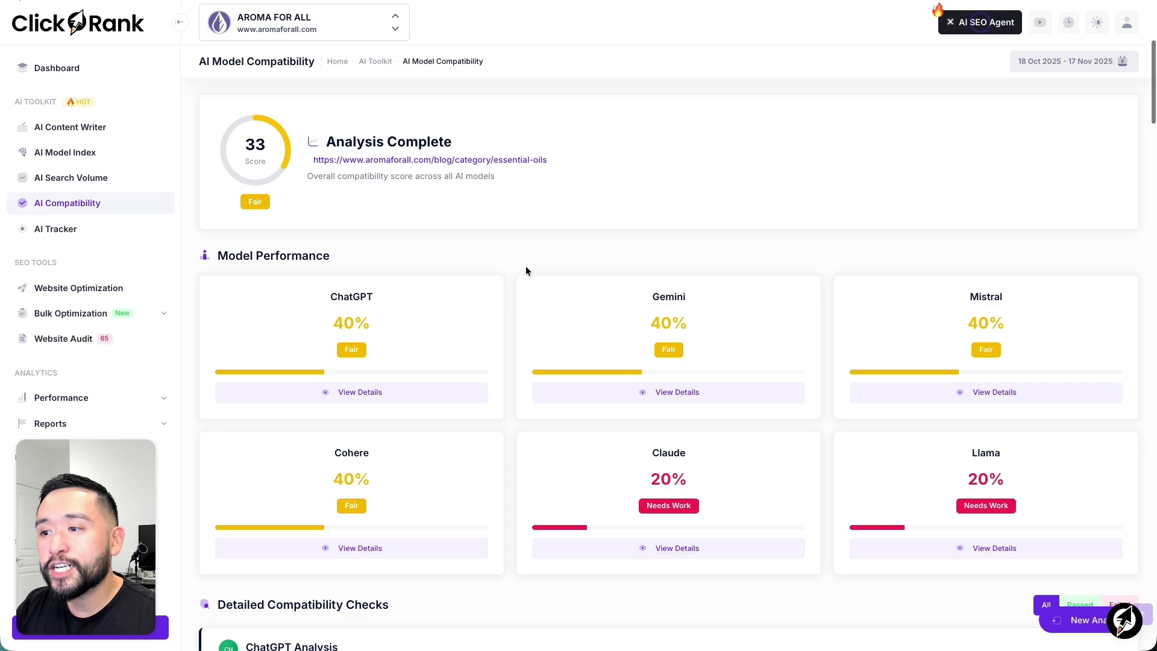
pyautogui.scroll(-2, 551, 418)
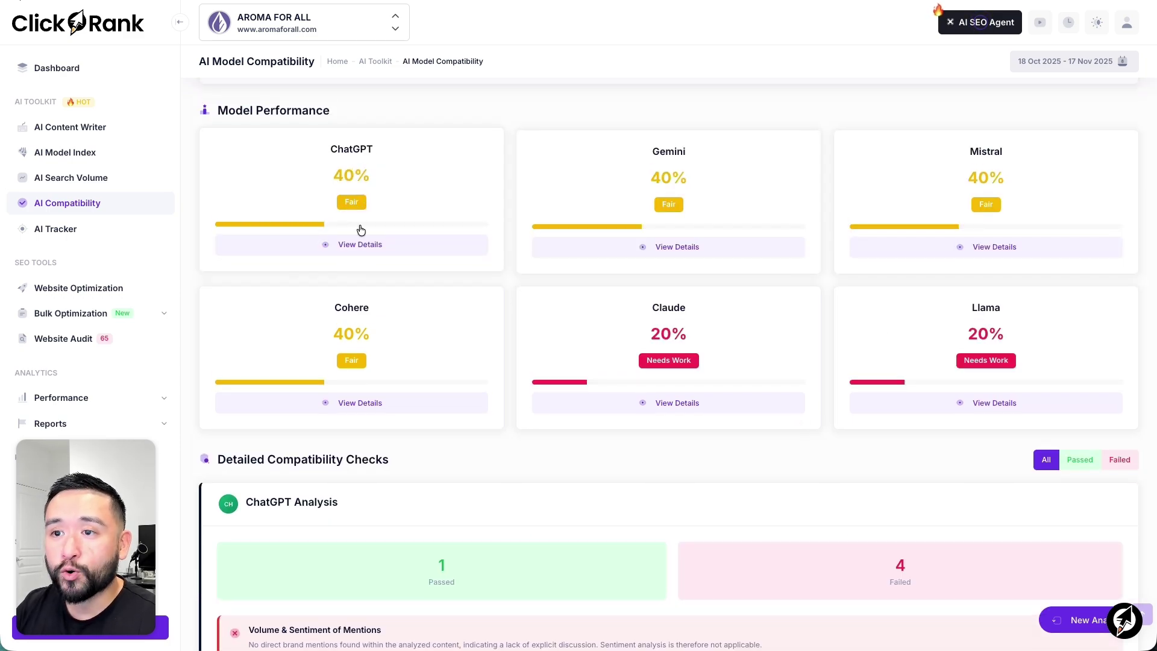
# - Review ChatGPT's detailed compatibility checks and highlight the brand mentions explanation
pyautogui.click(368, 246)
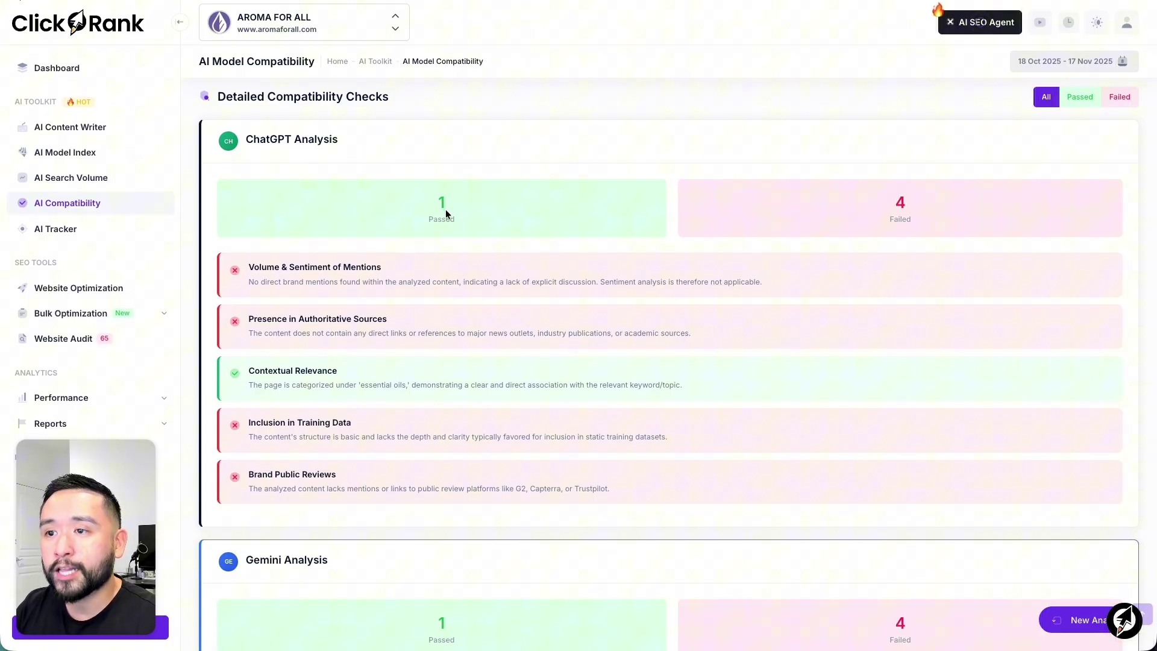
pyautogui.scroll(-1, 852, 221)
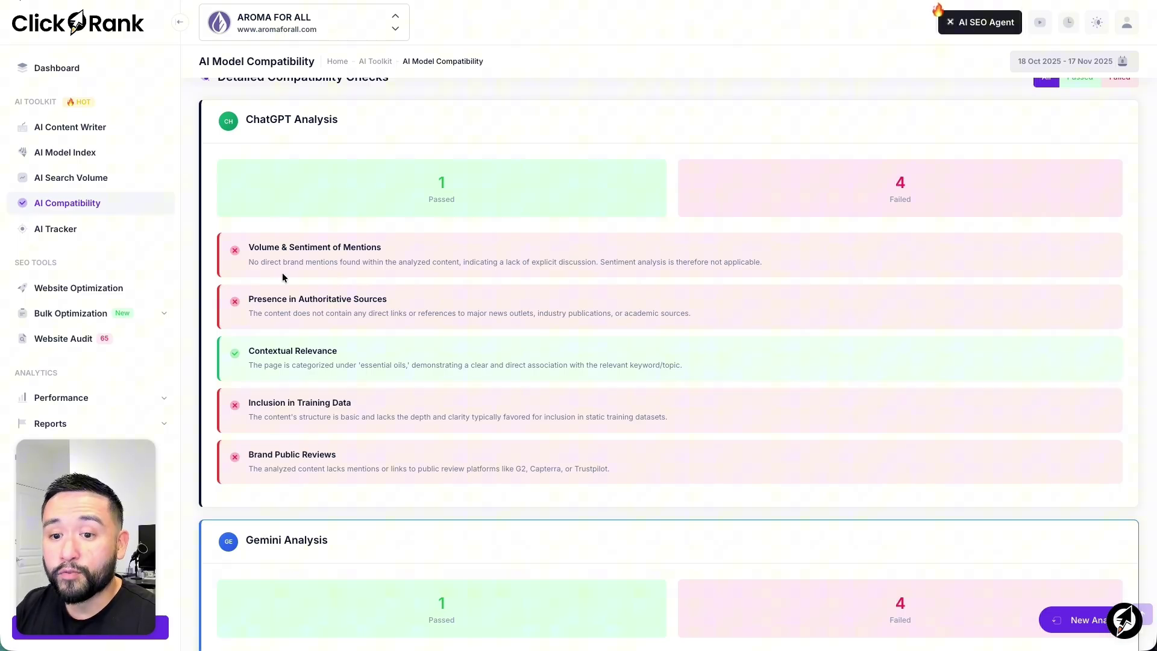
pyautogui.moveTo(249, 262)
pyautogui.mouseDown()
pyautogui.moveTo(465, 263)
pyautogui.moveTo(272, 298)
pyautogui.moveTo(383, 314)
pyautogui.moveTo(590, 313)
pyautogui.mouseUp()
pyautogui.scroll(-4, 375, 360)
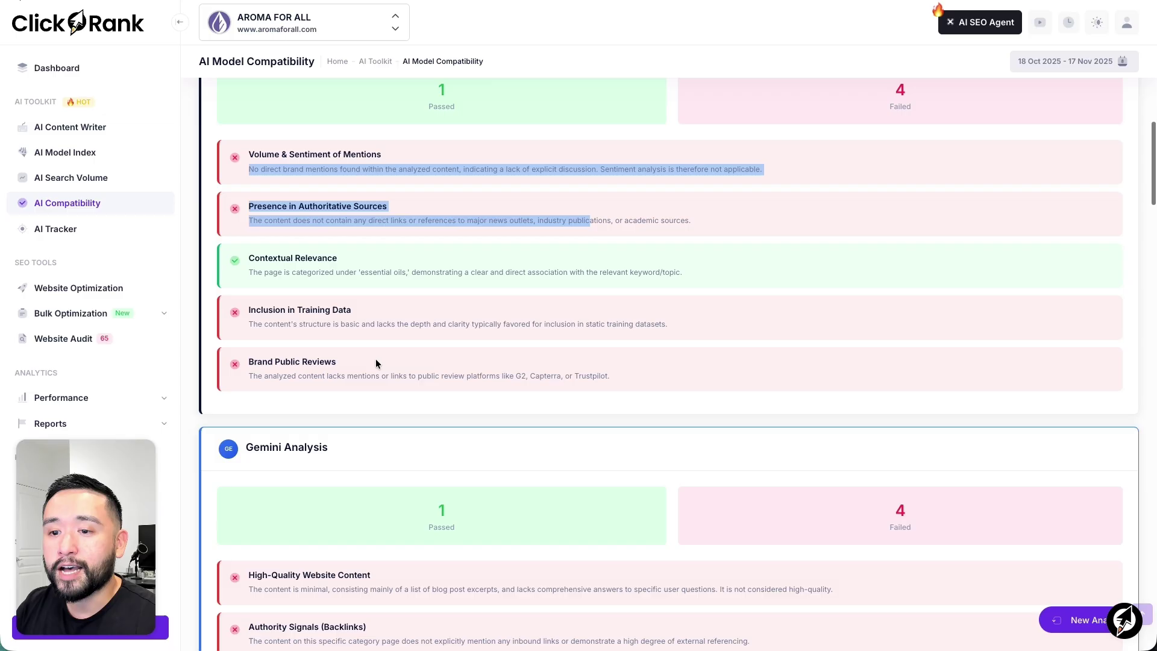
pyautogui.scroll(-4, 376, 359)
pyautogui.scroll(-2, 375, 357)
pyautogui.scroll(-2, 376, 357)
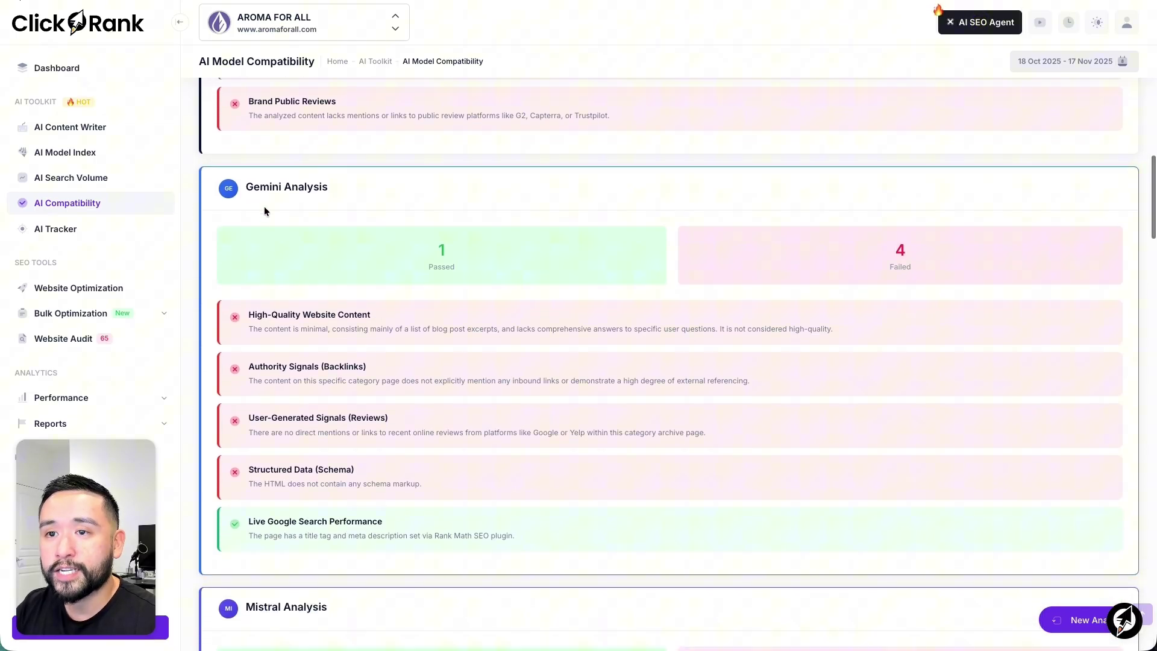
pyautogui.scroll(-3, 378, 237)
pyautogui.scroll(-3, 369, 245)
pyautogui.scroll(-3, 359, 322)
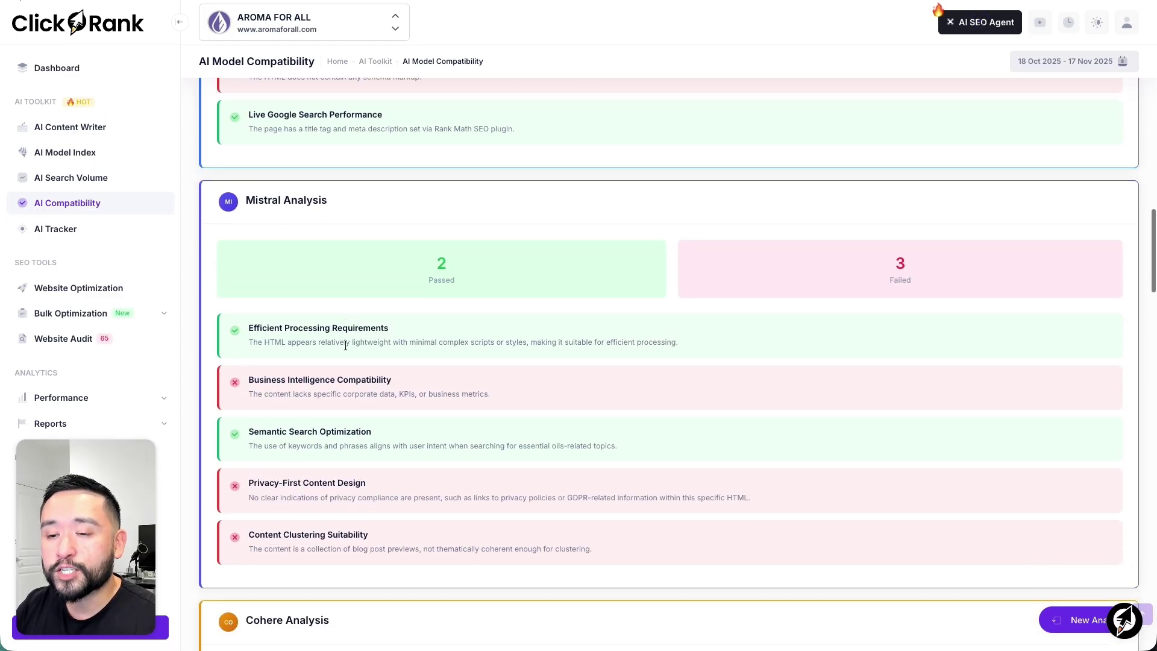
pyautogui.scroll(-3, 353, 335)
pyautogui.scroll(-3, 346, 349)
pyautogui.scroll(-5, 346, 349)
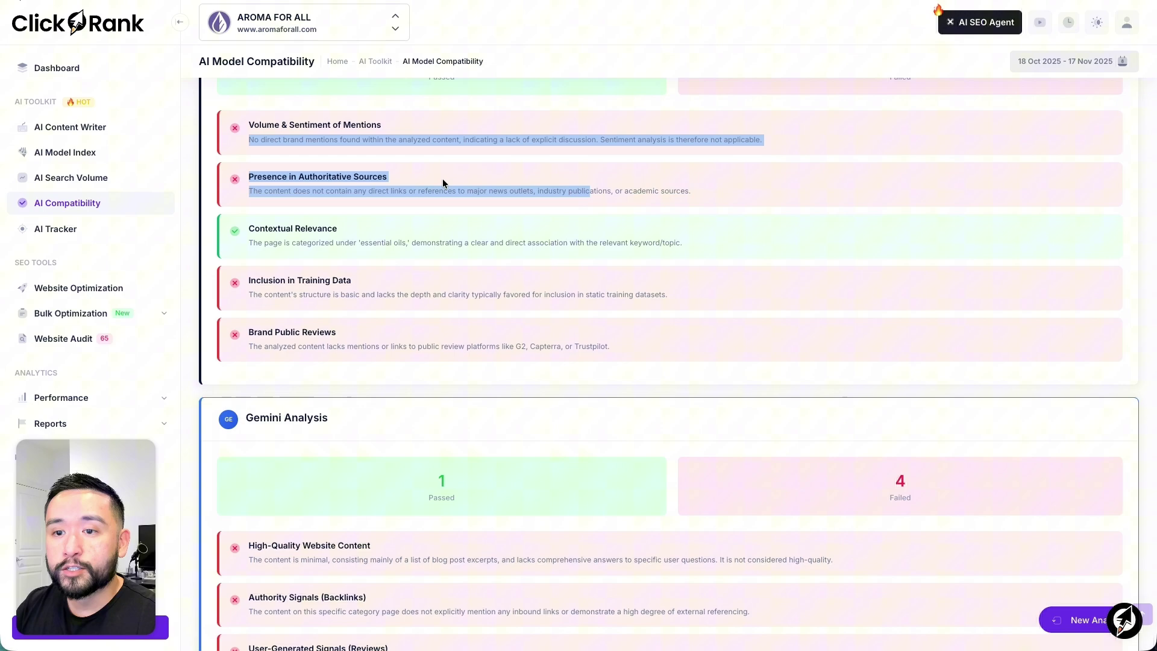
pyautogui.scroll(2, 442, 179)
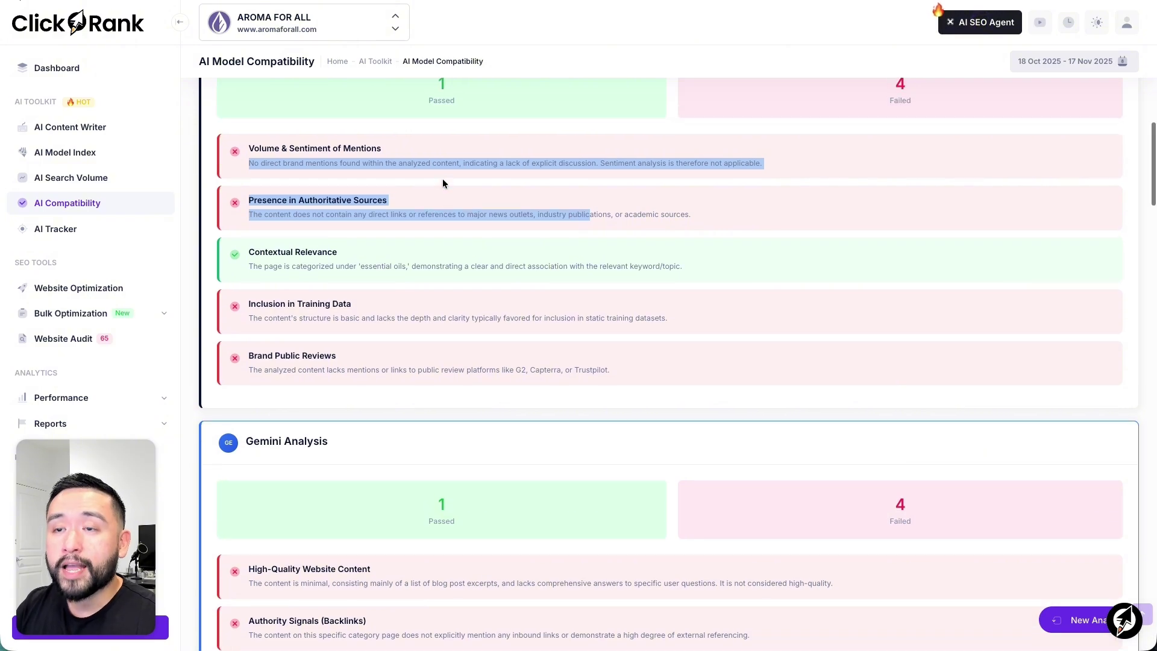
pyautogui.scroll(2, 443, 178)
pyautogui.scroll(2, 442, 178)
pyautogui.scroll(3, 442, 178)
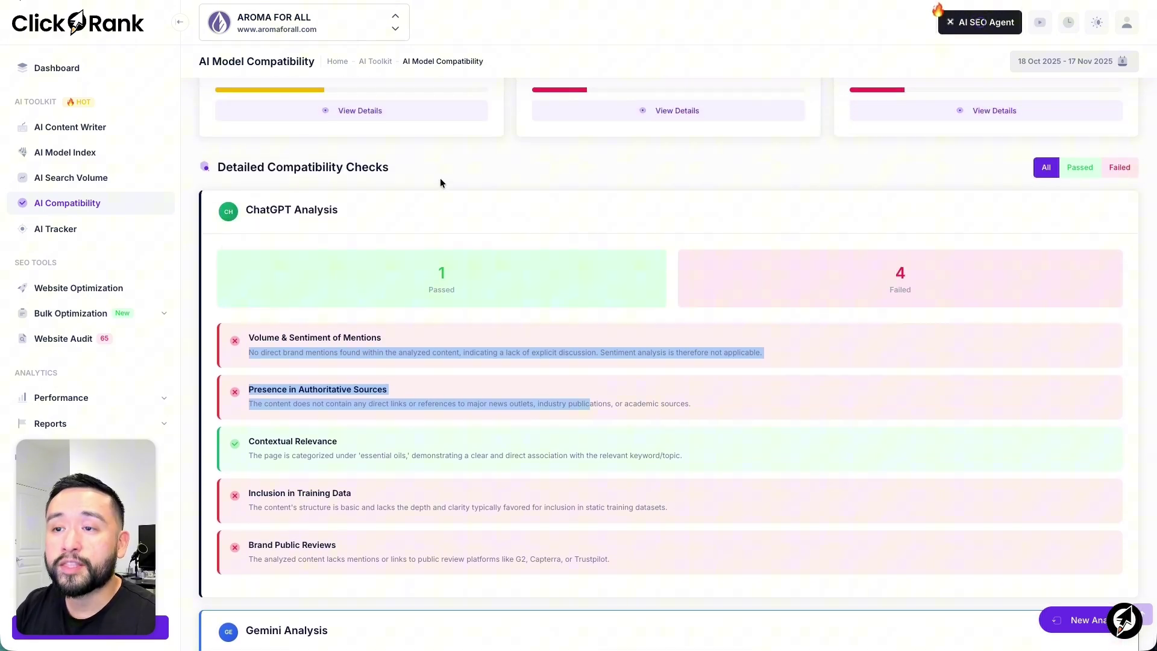
pyautogui.scroll(3, 443, 178)
pyautogui.scroll(3, 442, 184)
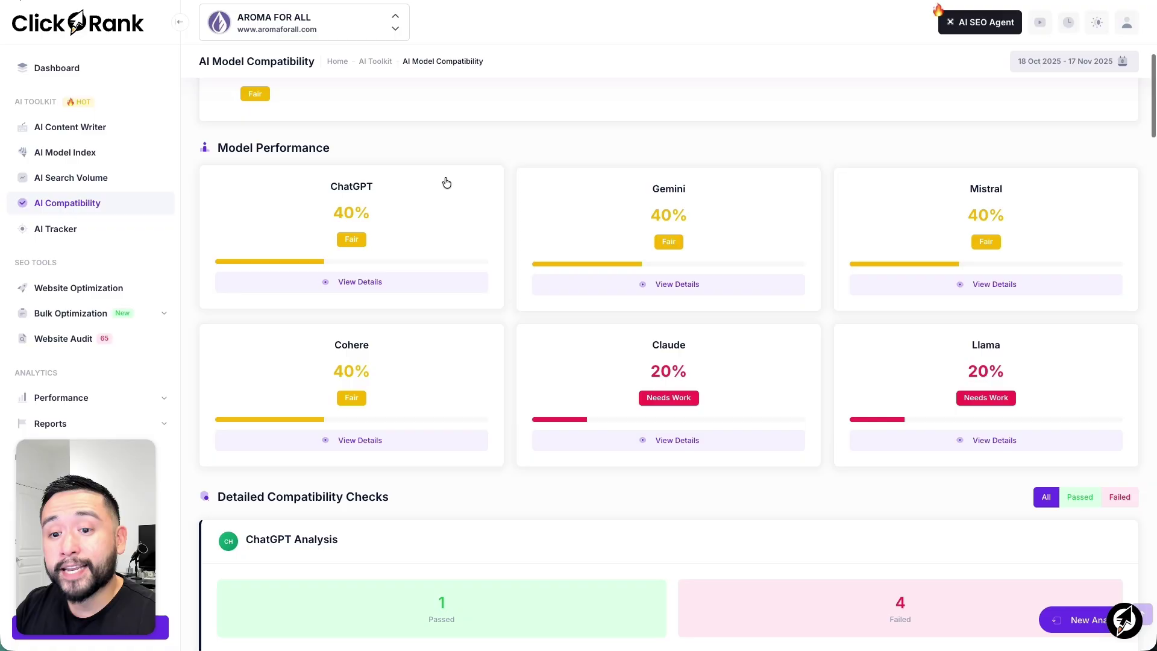
pyautogui.scroll(2, 443, 180)
pyautogui.scroll(2, 445, 177)
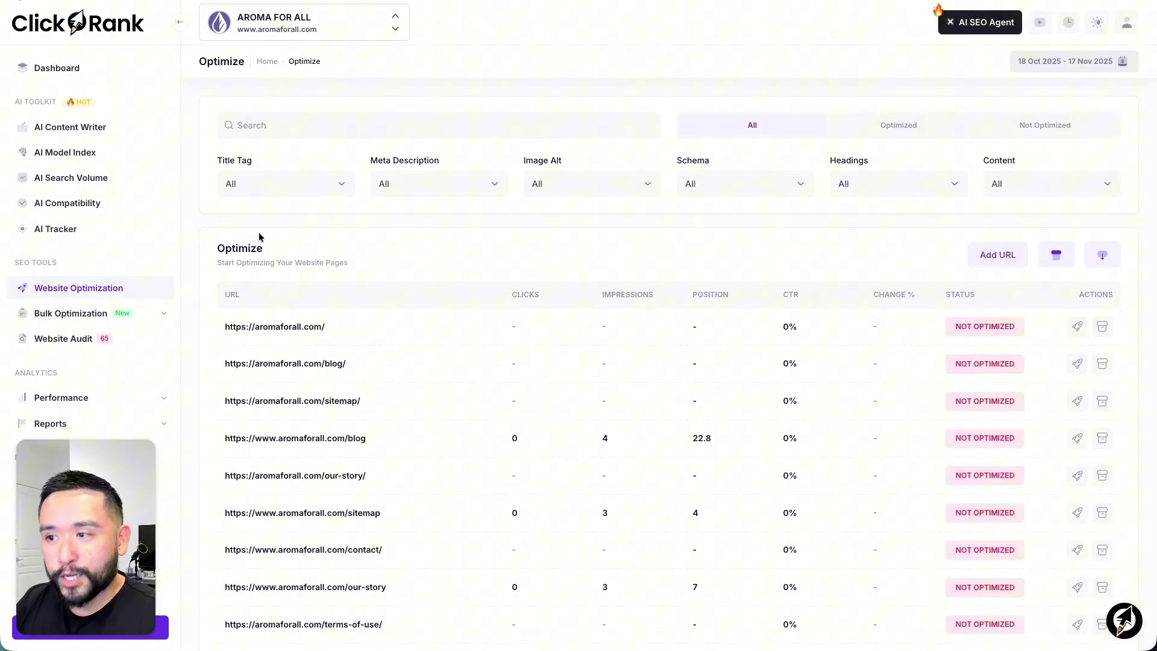
pyautogui.scroll(-3, 335, 197)
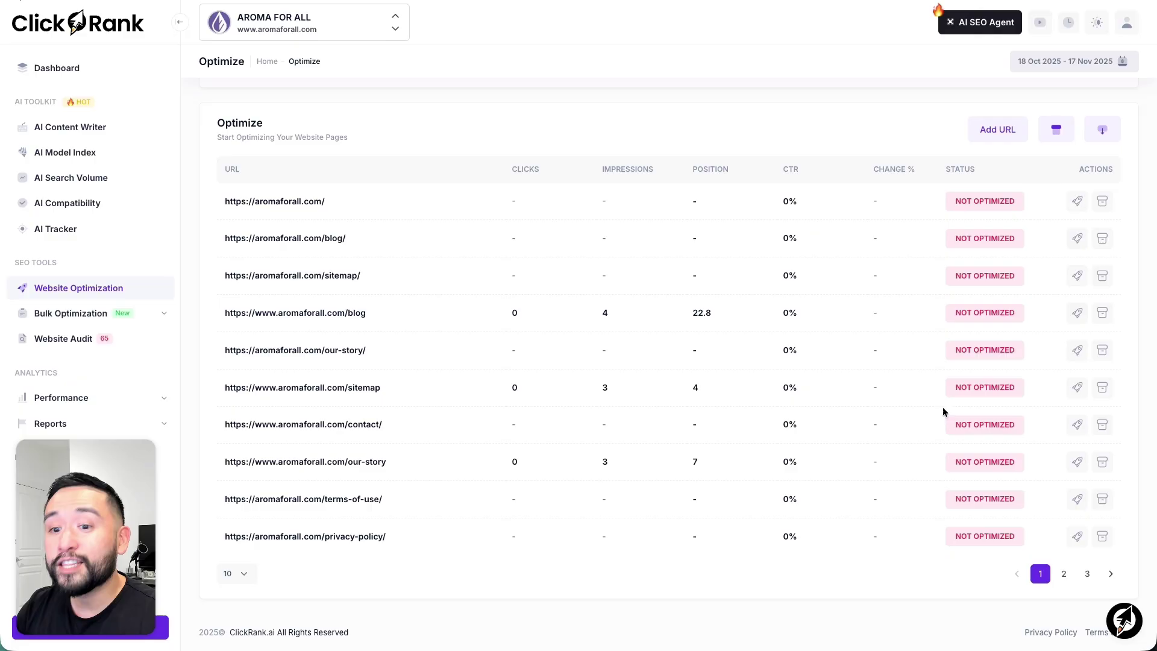
# - Show page 2 of the site URL optimization table
pyautogui.click(1064, 573)
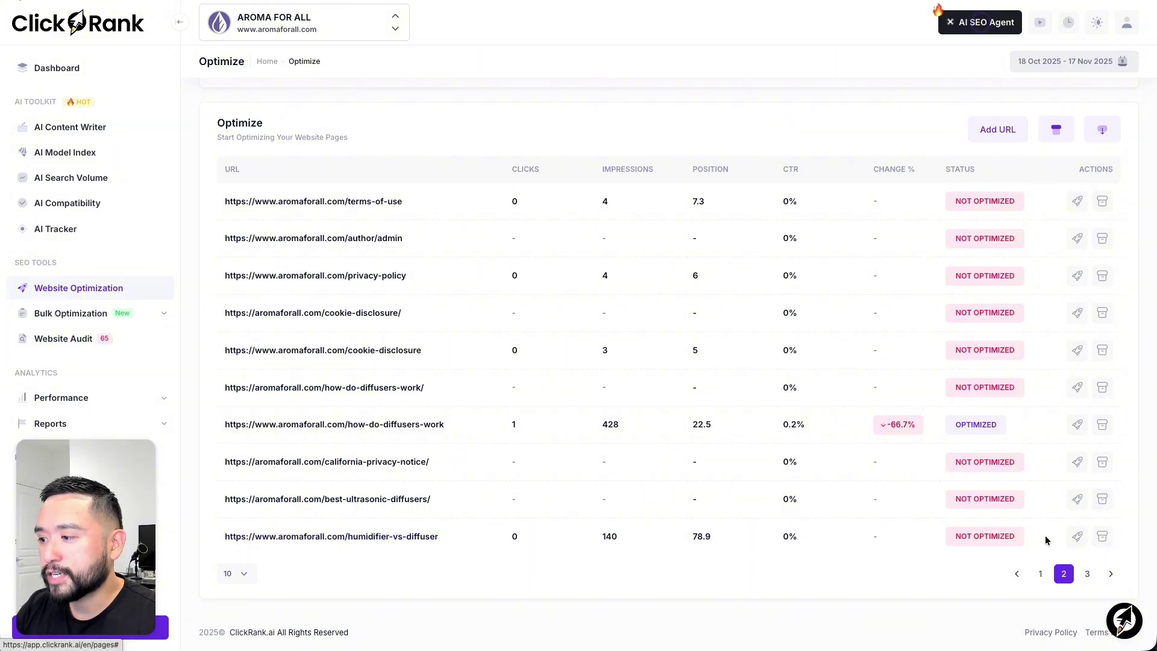
# - Optimize humidifier-vs-diffuser, browsing Description, Image Alt and Schema before returning to Title Tag
pyautogui.click(1078, 539)
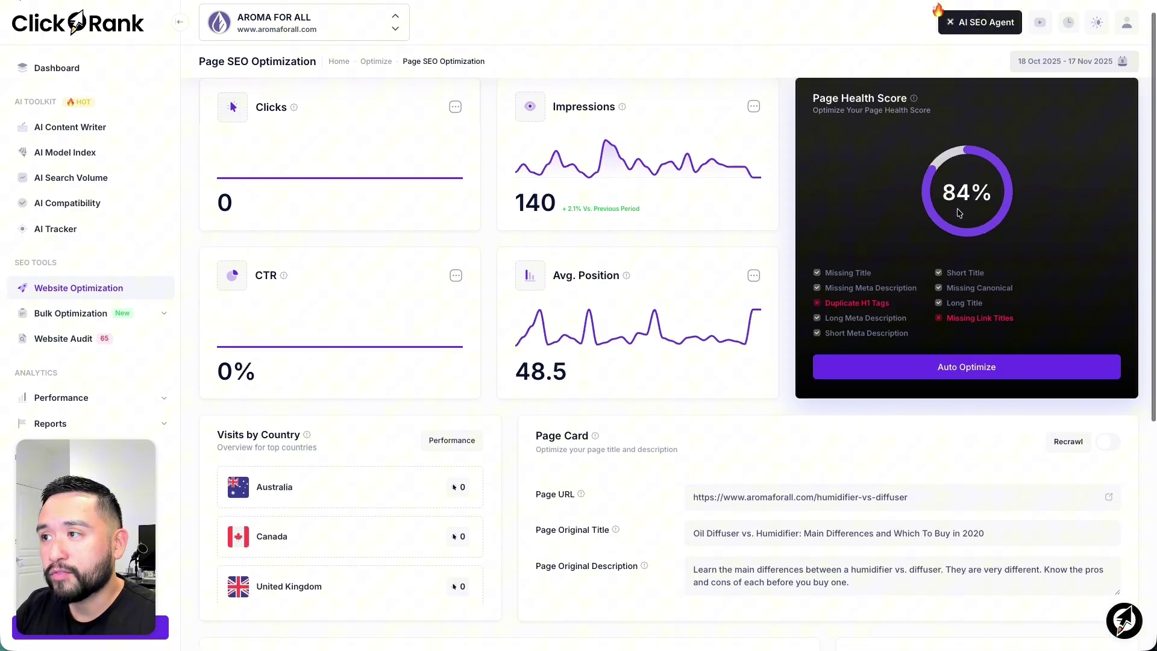
pyautogui.scroll(-5, 962, 210)
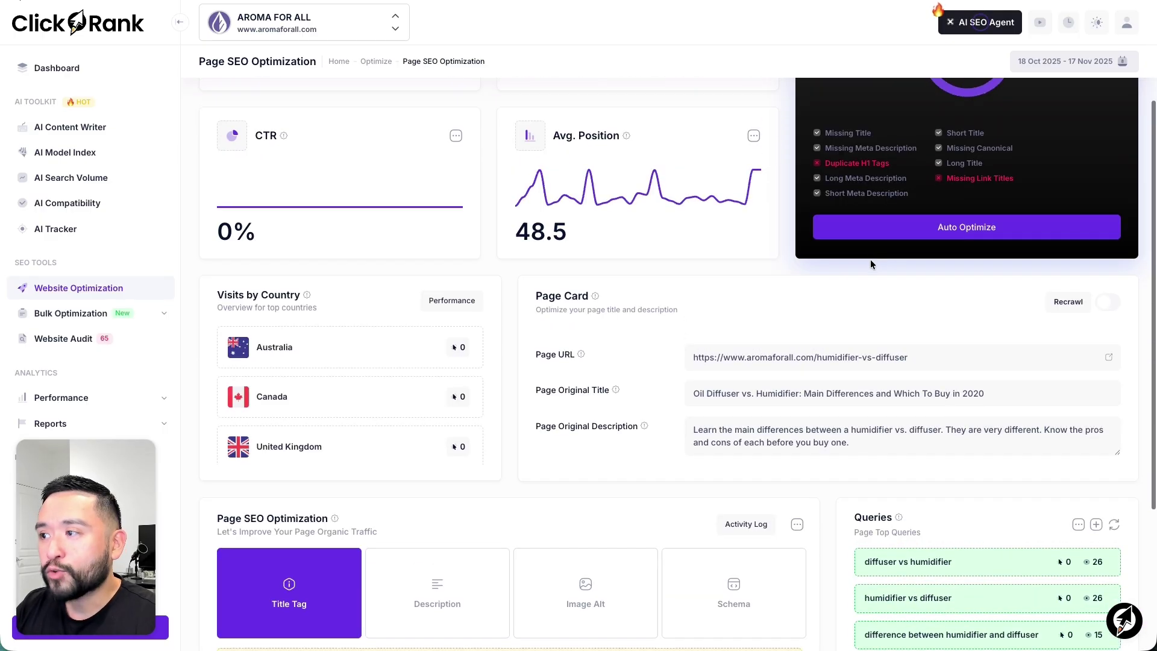
pyautogui.scroll(2, 960, 235)
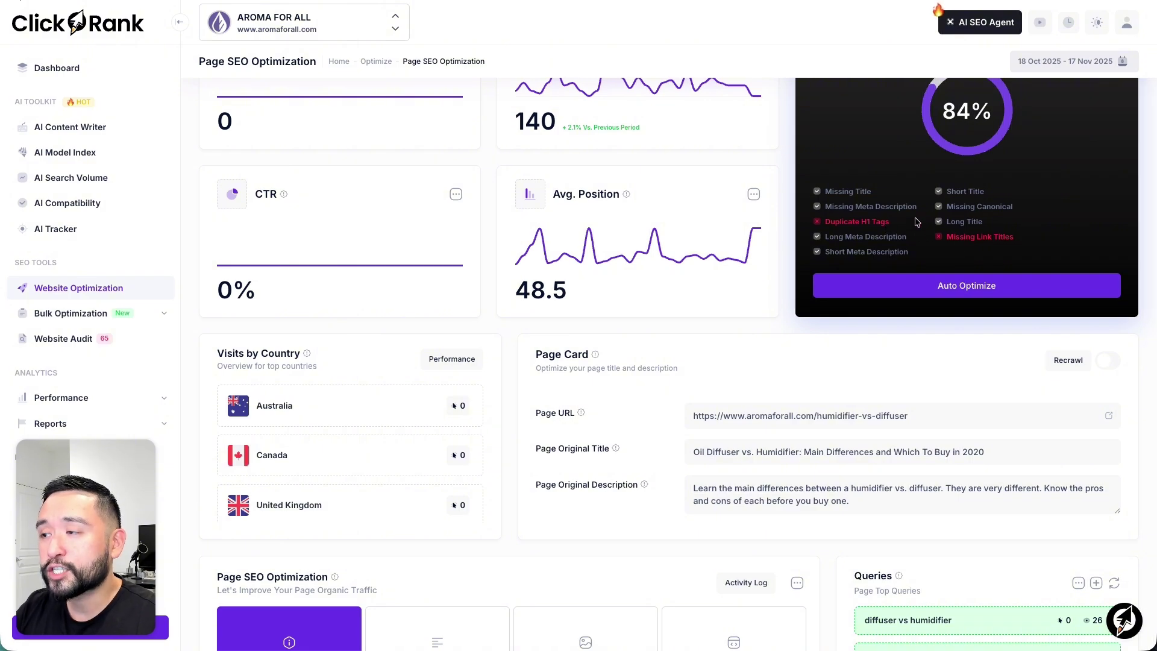
pyautogui.scroll(-3, 363, 453)
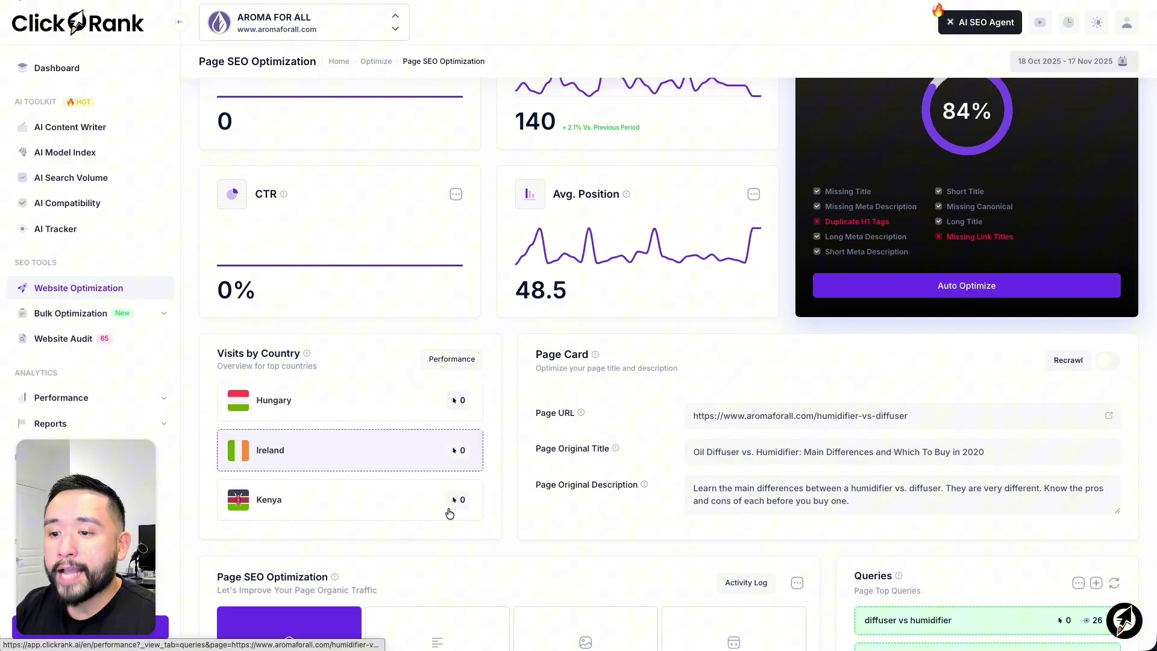
pyautogui.scroll(-2, 506, 515)
pyautogui.scroll(-3, 515, 516)
pyautogui.scroll(-1, 515, 515)
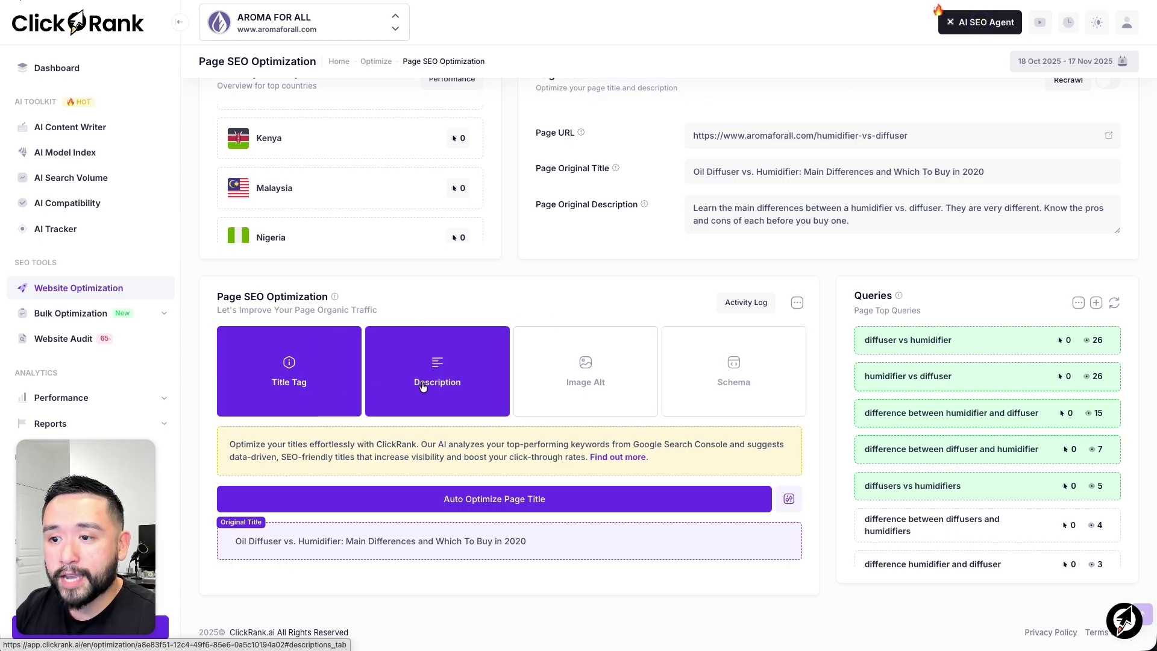
pyautogui.click(423, 387)
pyautogui.click(588, 378)
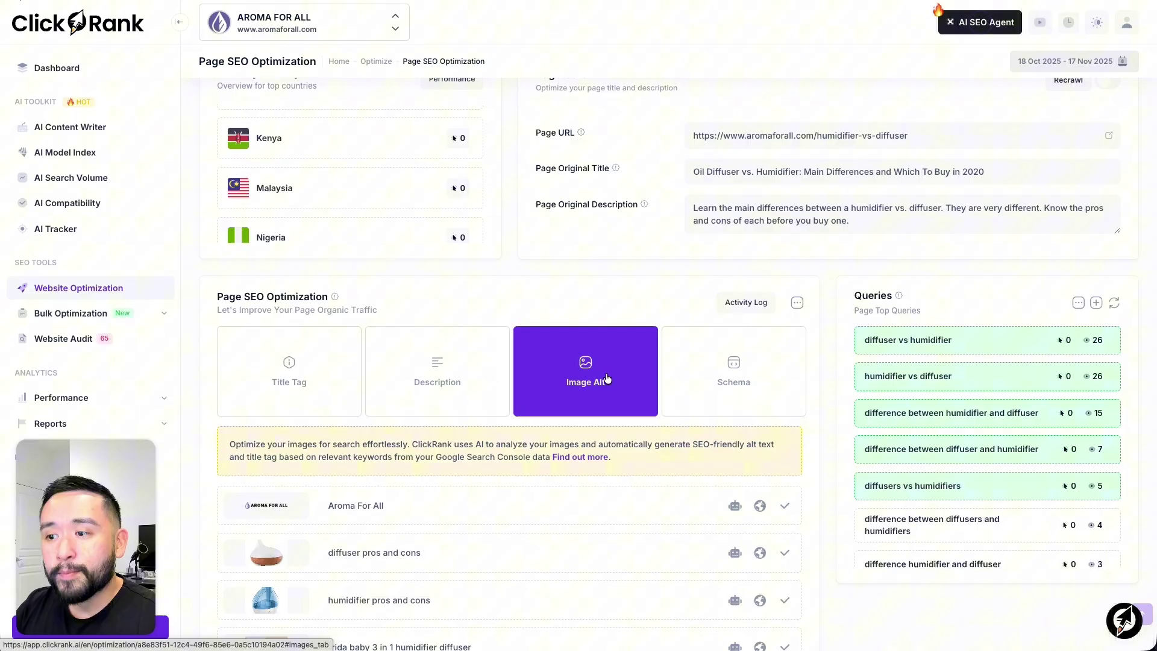
pyautogui.click(720, 378)
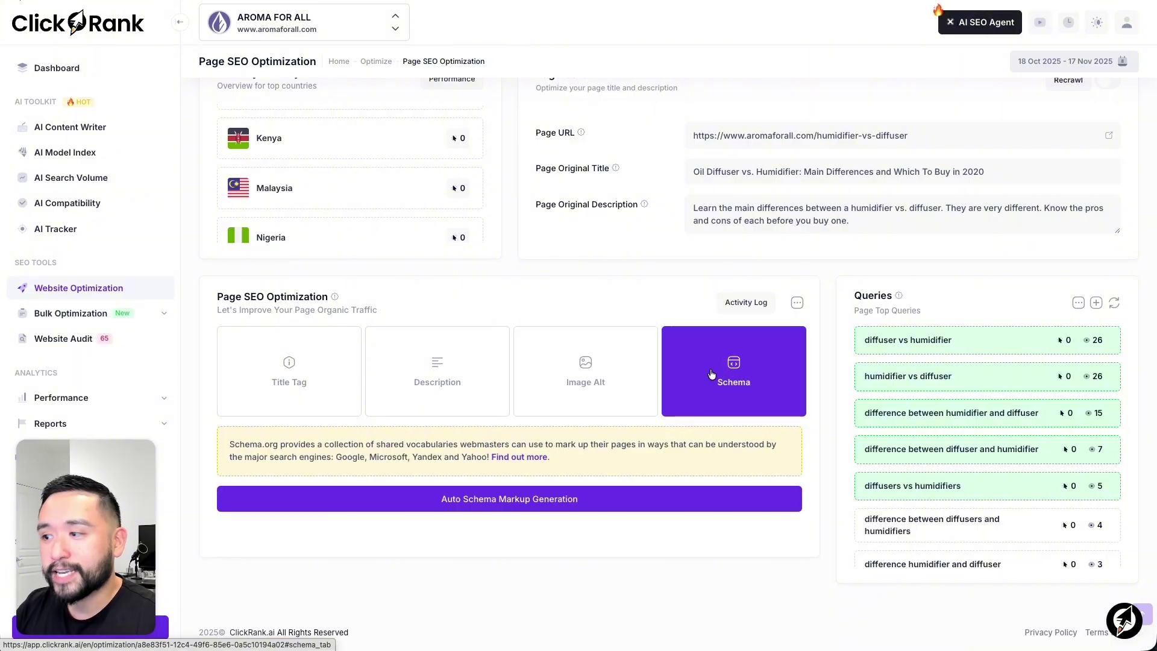
pyautogui.click(307, 403)
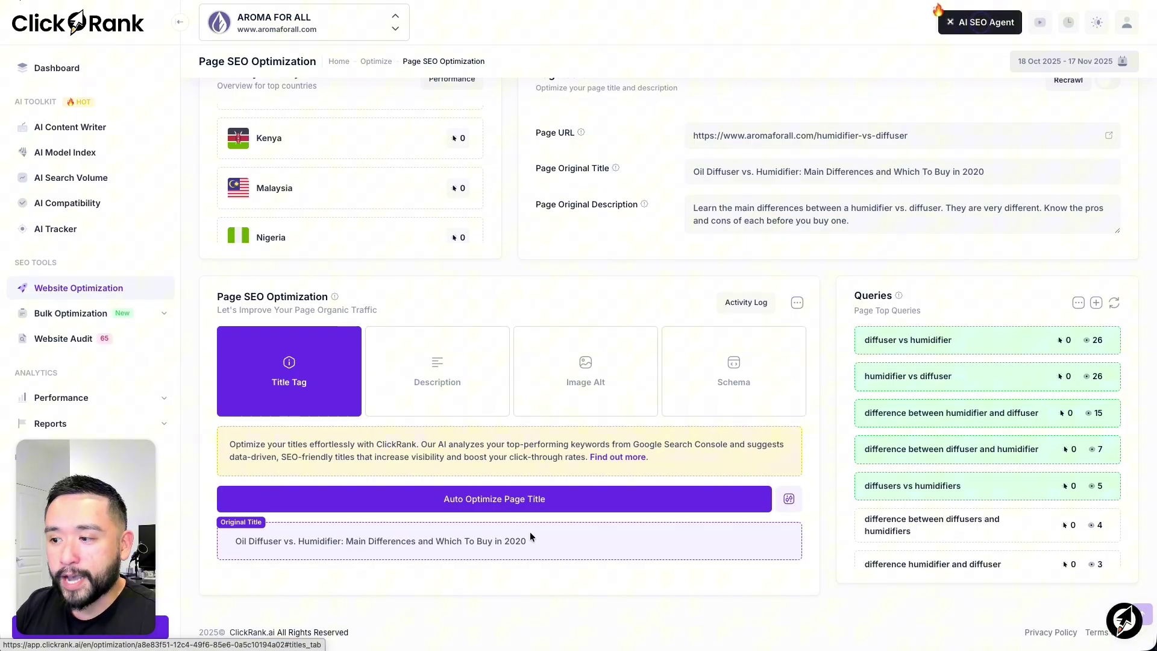
# - Generate AI title suggestions and apply 'Oil Diffuser vs Humidifier Comparison: Which to Buy in 2025'
pyautogui.click(482, 504)
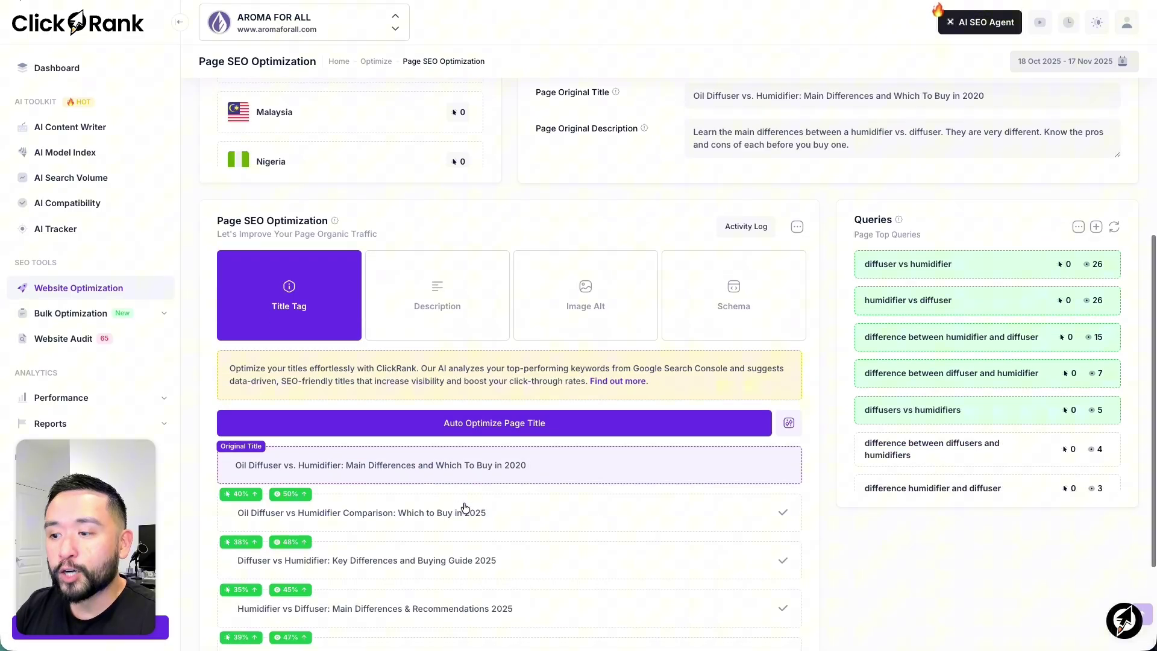
pyautogui.scroll(-3, 482, 502)
pyautogui.scroll(-2, 465, 434)
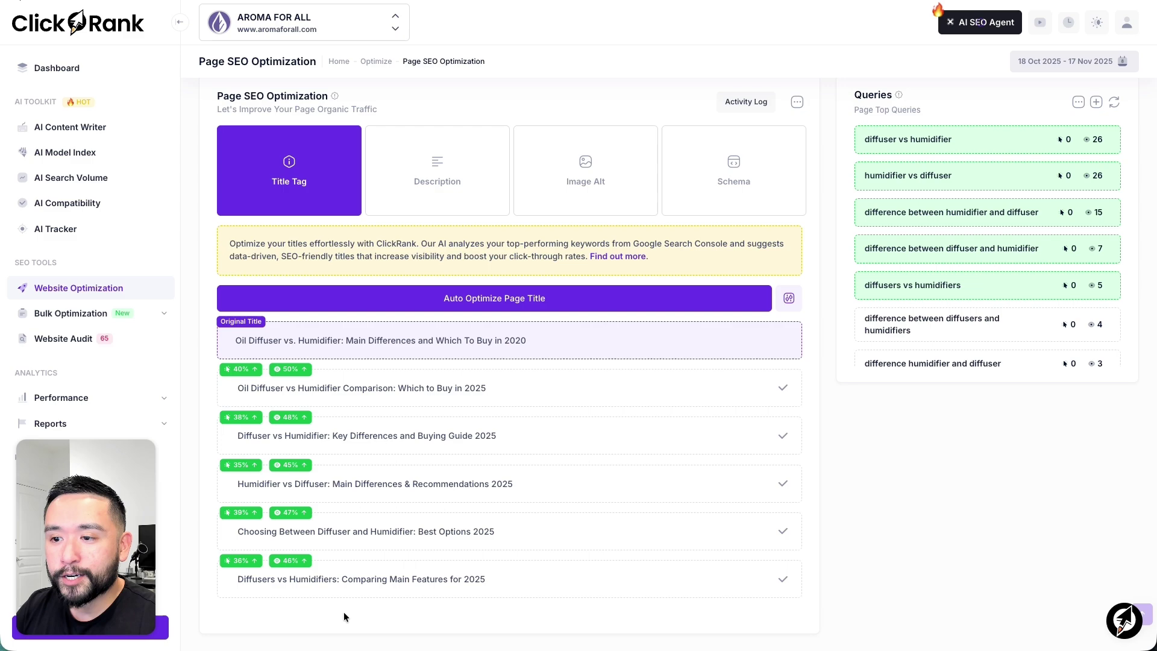
pyautogui.click(786, 393)
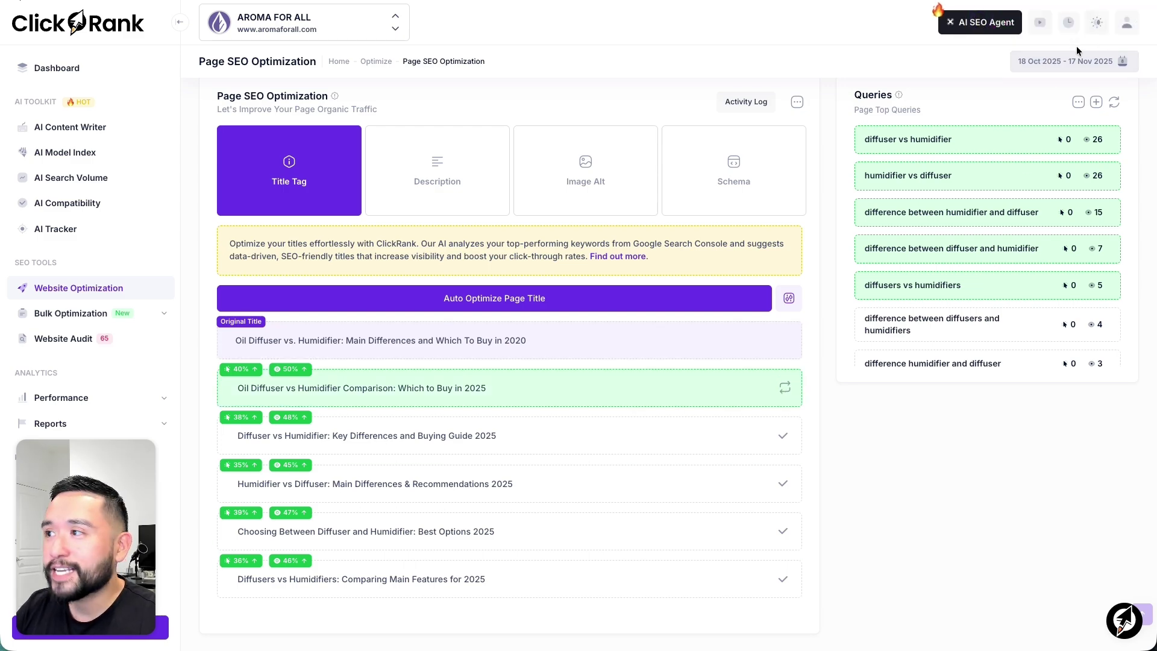
pyautogui.scroll(4, 905, 272)
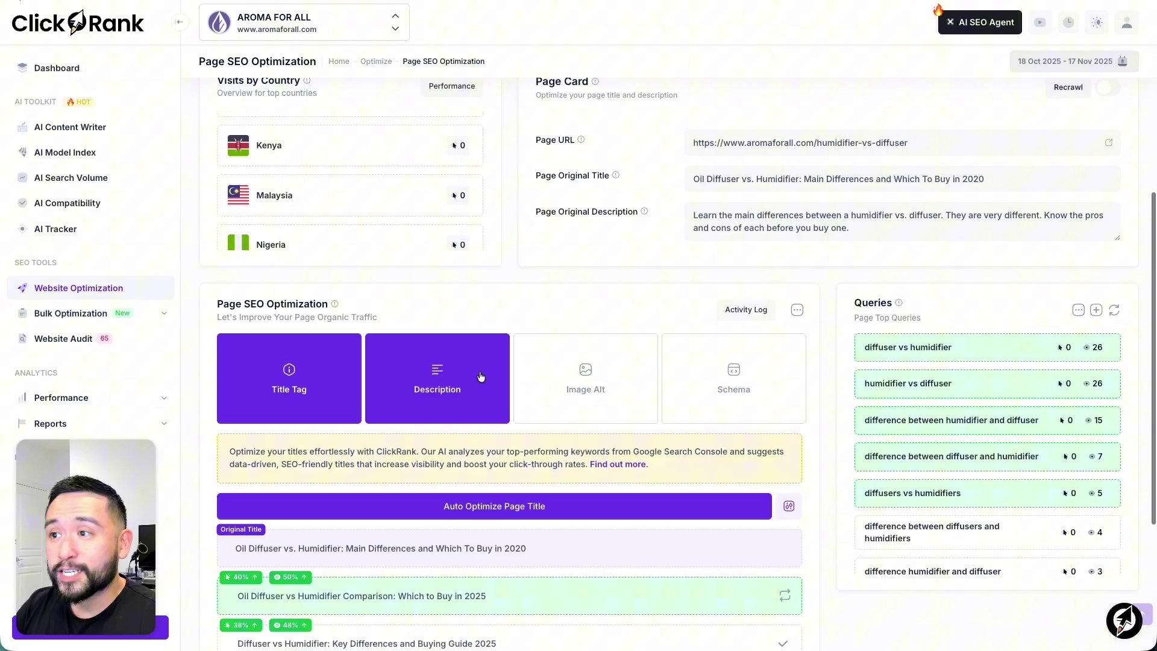
pyautogui.scroll(2, 859, 271)
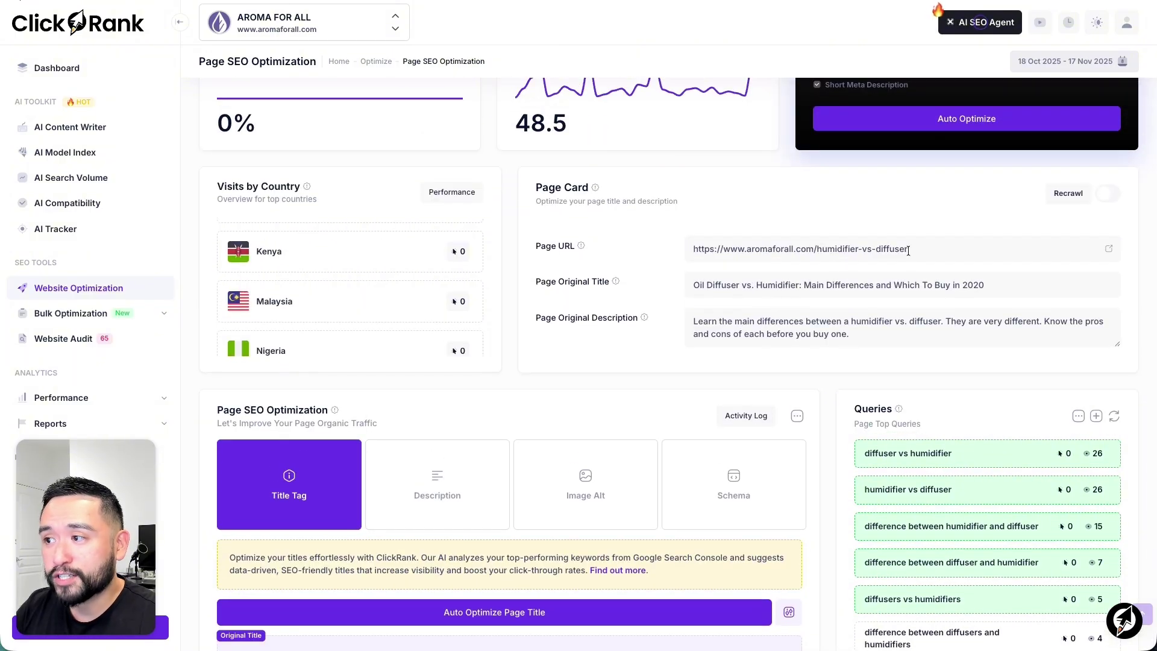
pyautogui.scroll(-2, 909, 249)
pyautogui.scroll(-2, 769, 271)
pyautogui.scroll(-1, 632, 361)
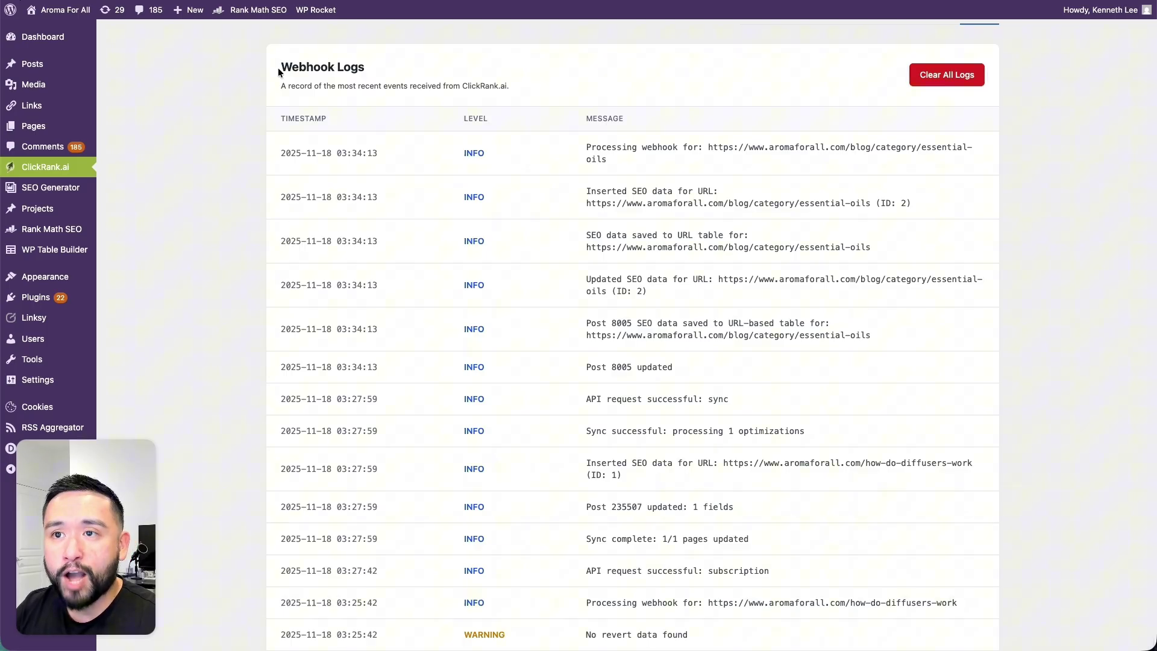
# - Highlight the Webhook Logs heading and the humidifier-vs-diffuser URL in the newest log entry
pyautogui.moveTo(279, 67); pyautogui.dragTo(362, 68)
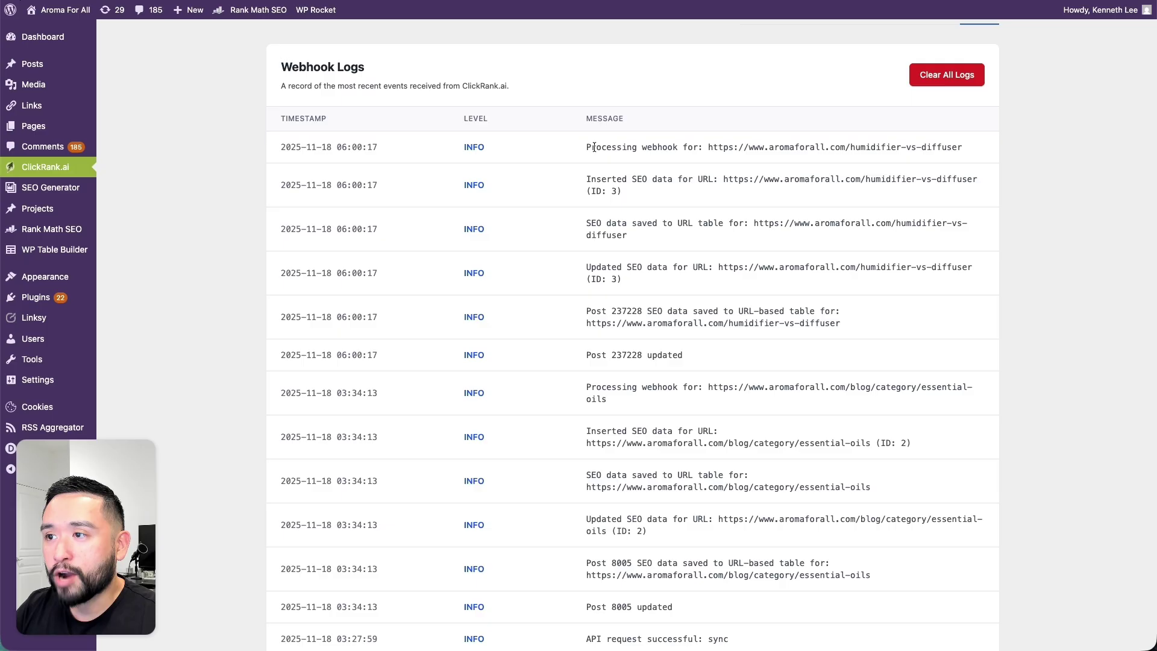
pyautogui.moveTo(594, 146); pyautogui.dragTo(936, 151)
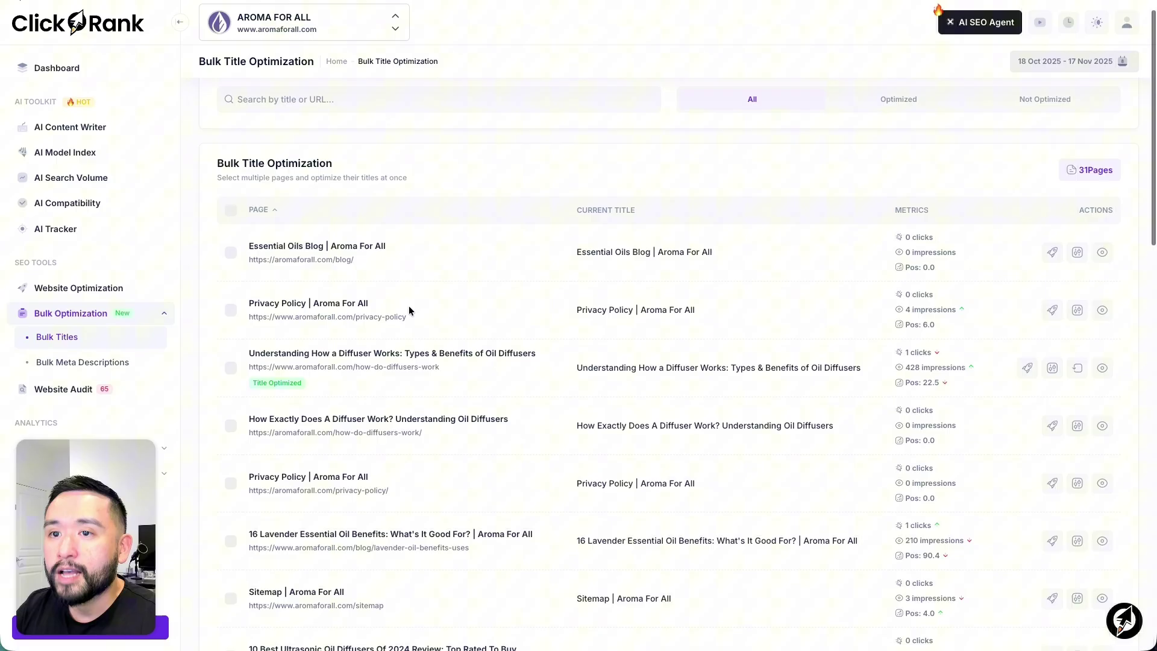
pyautogui.scroll(-2, 402, 309)
pyautogui.scroll(-3, 407, 307)
pyautogui.scroll(-1, 408, 308)
pyautogui.scroll(-2, 367, 311)
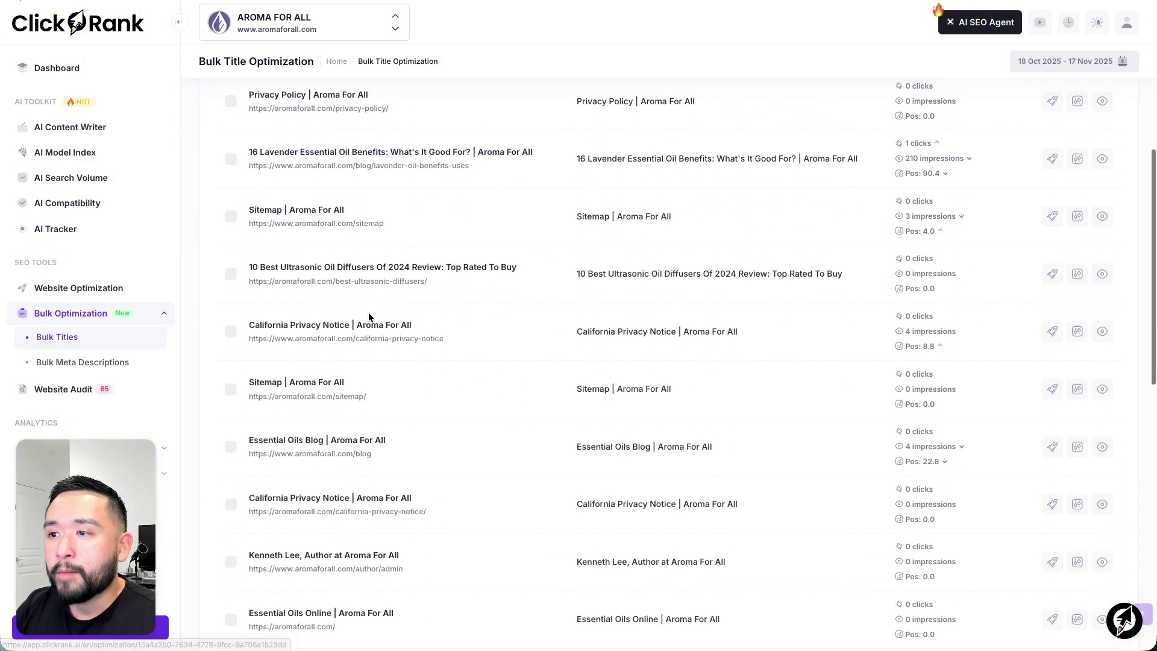
pyautogui.scroll(-1, 368, 312)
pyautogui.scroll(-1, 368, 312)
pyautogui.scroll(2, 368, 313)
pyautogui.scroll(3, 369, 313)
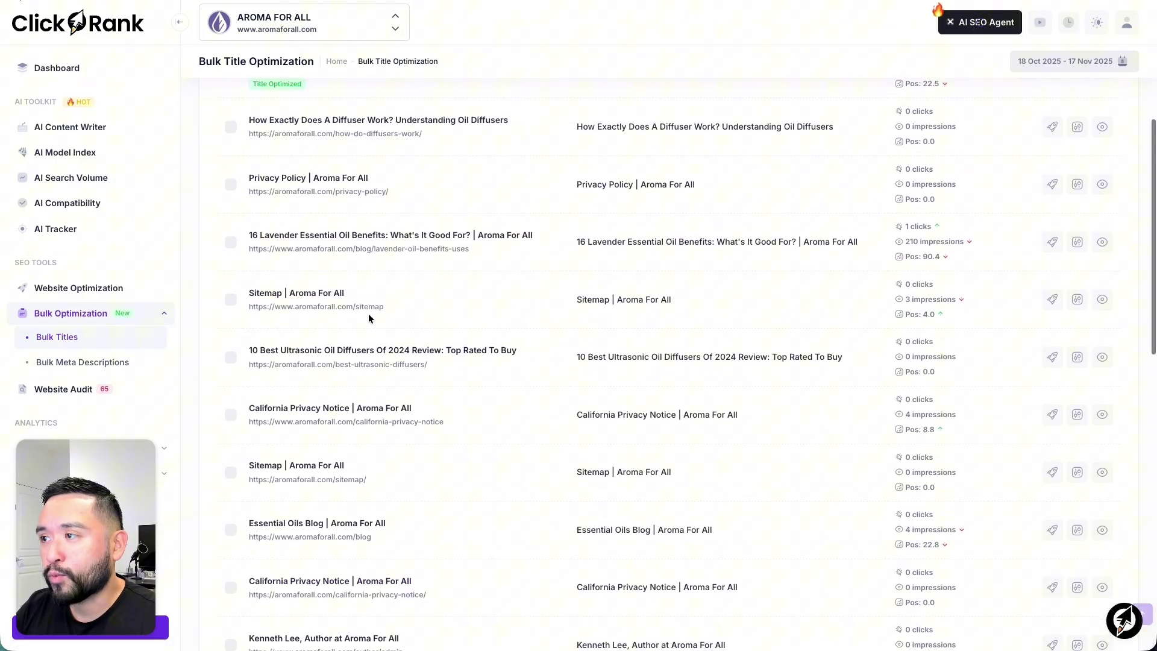
pyautogui.scroll(3, 367, 314)
# - Select the Essential Oils Blog and Privacy Policy pages, then select every page in the list
pyautogui.click(230, 226)
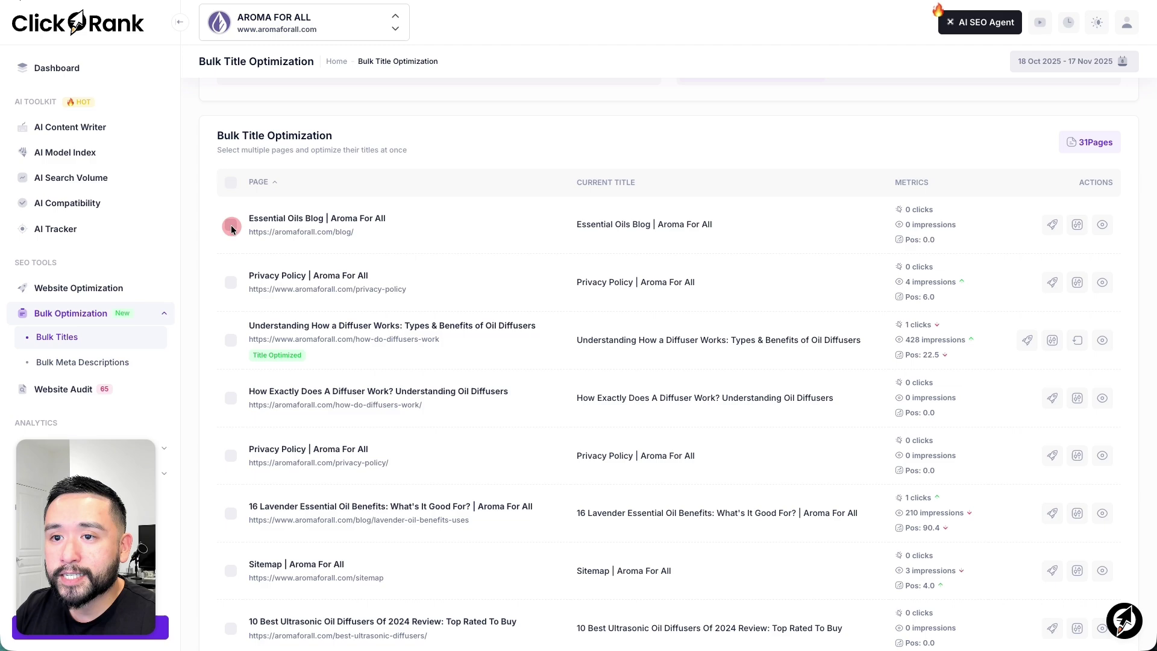
pyautogui.click(232, 283)
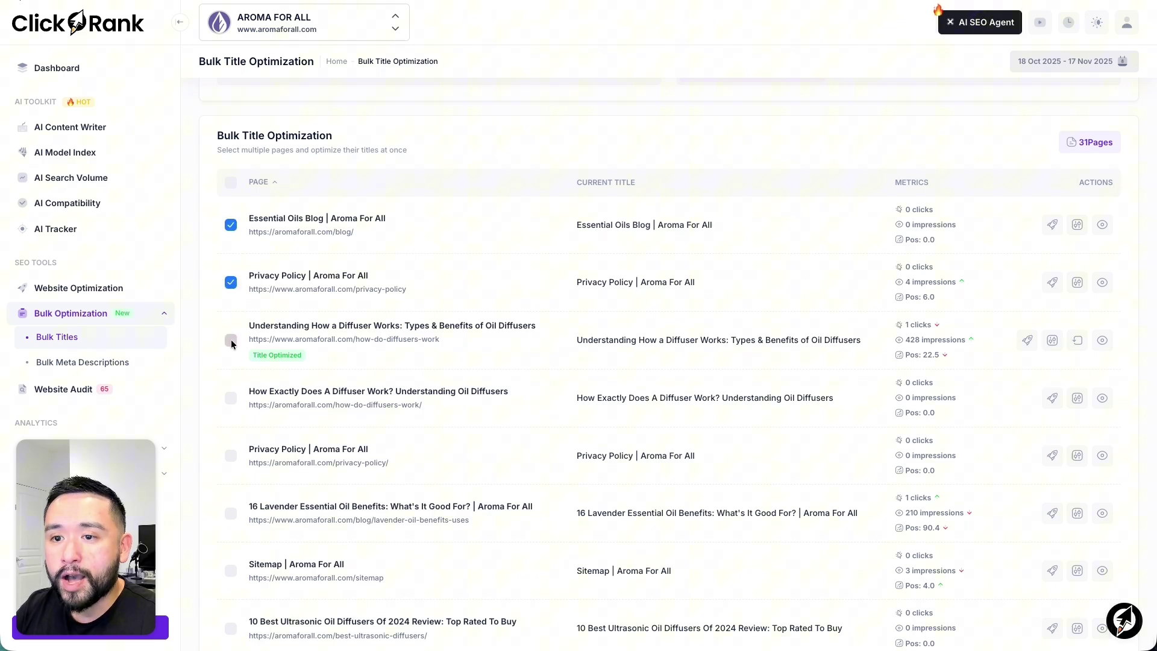
pyautogui.scroll(2, 231, 339)
pyautogui.click(230, 256)
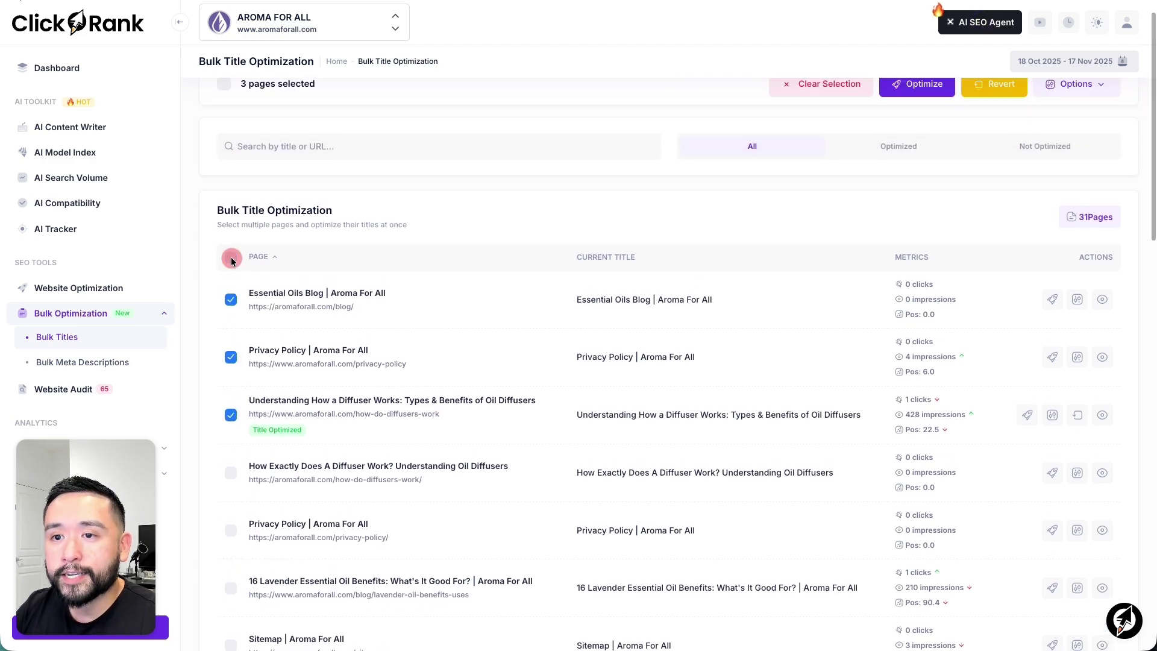
pyautogui.scroll(1, 236, 281)
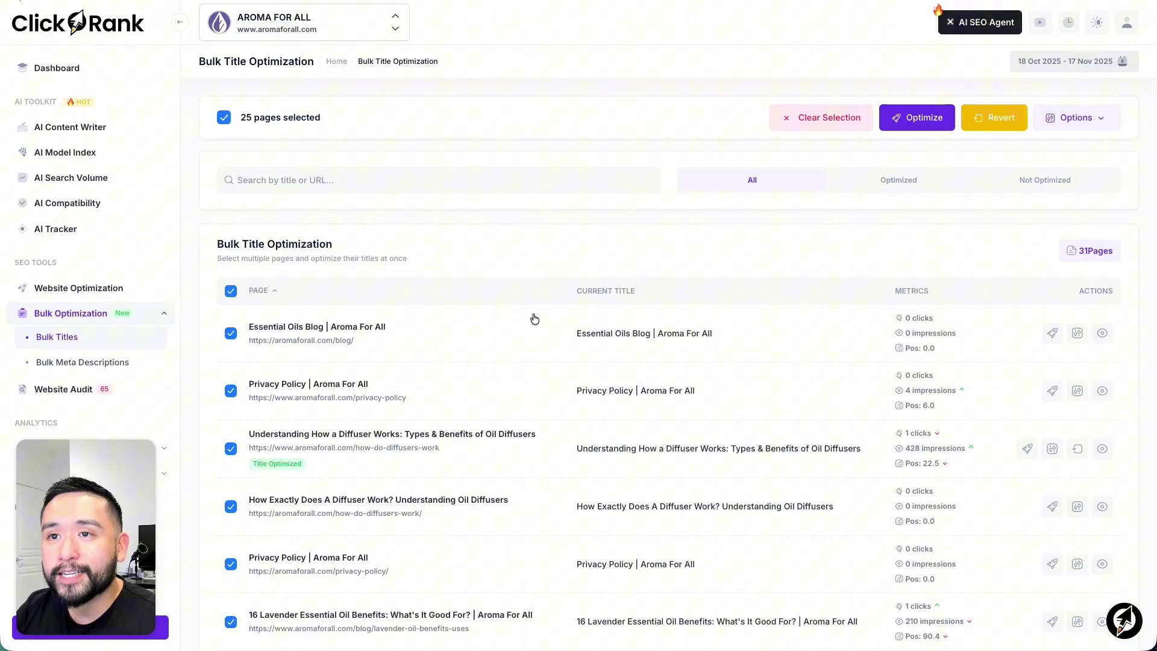
pyautogui.scroll(-3, 670, 286)
pyautogui.scroll(-2, 682, 355)
pyautogui.scroll(-3, 563, 442)
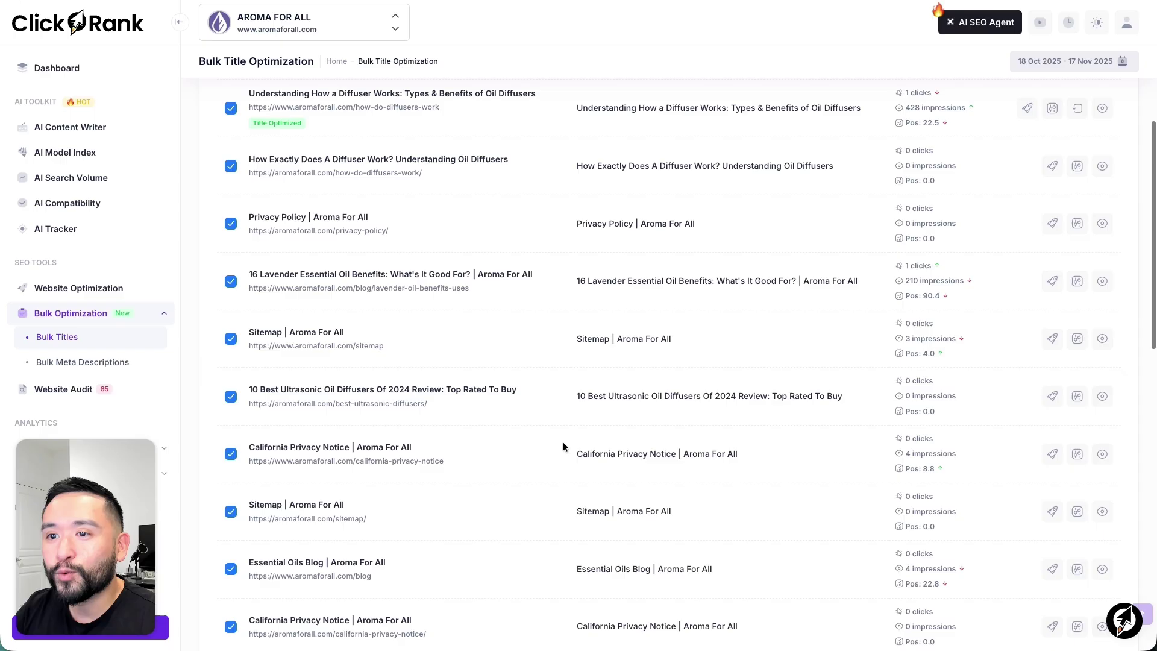
pyautogui.scroll(-3, 572, 442)
pyautogui.scroll(-3, 573, 442)
pyautogui.scroll(-2, 572, 443)
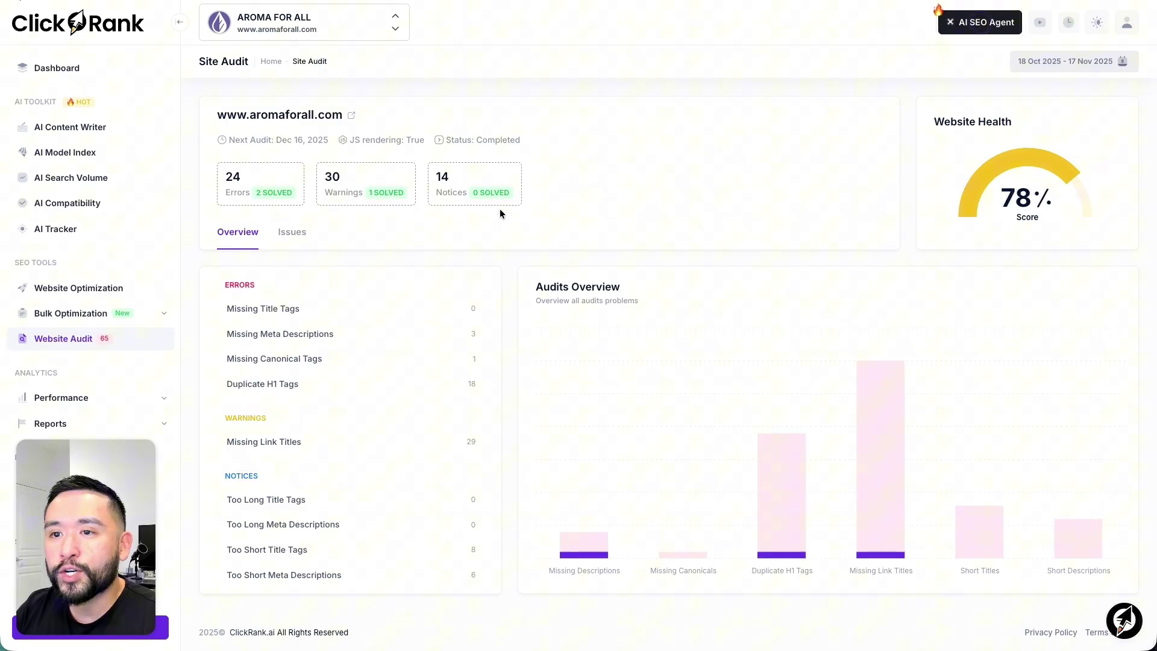
# - View the pages with missing link titles, then the pages missing meta descriptions
pyautogui.click(353, 441)
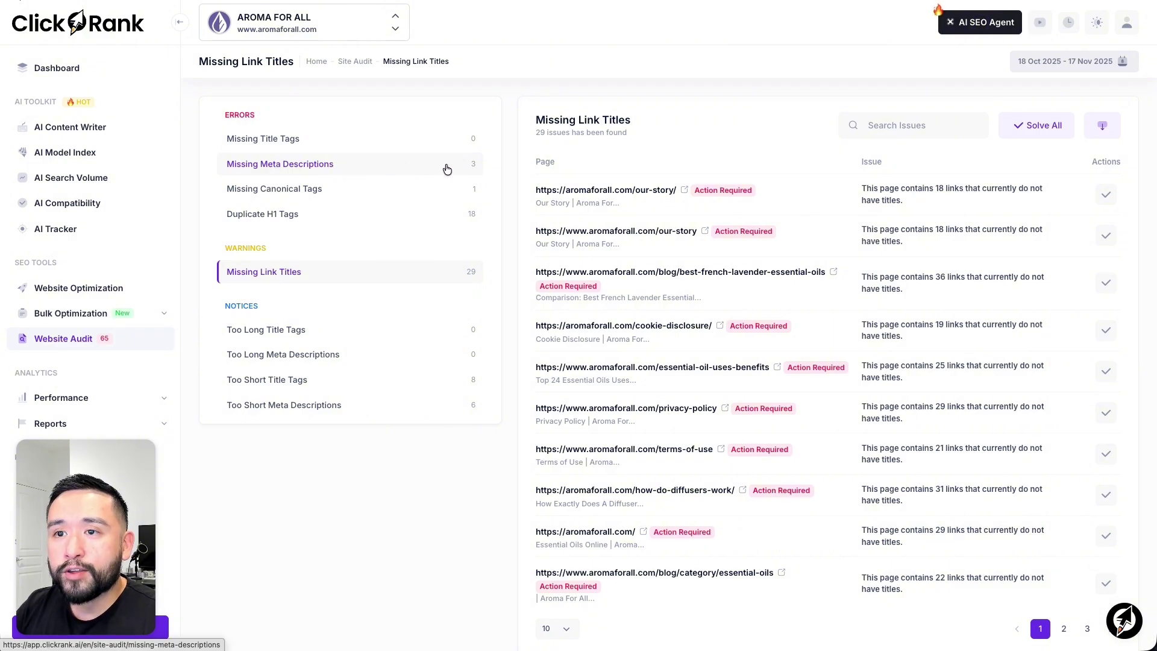
pyautogui.click(279, 165)
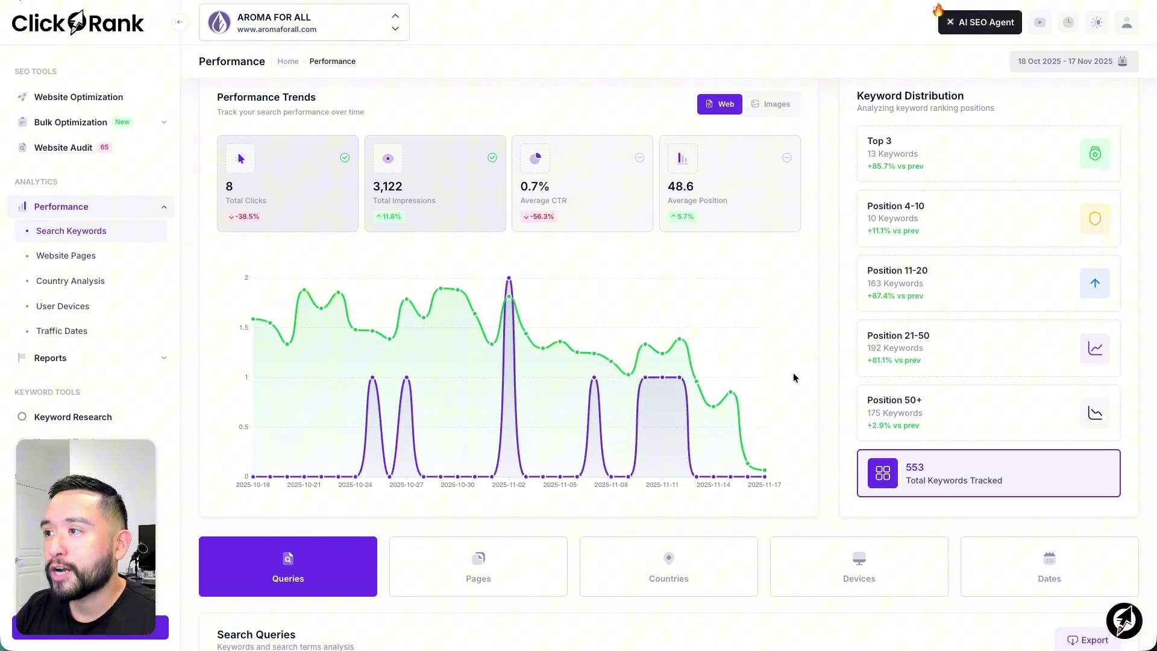
pyautogui.scroll(-3, 911, 297)
pyautogui.scroll(-3, 910, 298)
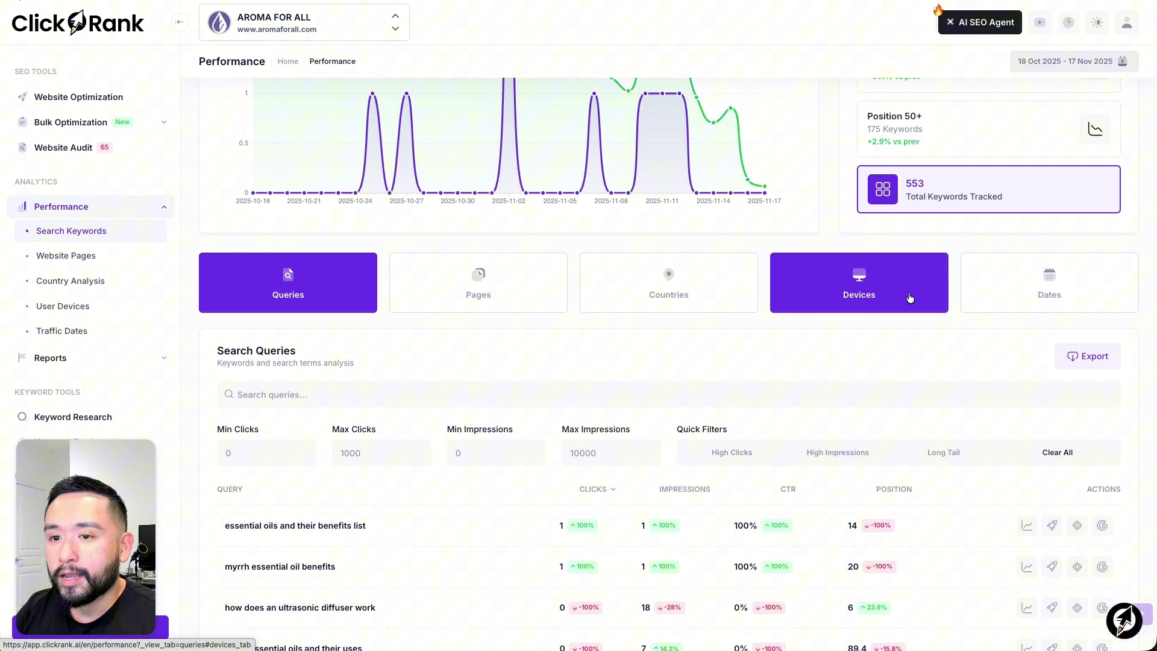
pyautogui.scroll(-3, 379, 374)
pyautogui.scroll(-3, 380, 374)
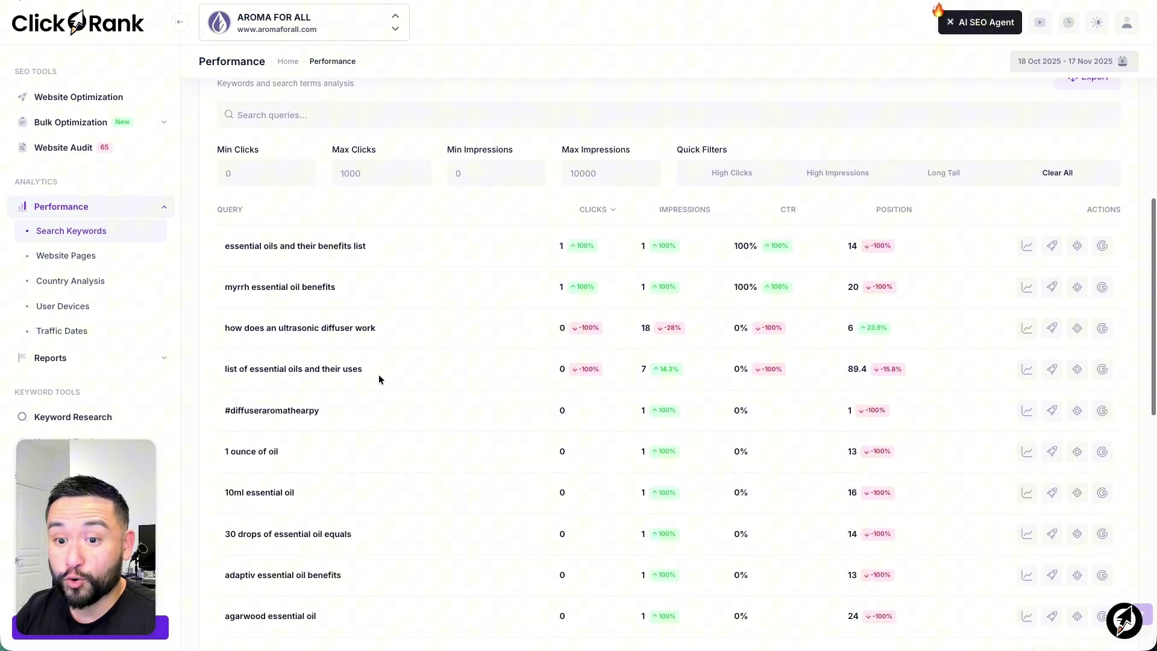
pyautogui.scroll(-1, 379, 374)
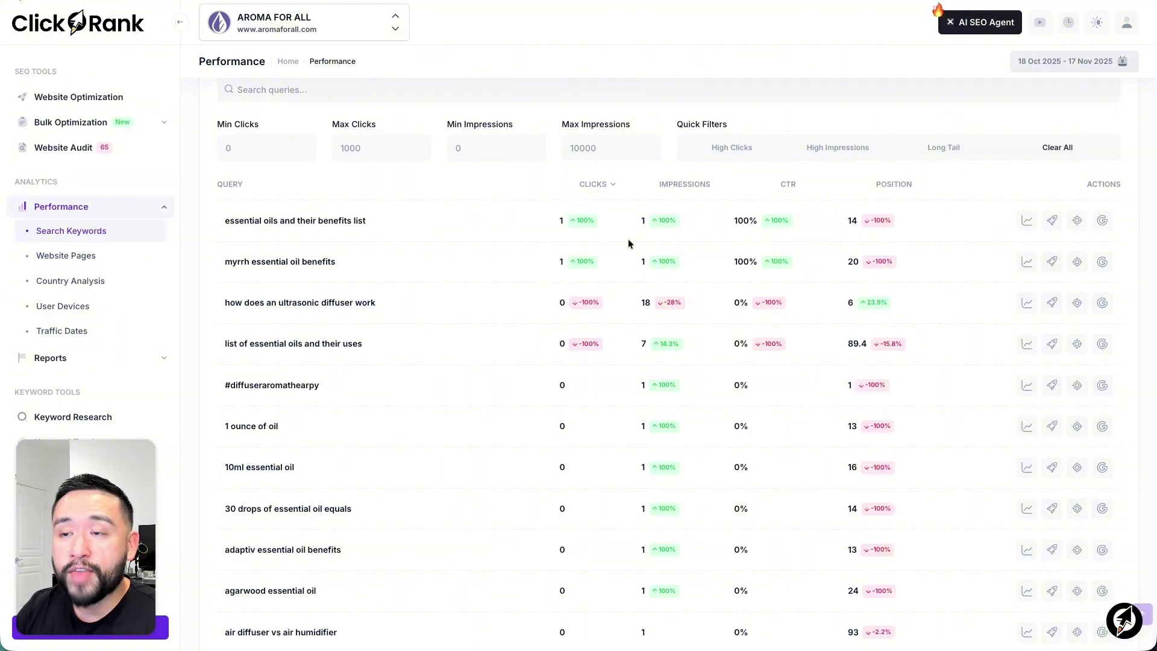
pyautogui.scroll(-3, 408, 254)
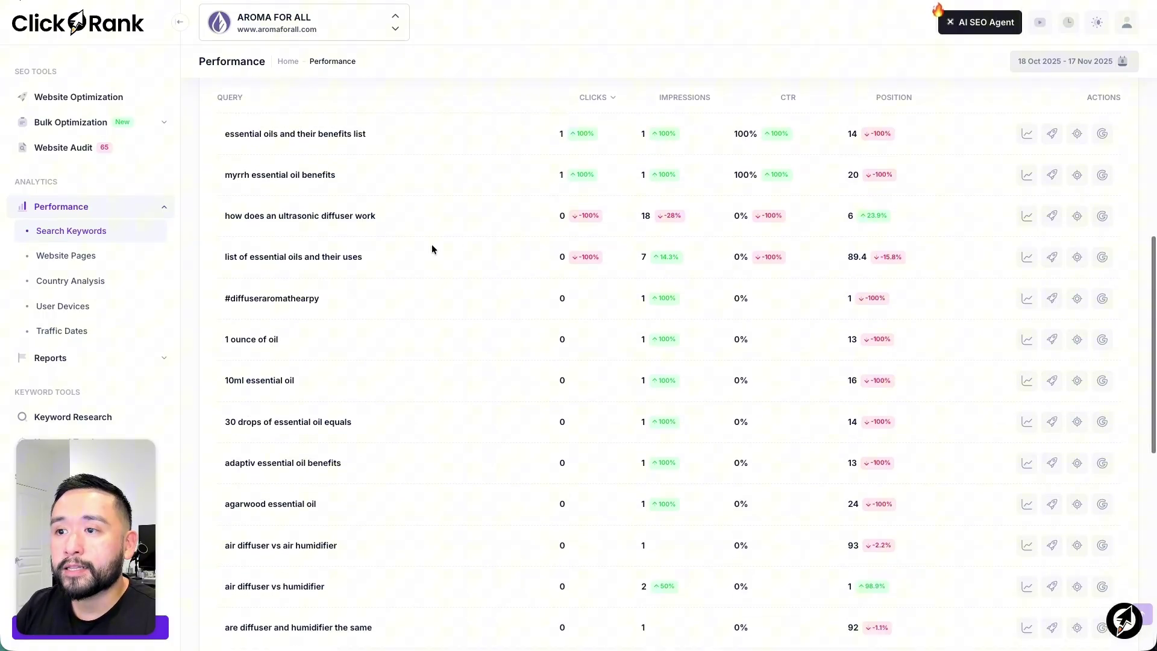
pyautogui.scroll(-2, 633, 217)
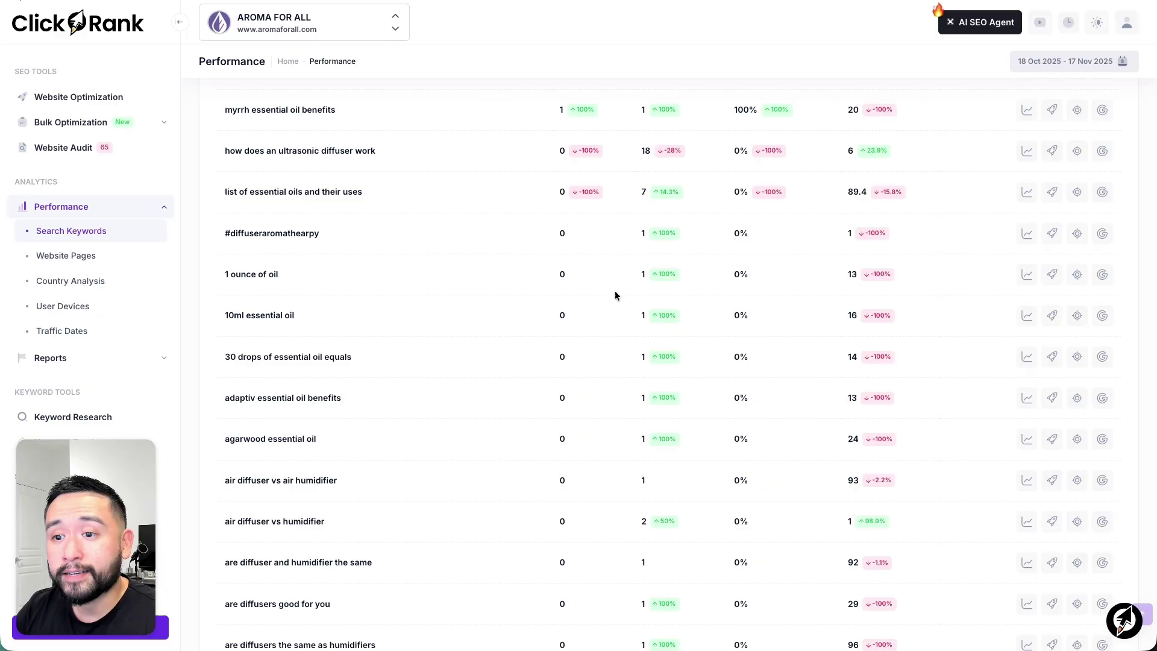
pyautogui.scroll(4, 615, 291)
pyautogui.scroll(3, 561, 269)
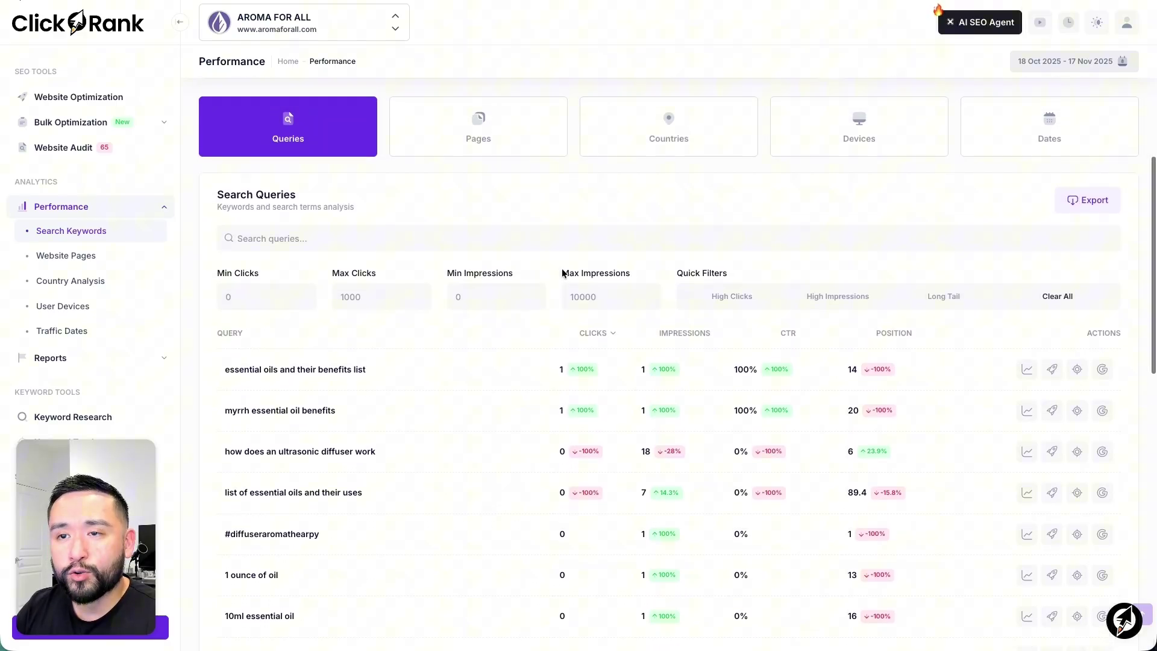
pyautogui.scroll(2, 562, 269)
pyautogui.scroll(2, 562, 268)
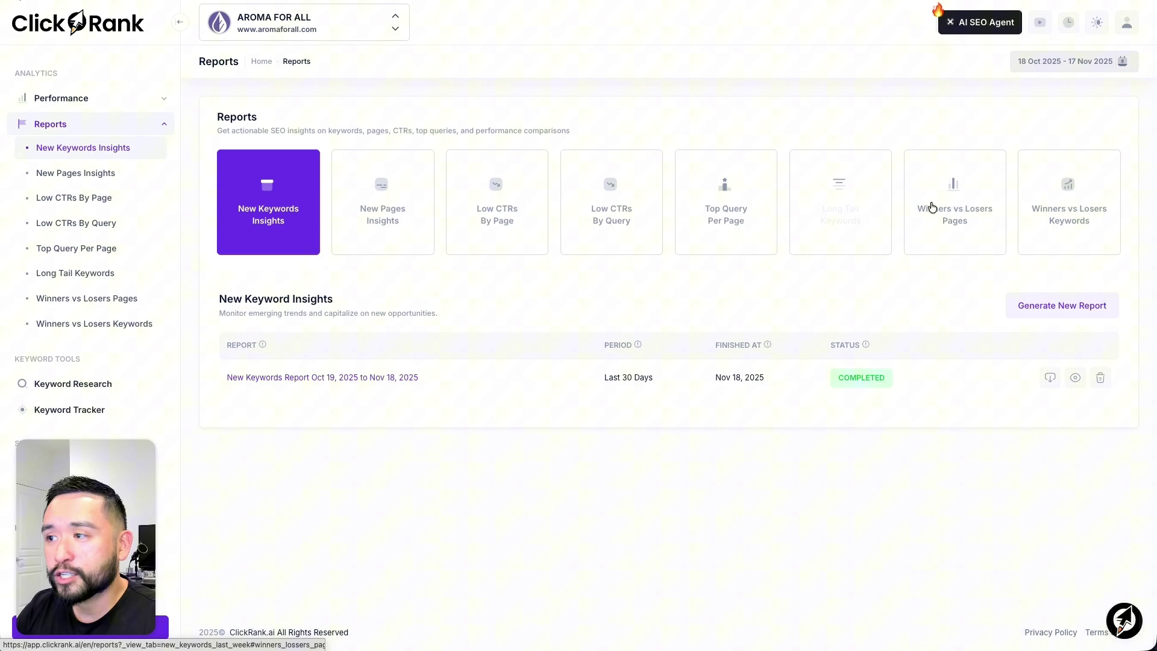
# - Open the completed New Keywords Report and highlight its 388-record total and date range
pyautogui.click(373, 377)
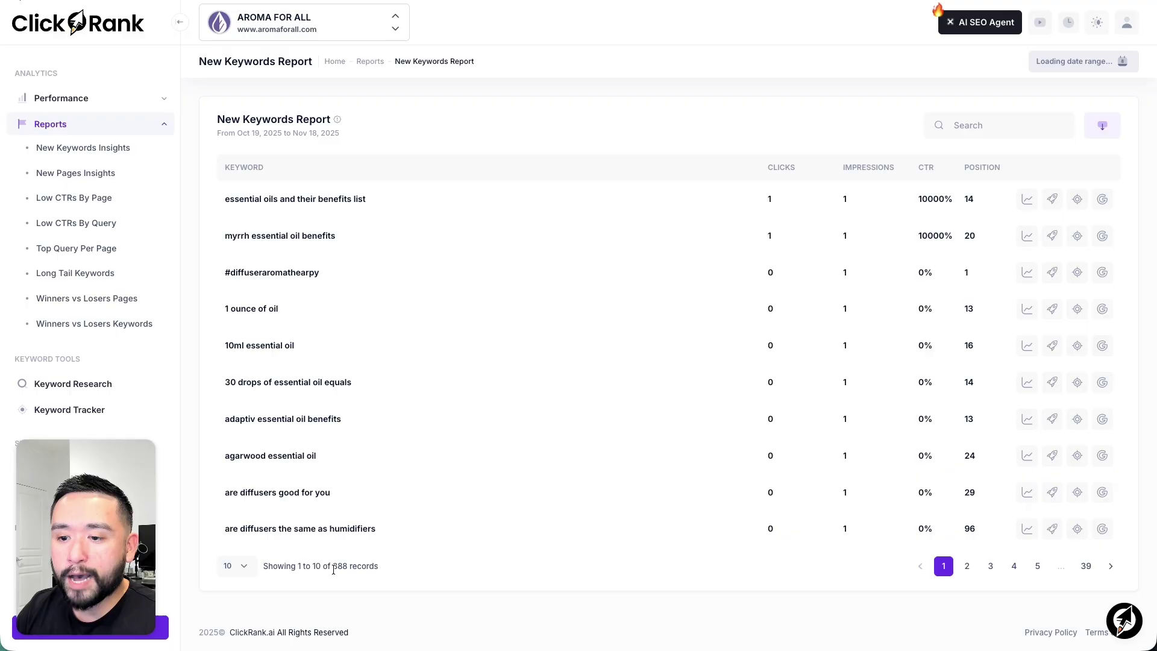
pyautogui.moveTo(333, 566); pyautogui.dragTo(375, 568)
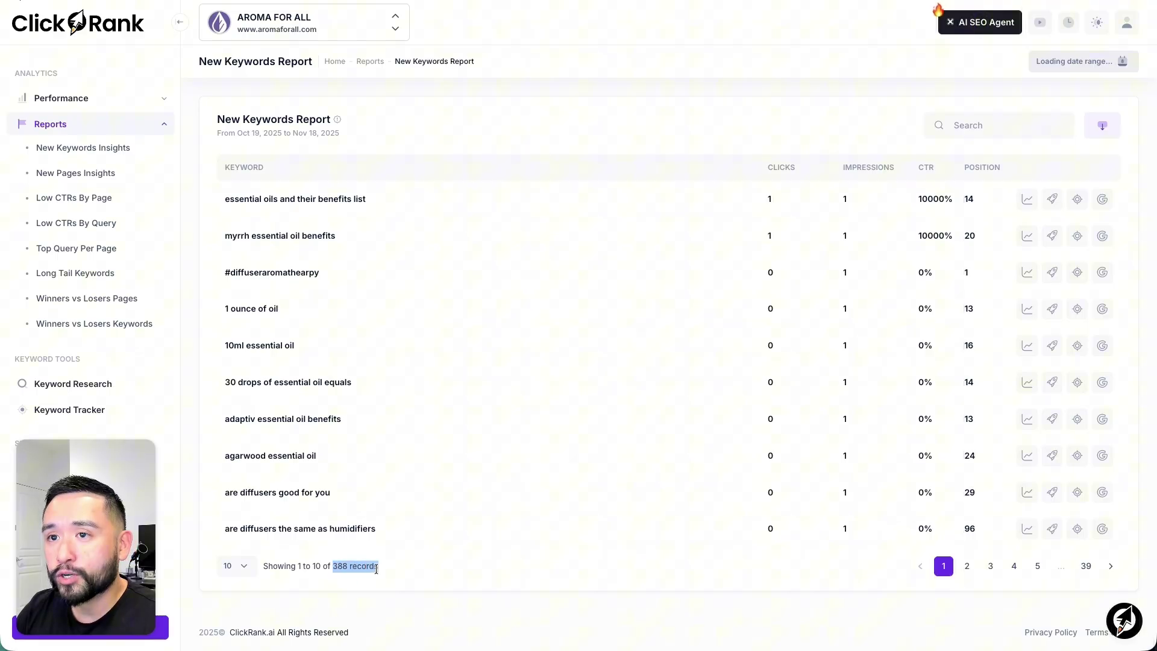
pyautogui.moveTo(237, 133); pyautogui.dragTo(341, 134)
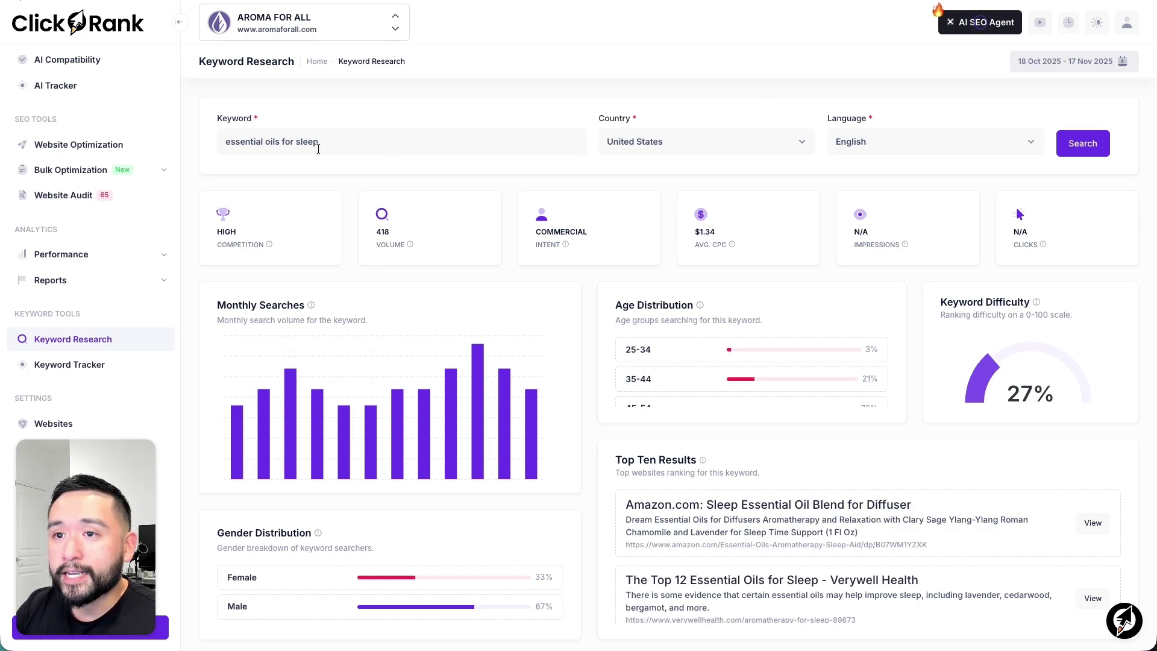
pyautogui.scroll(-2, 336, 149)
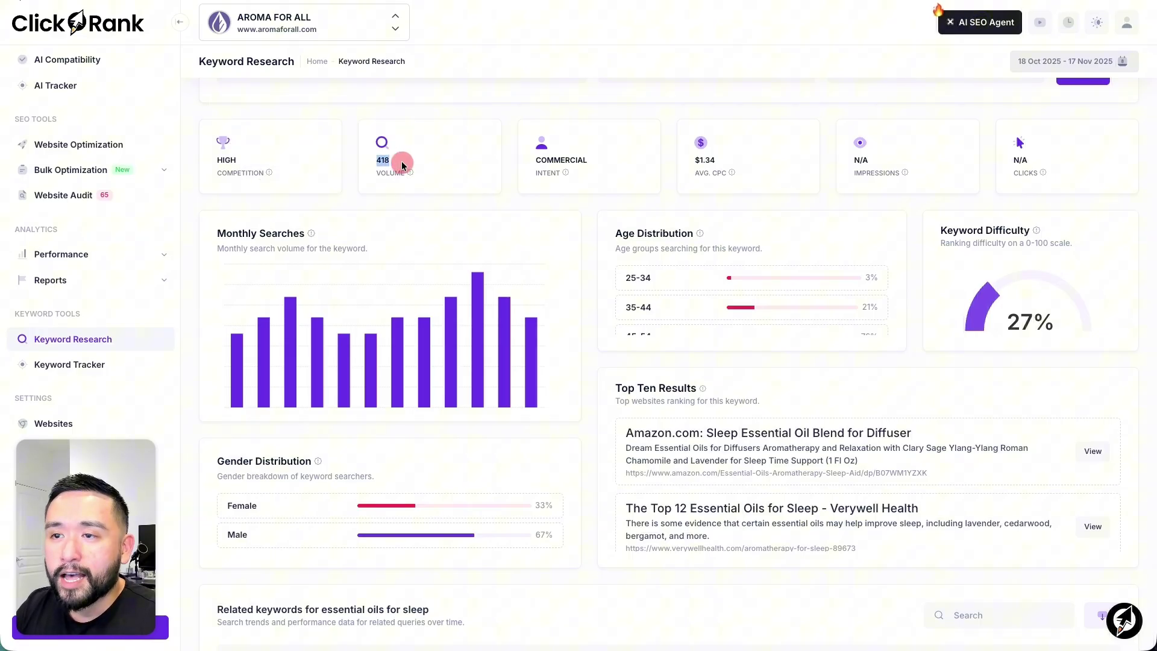
pyautogui.scroll(-2, 426, 157)
pyautogui.scroll(1, 426, 156)
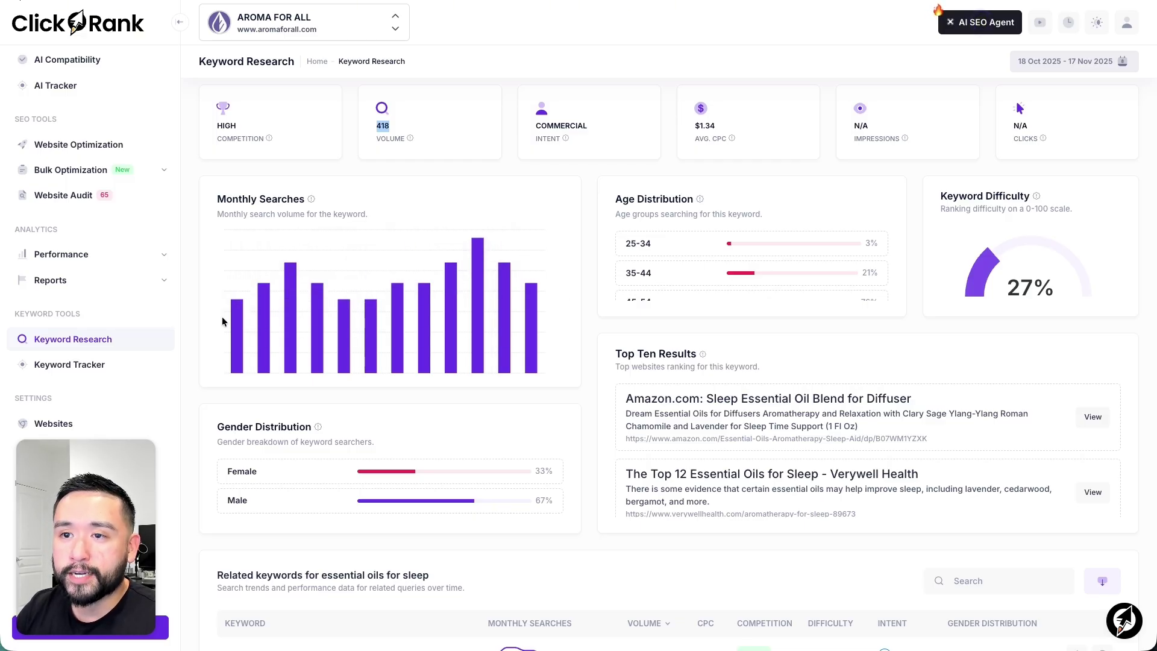
pyautogui.scroll(-5, 587, 331)
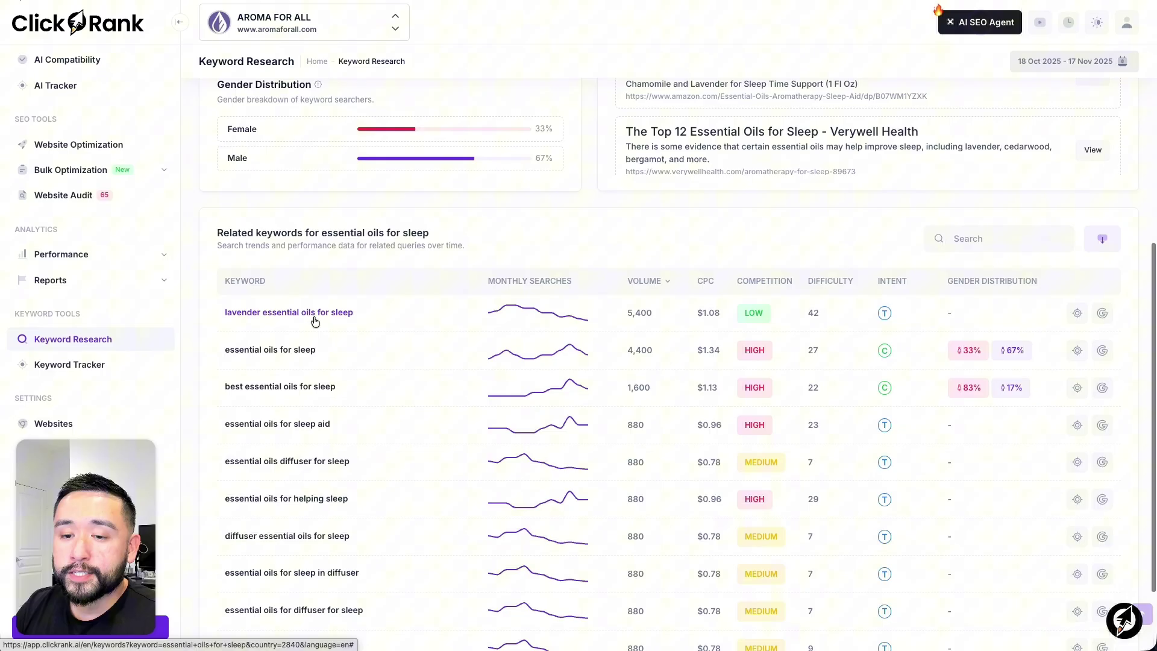
pyautogui.scroll(-2, 389, 271)
pyautogui.scroll(-1, 355, 327)
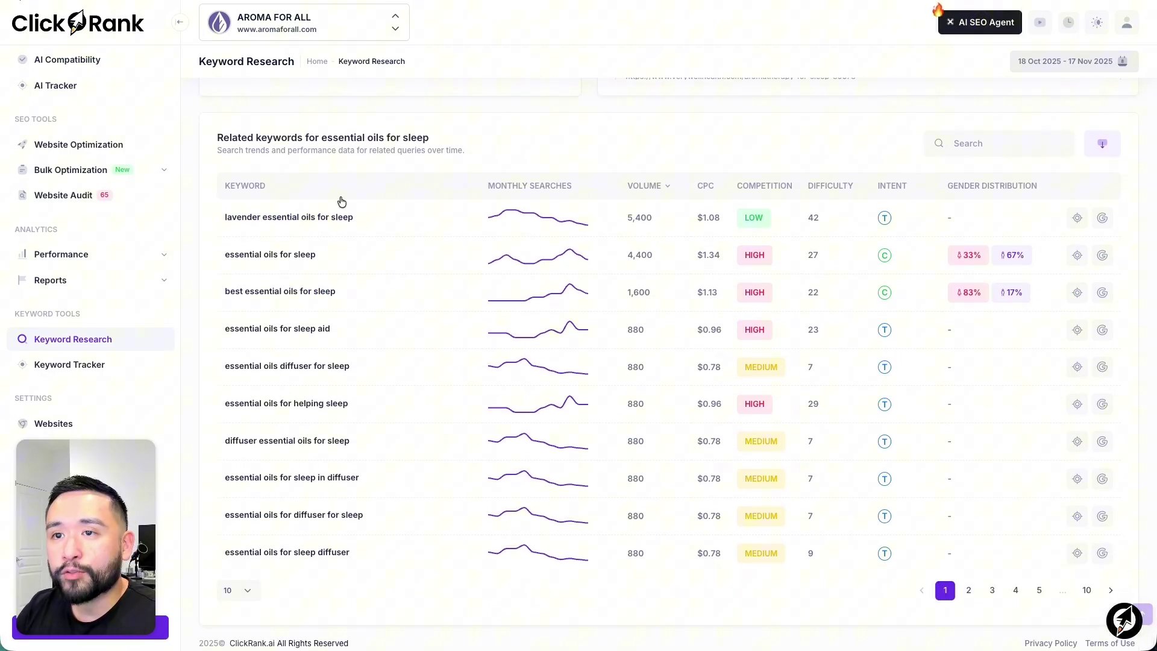
# - Highlight the 'essential oils for sleep' heading, then clear the highlight
pyautogui.moveTo(320, 138); pyautogui.dragTo(471, 150)
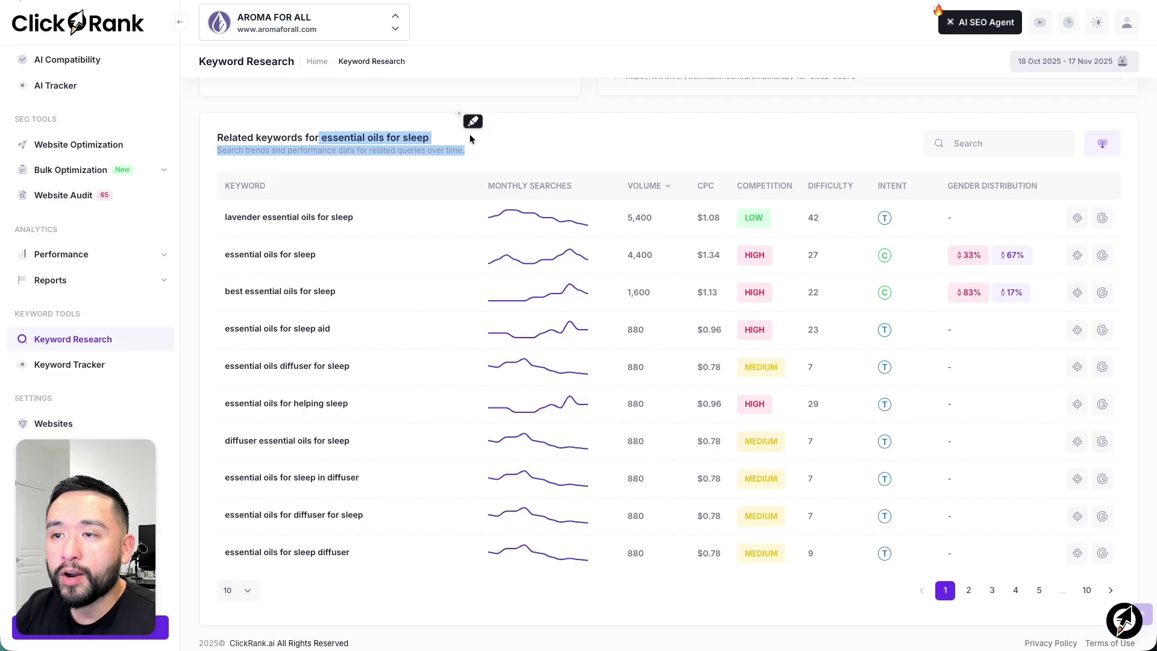
pyautogui.click(458, 130)
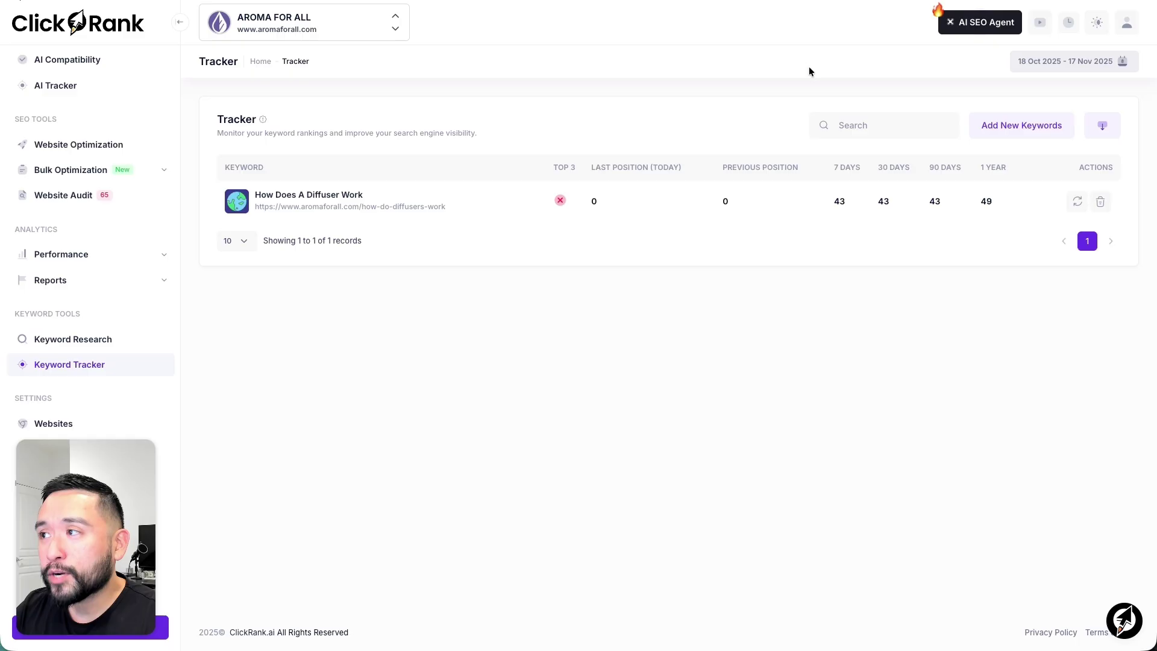
# - Open the AI SEO Agent chat and send the Keyword Opportunities prompt
pyautogui.click(972, 23)
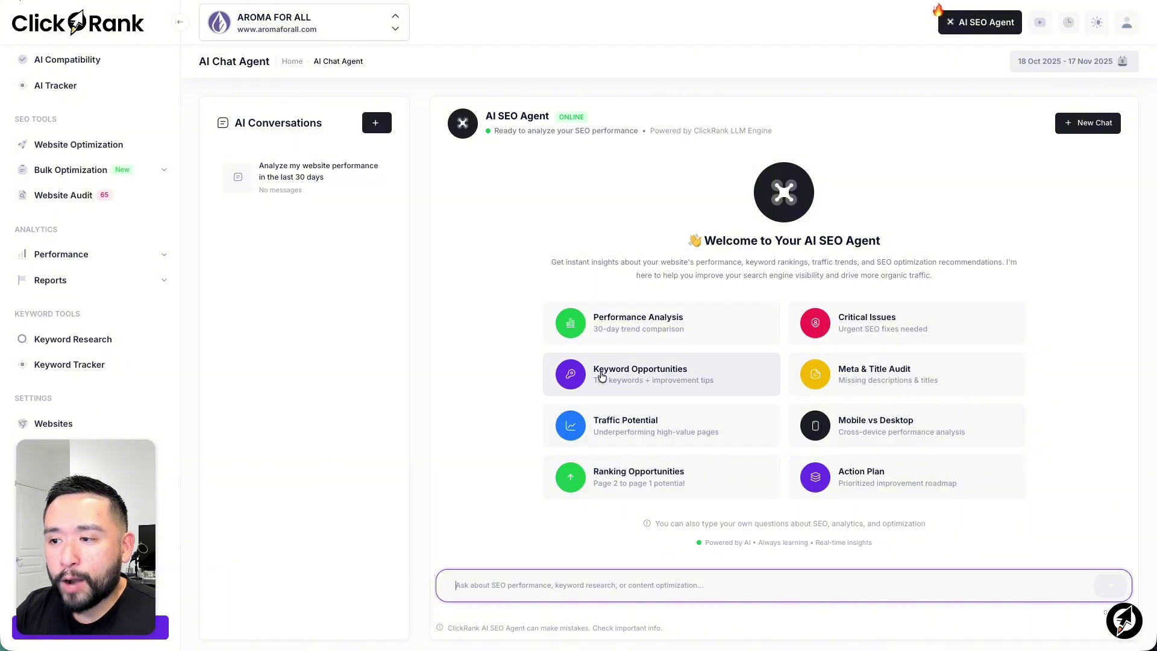
pyautogui.click(645, 377)
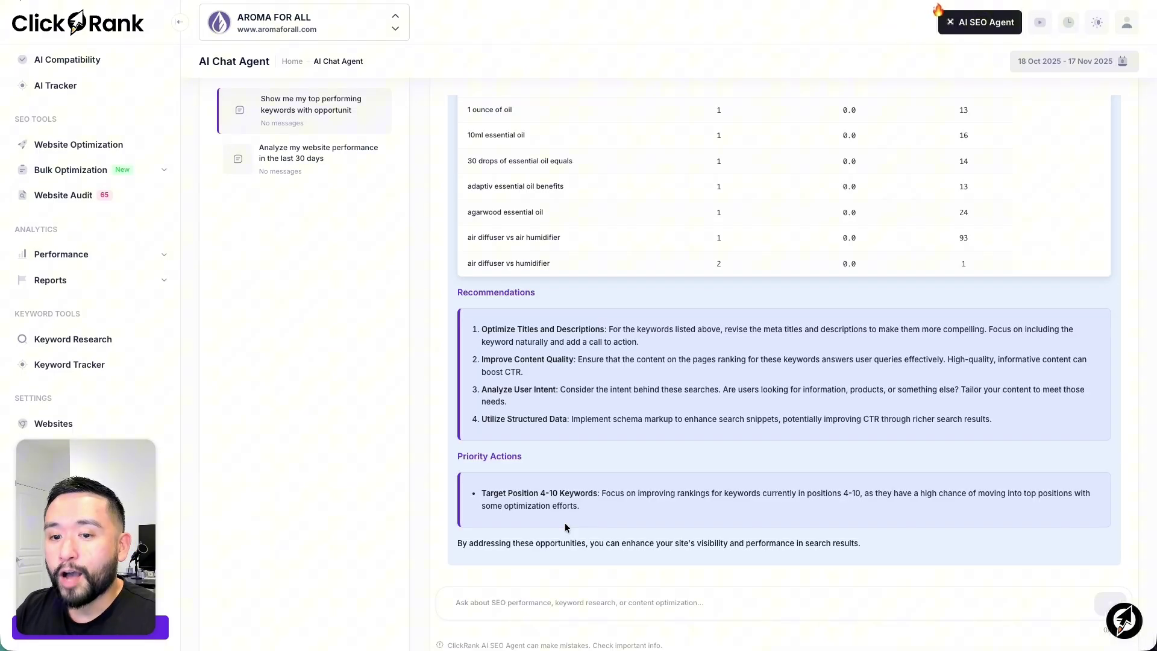
pyautogui.scroll(2, 565, 523)
pyautogui.scroll(5, 579, 521)
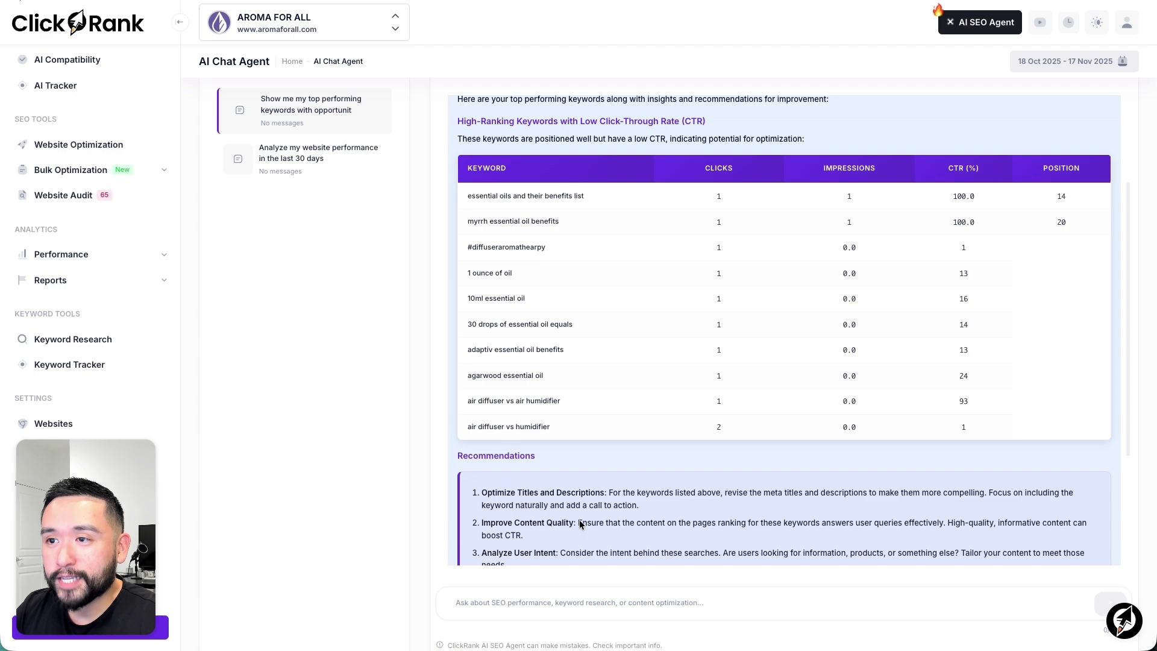
pyautogui.scroll(2, 580, 519)
pyautogui.scroll(2, 598, 521)
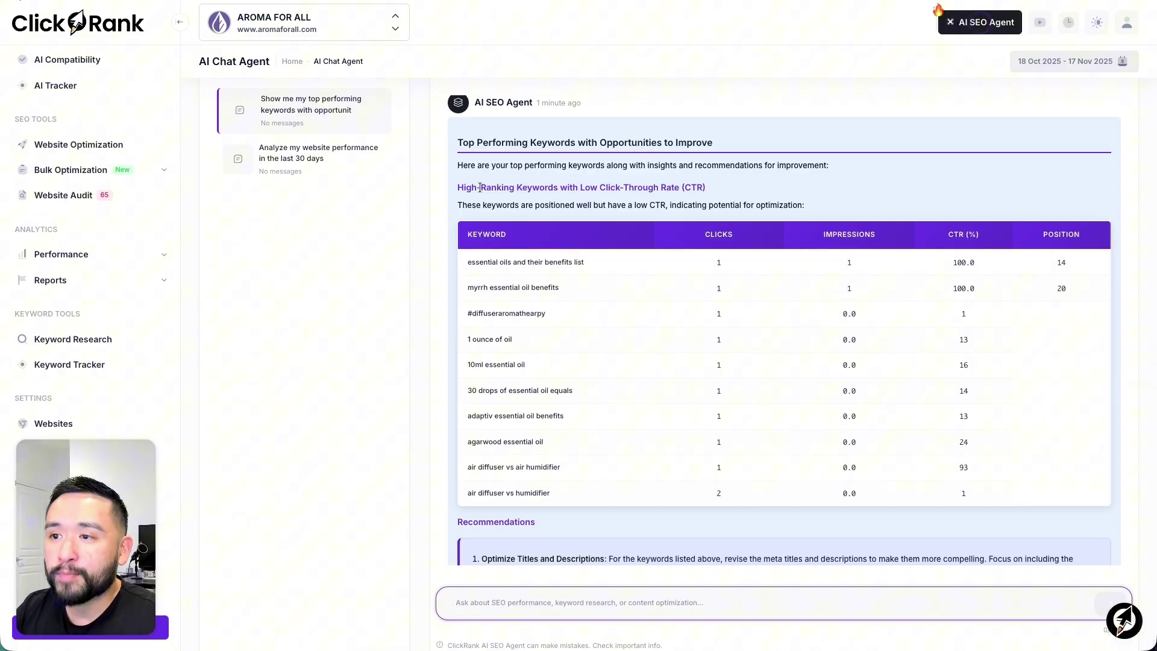
# - Highlight the low-CTR subheading, the title and description advice, and the positions 4–10 priority action
pyautogui.click(543, 187)
pyautogui.moveTo(555, 186); pyautogui.dragTo(649, 184)
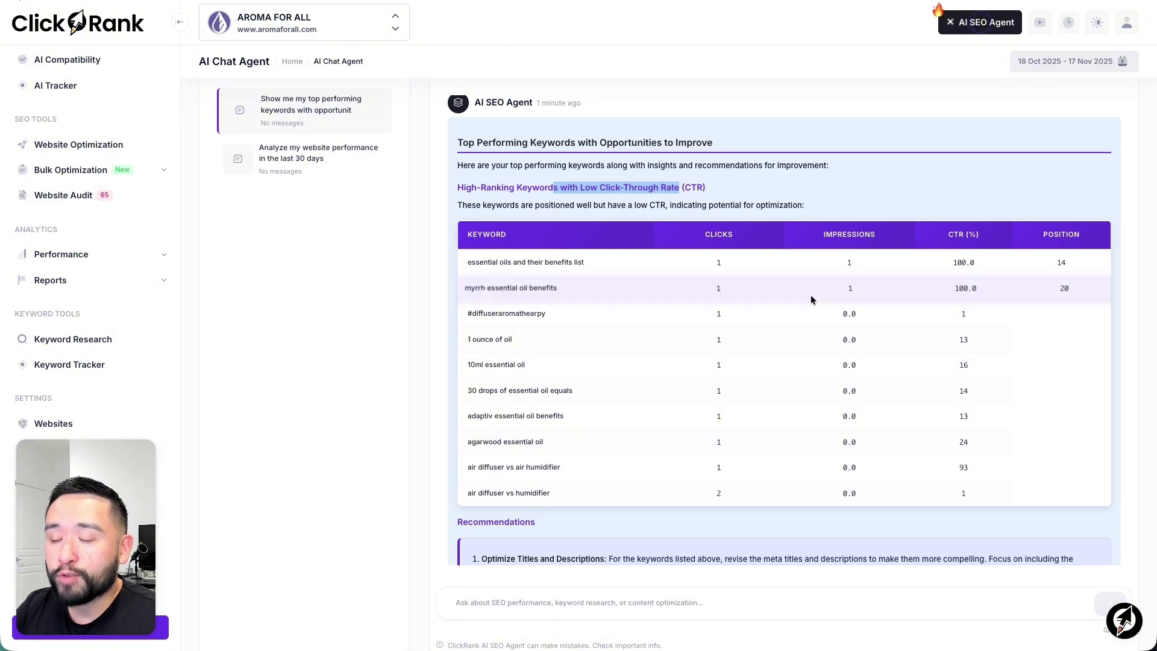
pyautogui.scroll(-5, 715, 265)
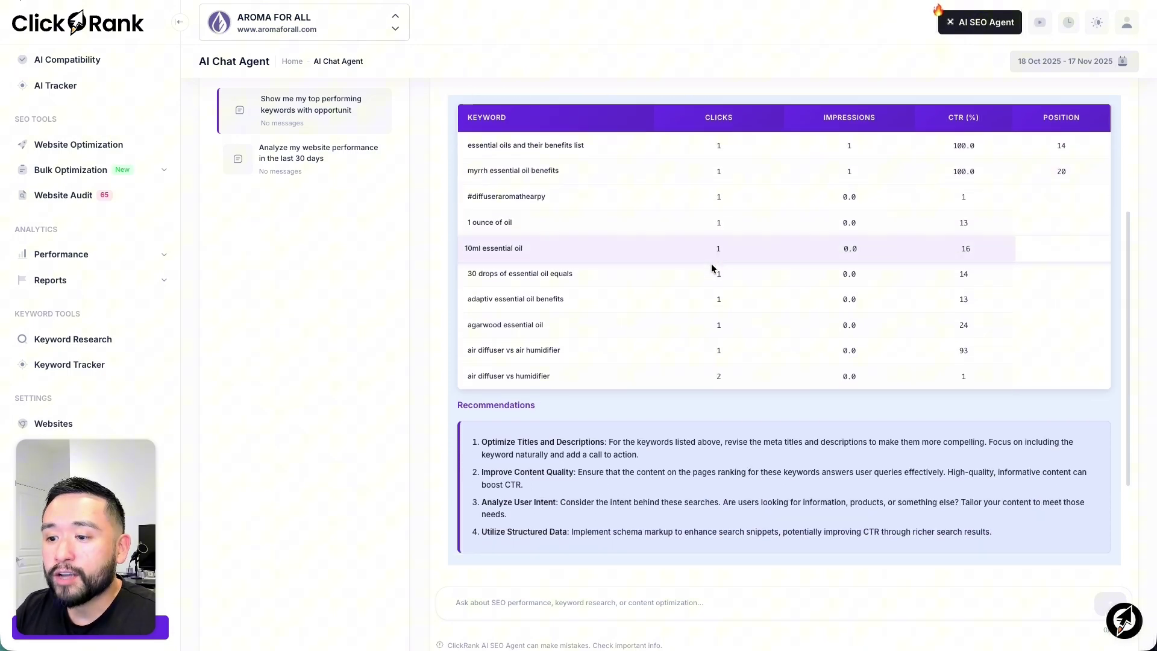
pyautogui.scroll(-3, 627, 318)
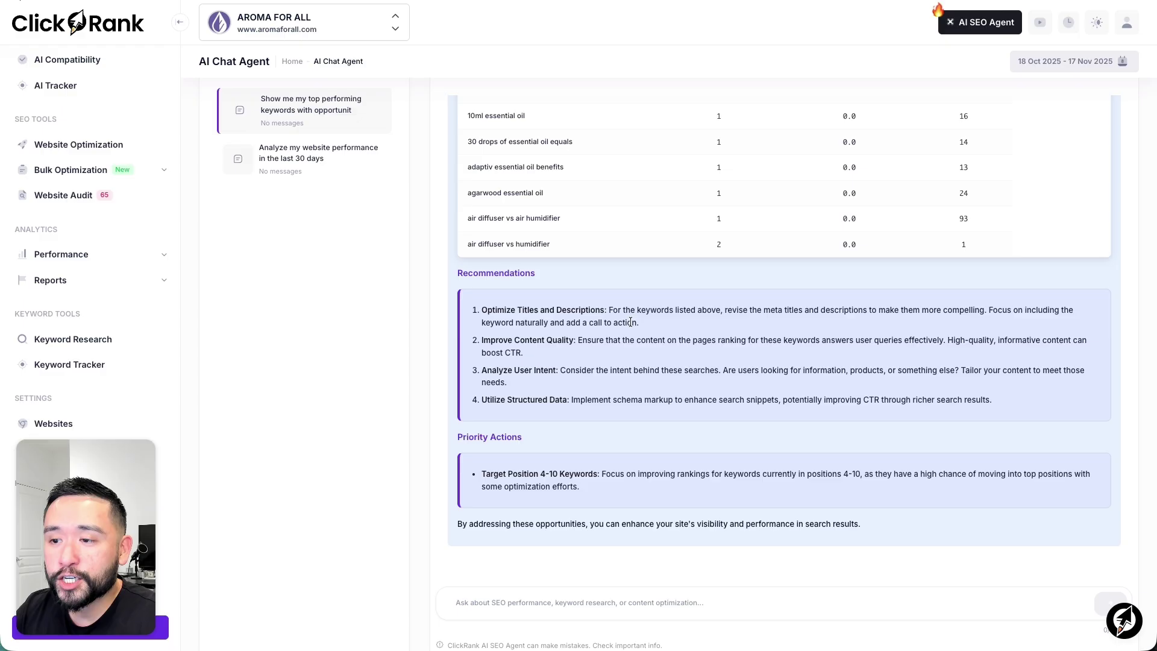
pyautogui.scroll(-1, 554, 362)
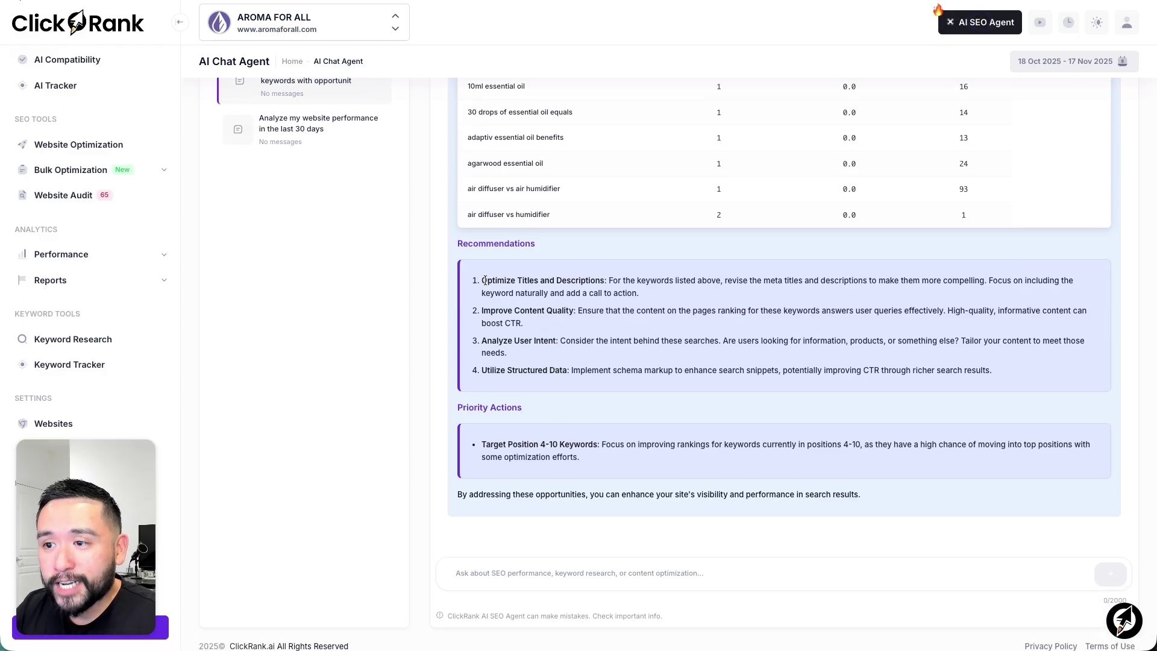
pyautogui.moveTo(482, 281); pyautogui.dragTo(614, 284)
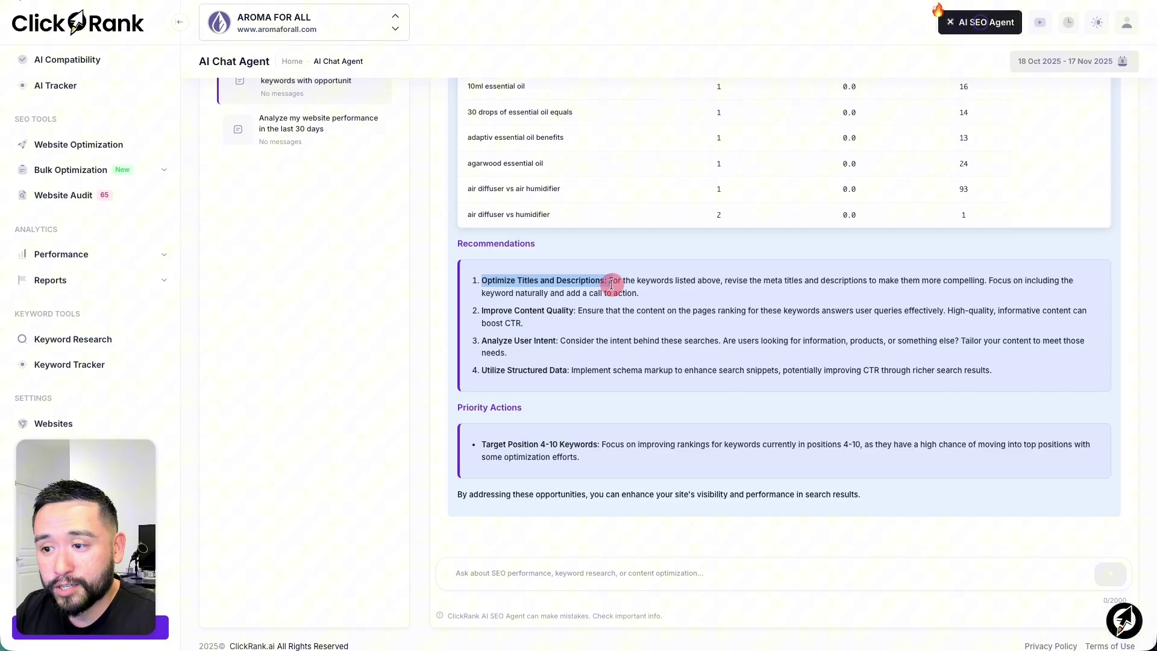
pyautogui.scroll(-1, 600, 316)
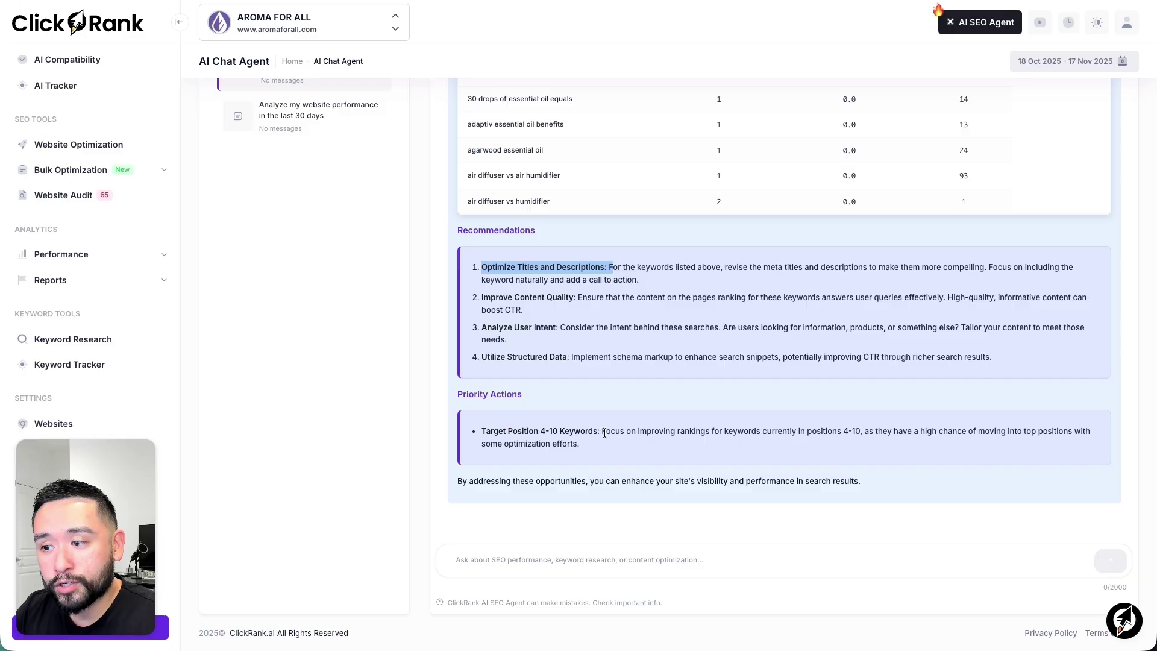
pyautogui.moveTo(603, 433); pyautogui.dragTo(883, 429)
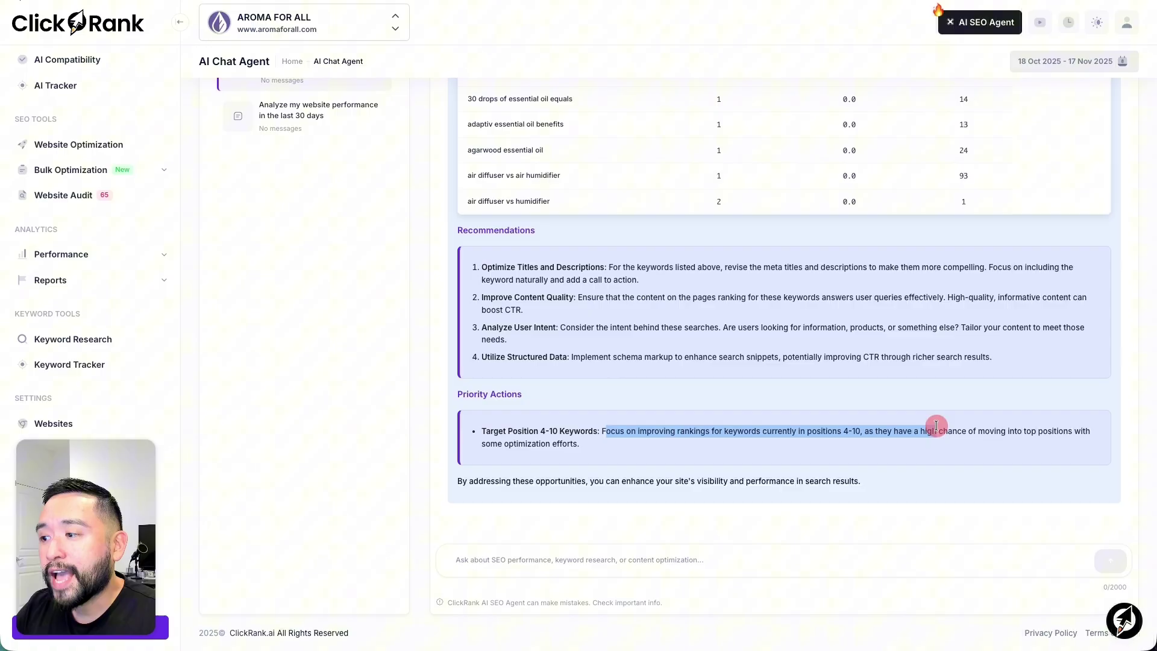
pyautogui.moveTo(883, 429)
pyautogui.mouseDown()
pyautogui.moveTo(960, 428)
pyautogui.moveTo(822, 443)
pyautogui.mouseUp()
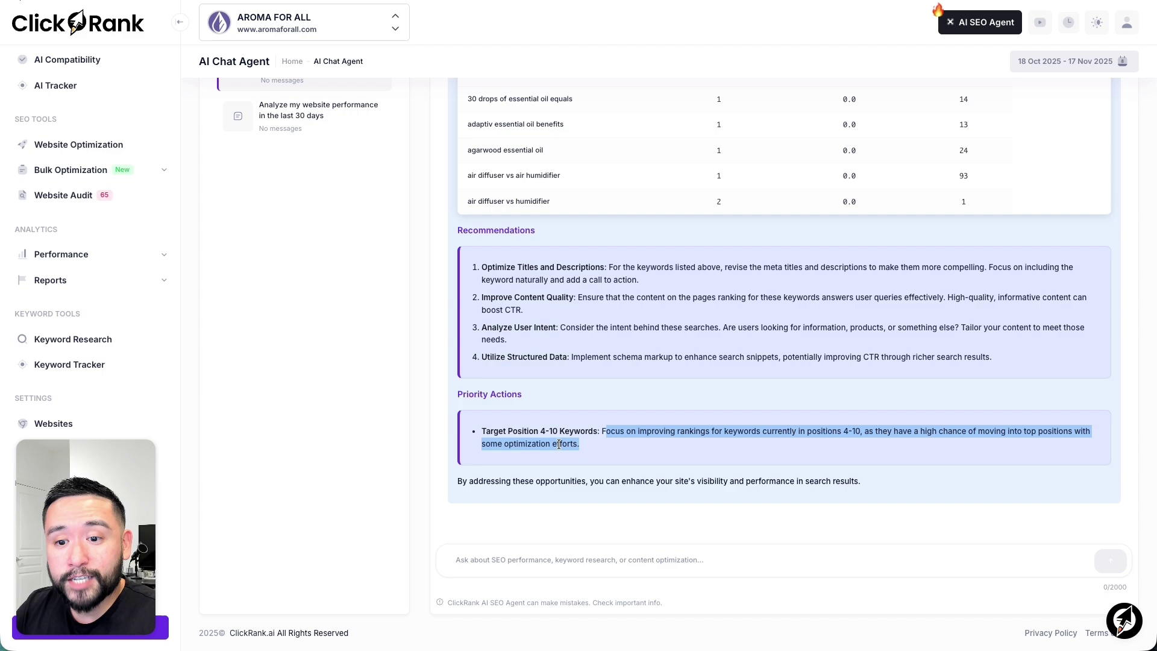
pyautogui.scroll(3, 117, 219)
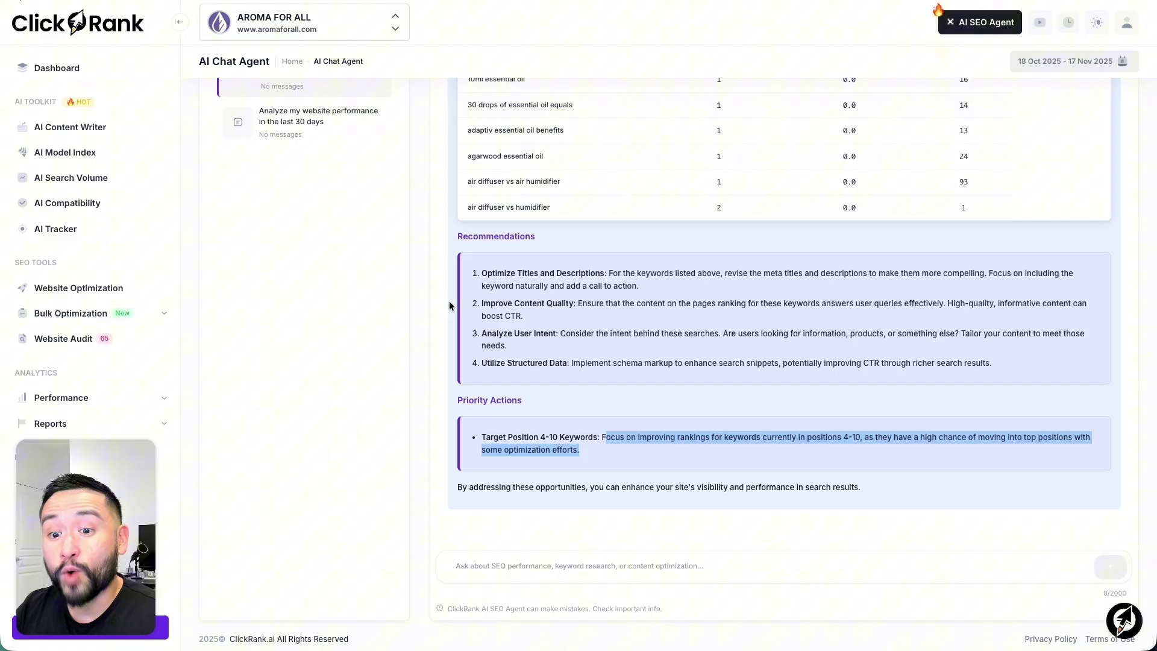
pyautogui.scroll(3, 449, 299)
pyautogui.scroll(3, 474, 301)
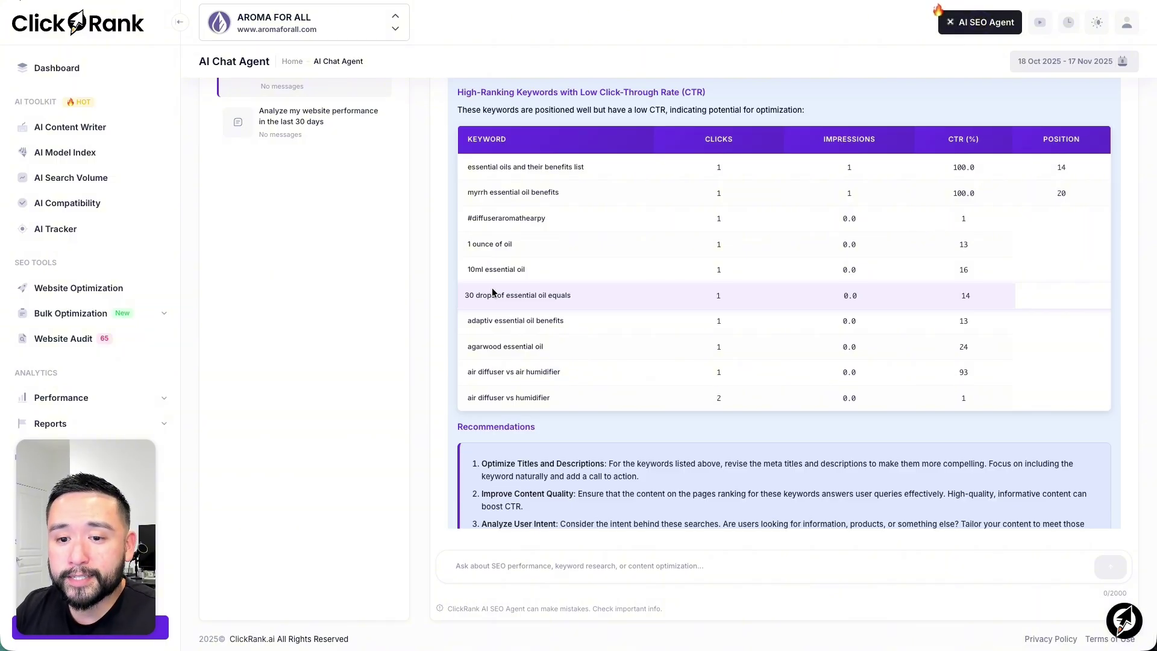
pyautogui.scroll(3, 566, 225)
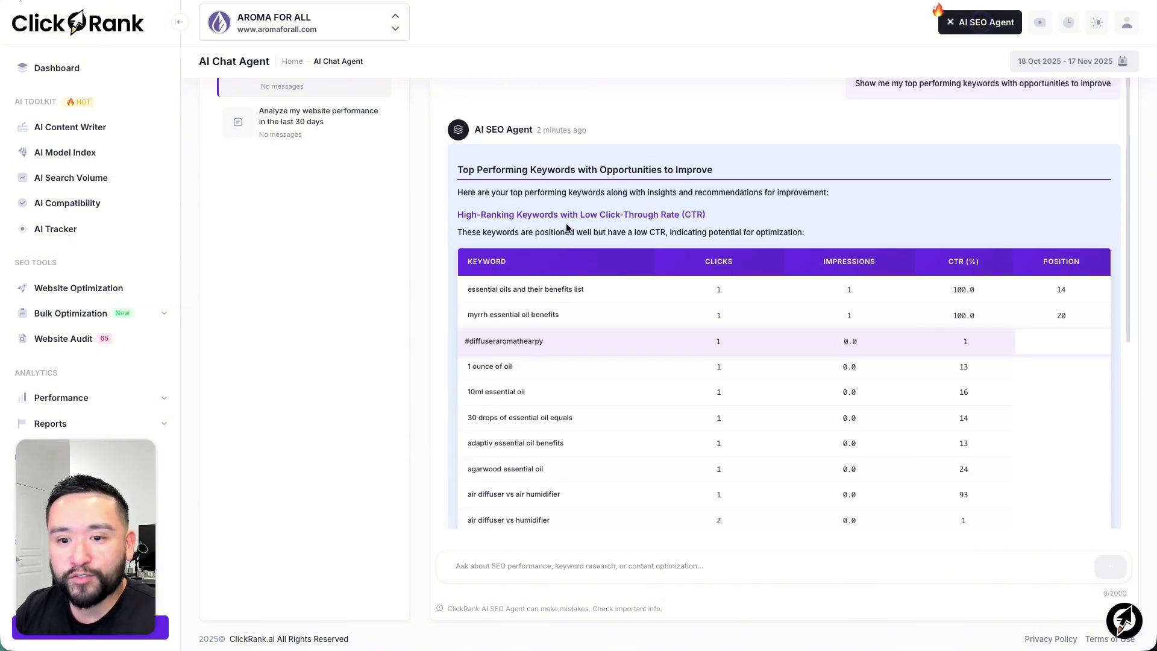
pyautogui.scroll(2, 565, 226)
pyautogui.scroll(1, 580, 224)
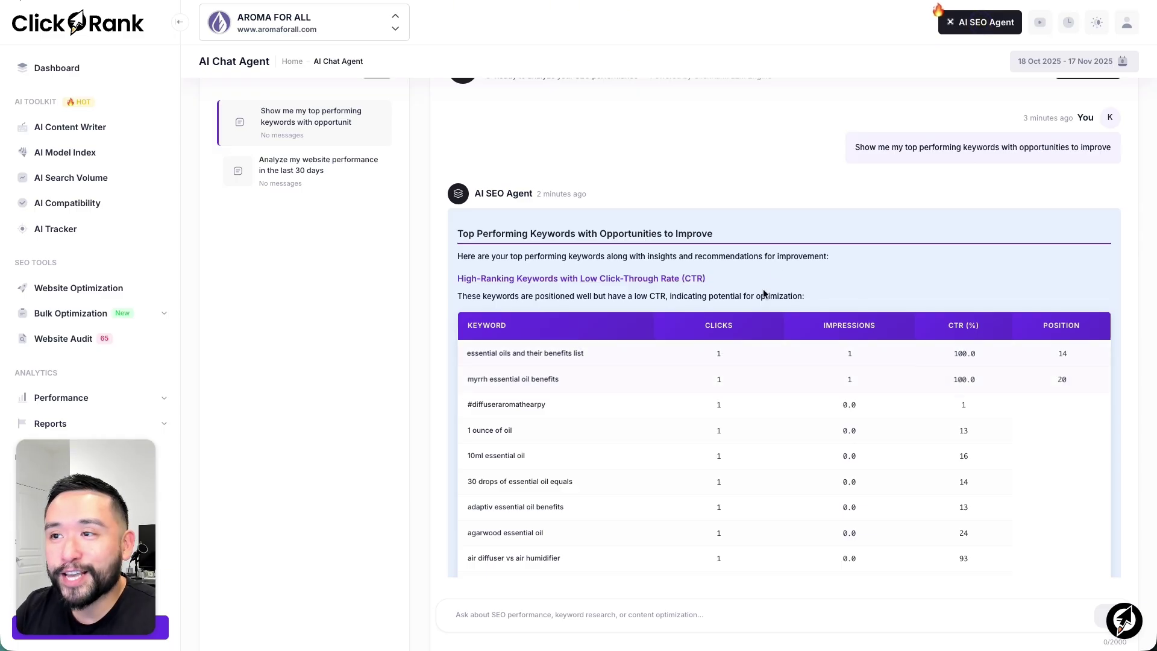
pyautogui.scroll(3, 774, 262)
pyautogui.scroll(2, 579, 272)
pyautogui.scroll(1, 432, 197)
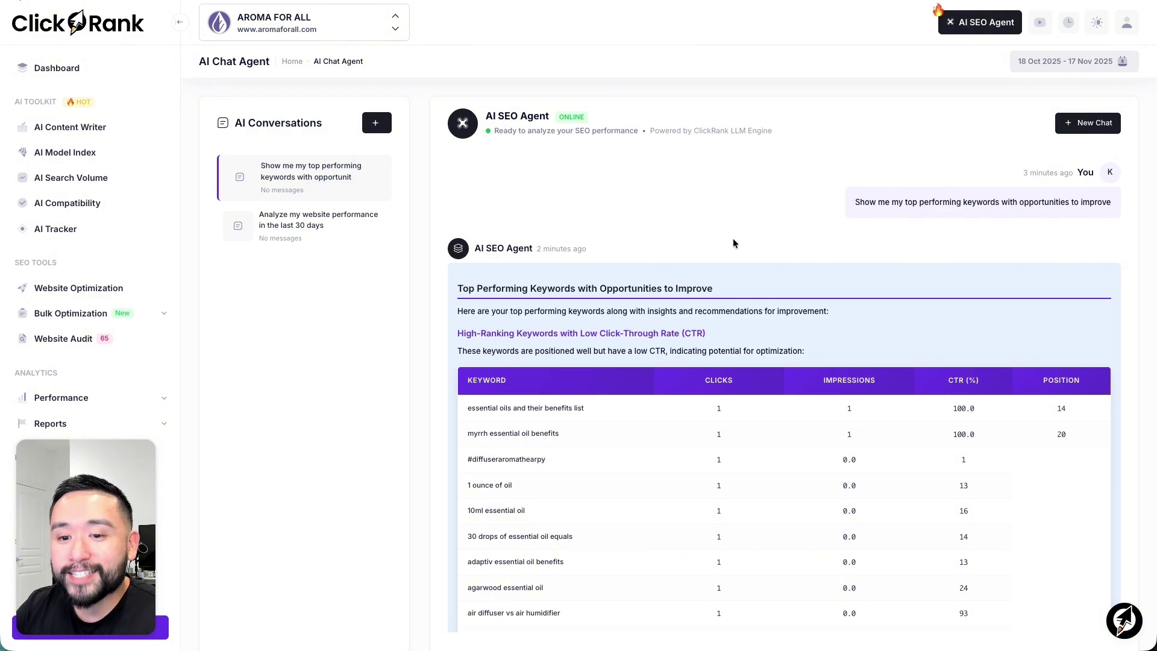
pyautogui.scroll(-2, 466, 317)
pyautogui.scroll(-1, 572, 272)
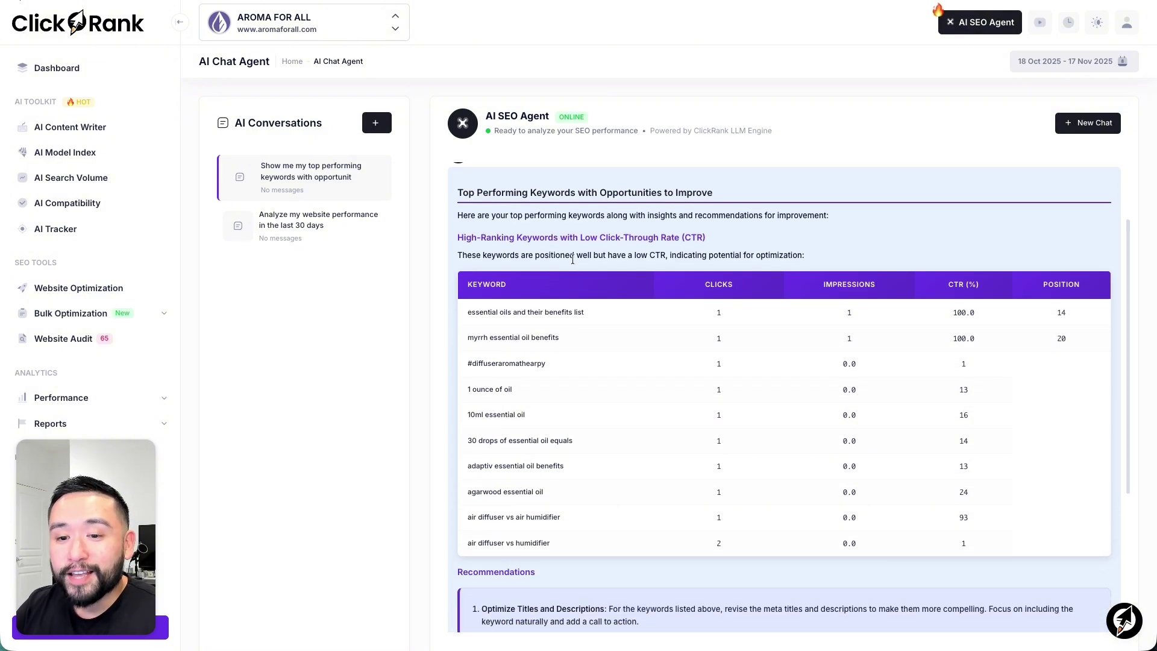
pyautogui.scroll(-2, 574, 263)
pyautogui.scroll(-1, 574, 263)
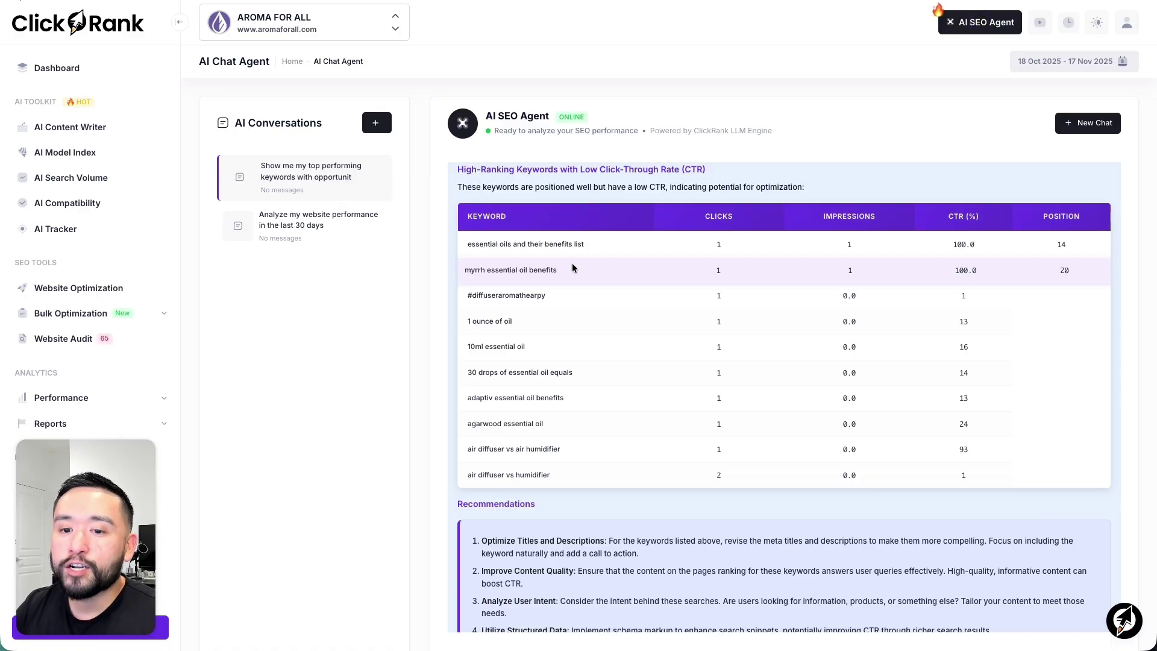
pyautogui.scroll(3, 573, 269)
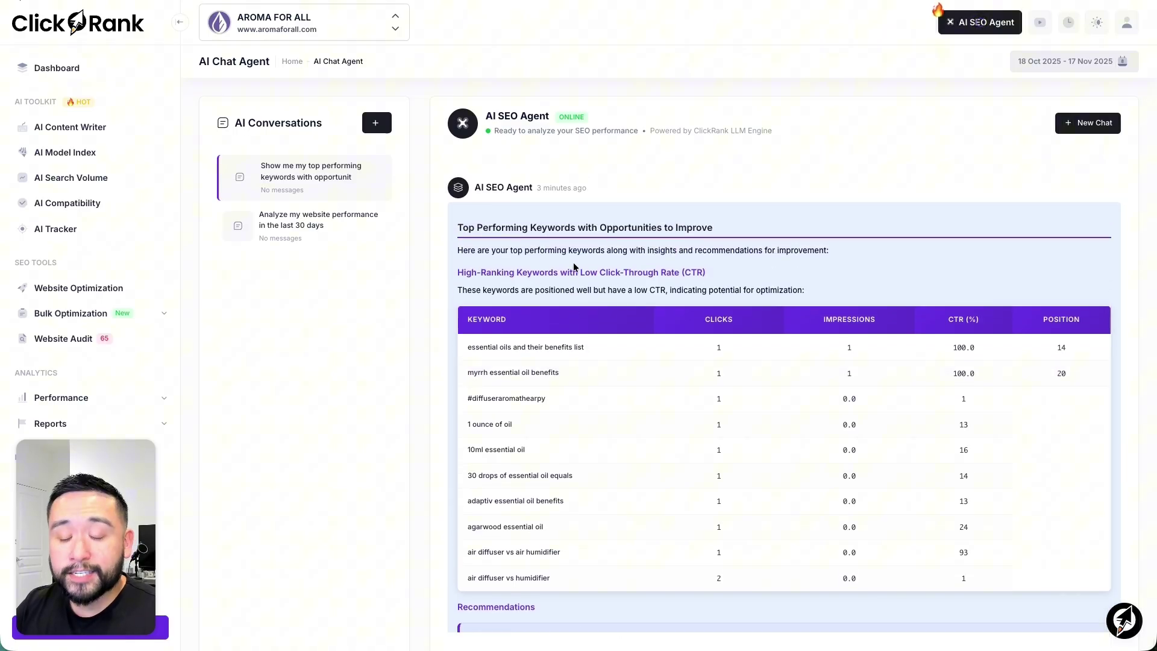
pyautogui.scroll(2, 573, 265)
pyautogui.scroll(1, 574, 264)
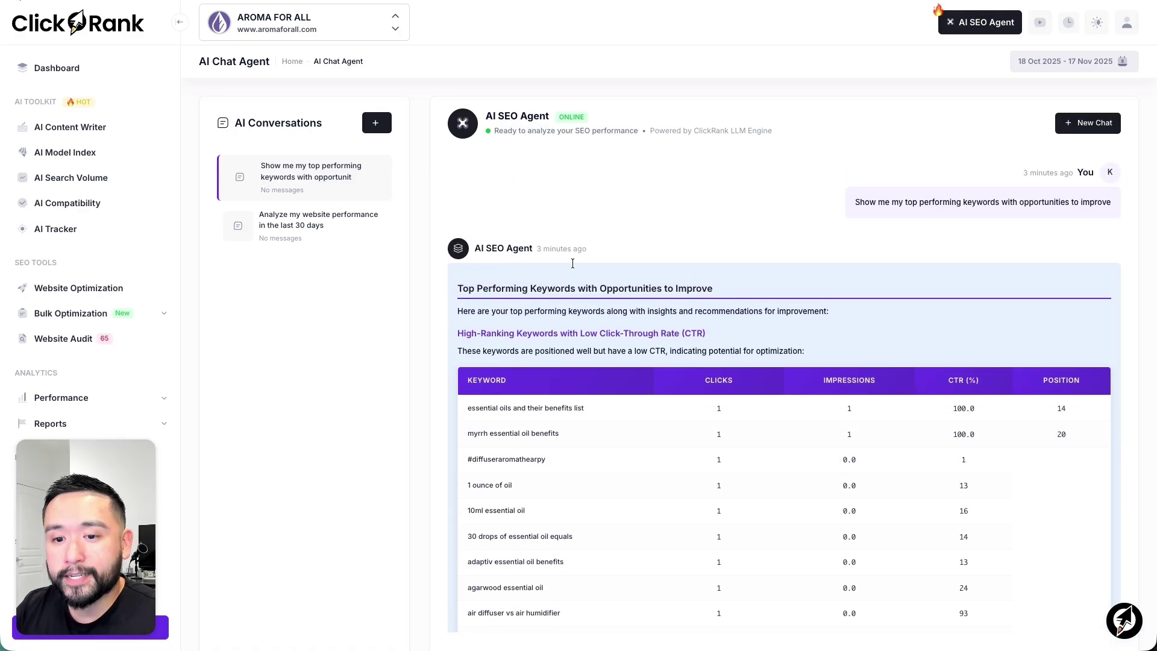